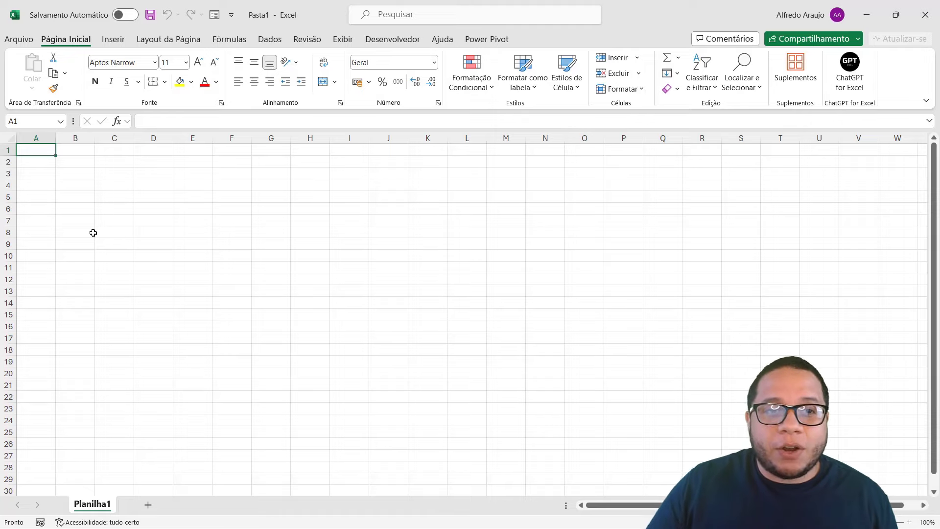
left_click_drag(103, 174, 720, 472)
left_click(447, 315)
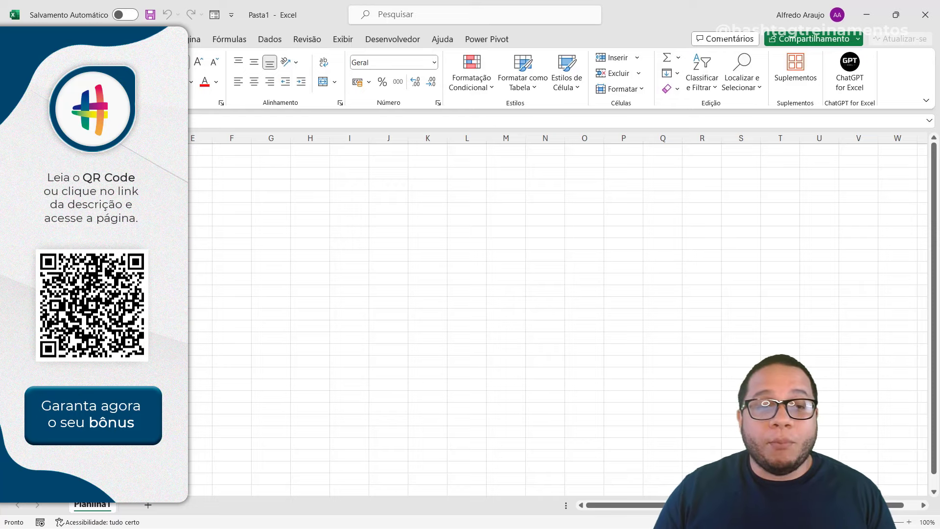
left_click_drag(37, 150, 656, 458)
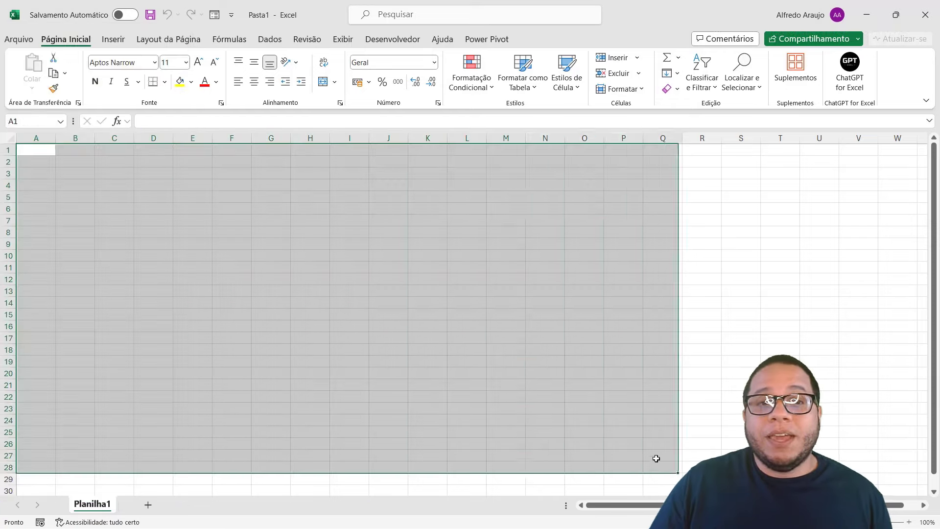
left_click(377, 313)
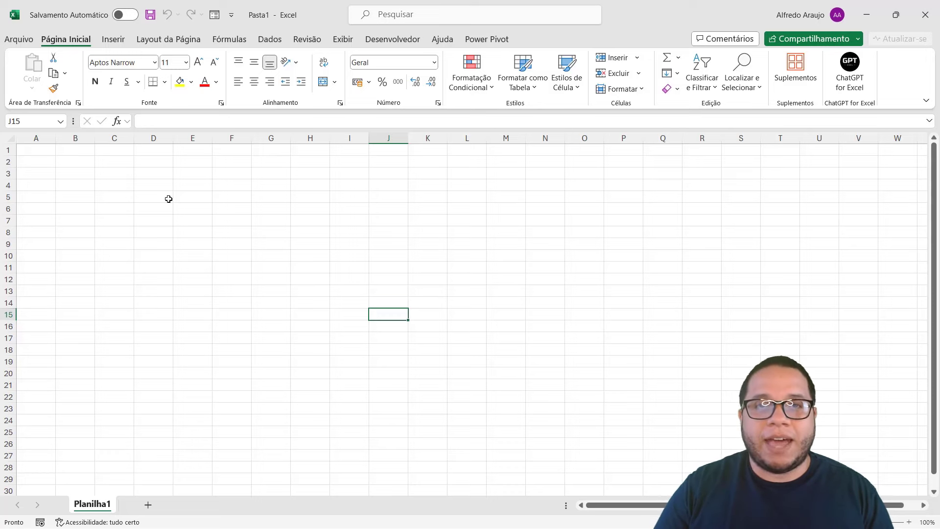
Enter the column heading "Funcionário" in cell A5 of the blank sheet
scroll(109, 163, "up", 10)
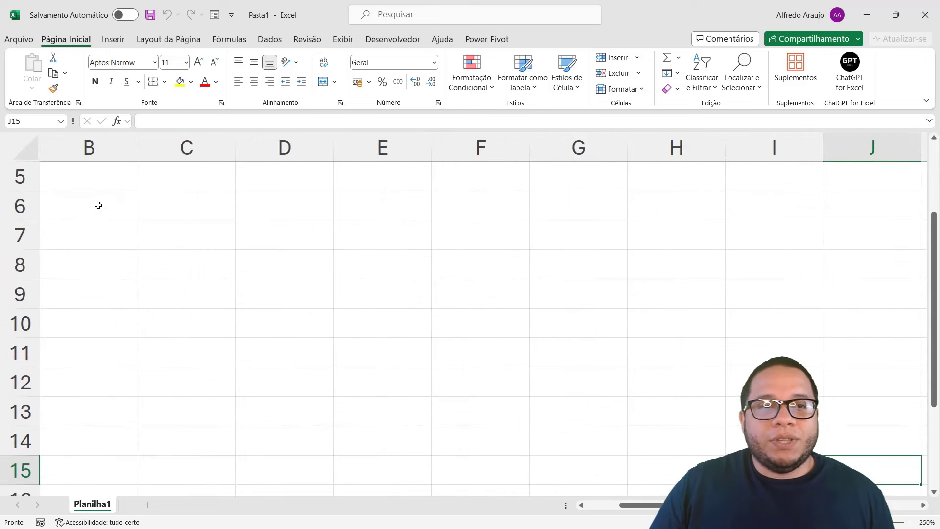
scroll(556, 507, "left", 1)
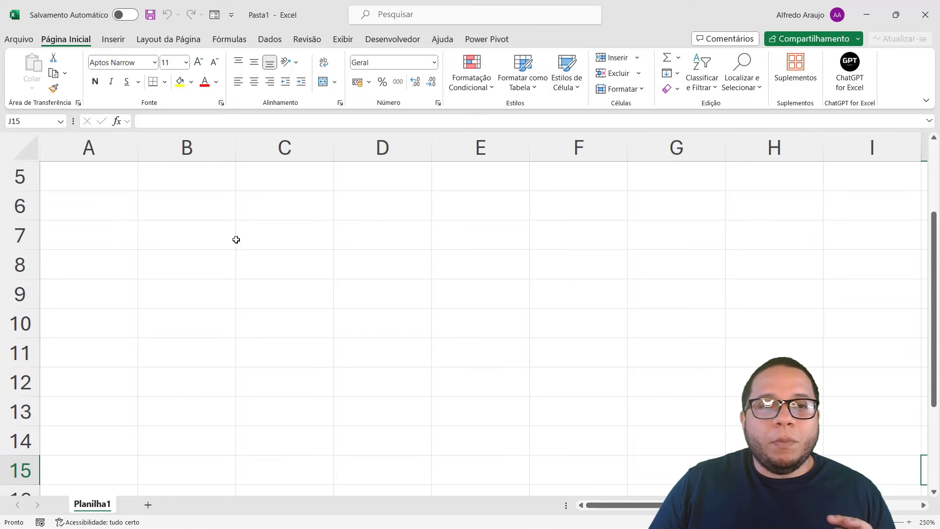
left_click(96, 172)
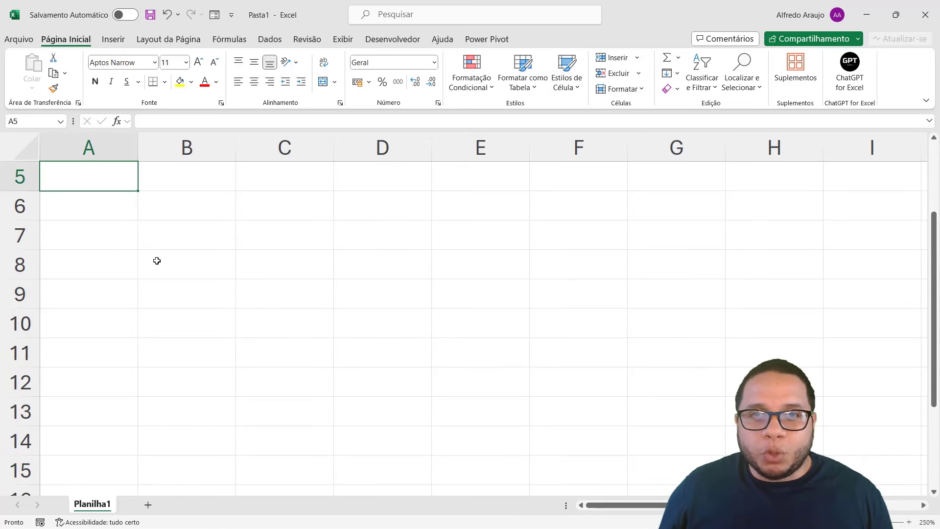
type("F")
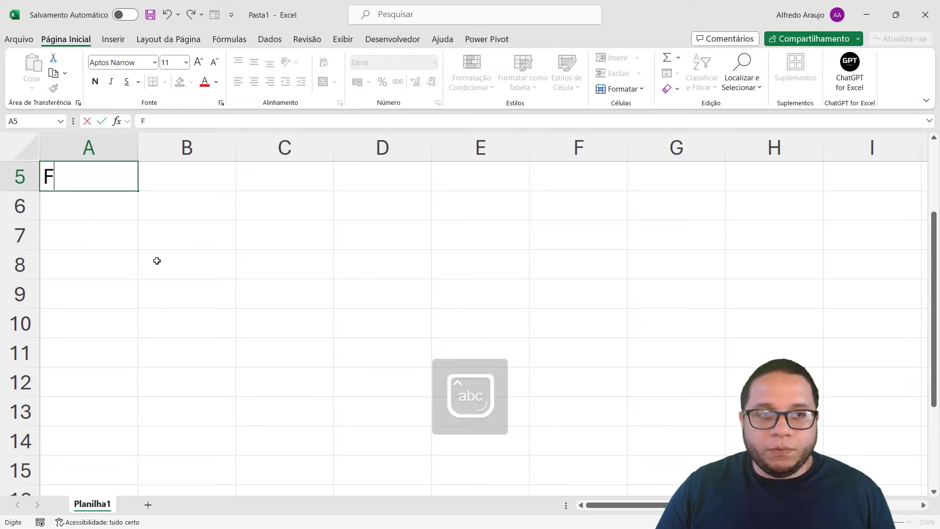
type("uncionário")
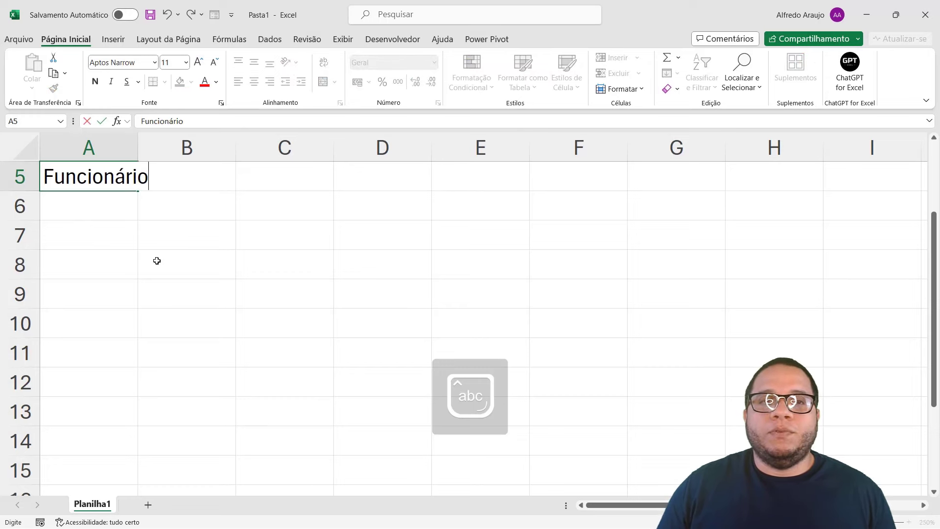
key("Tab")
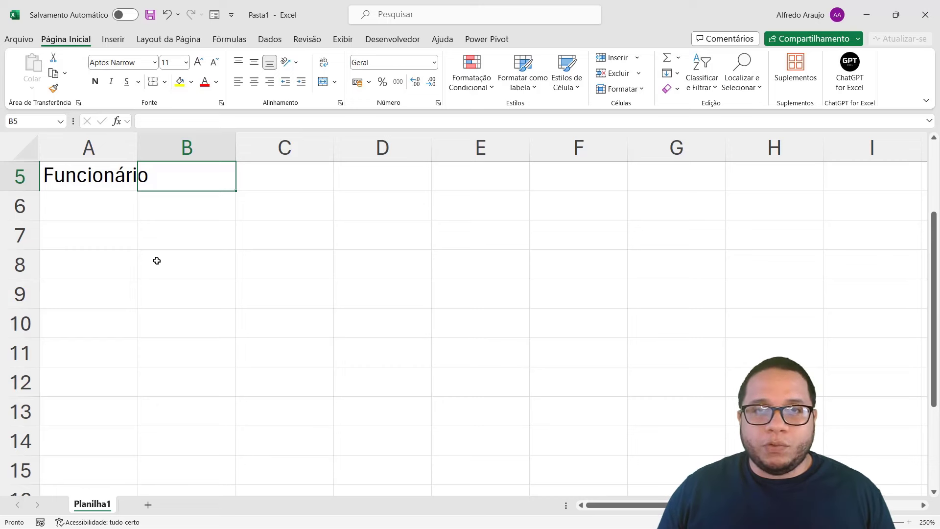
left_click(115, 194)
left_click(105, 229)
left_click(100, 261)
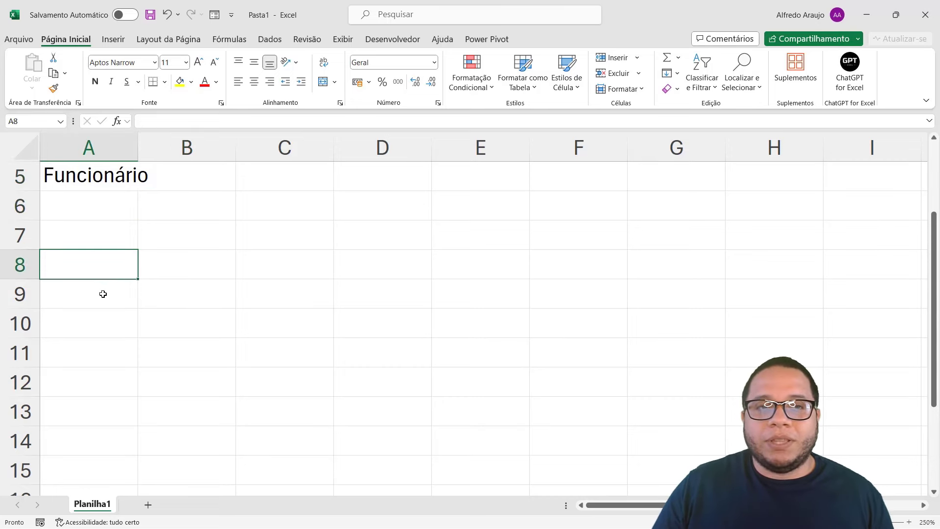
left_click(103, 294)
left_click(115, 207)
Widen column A so its heading fits, and enter the heading "Data" in cell B5
left_click_drag(141, 150, 177, 152)
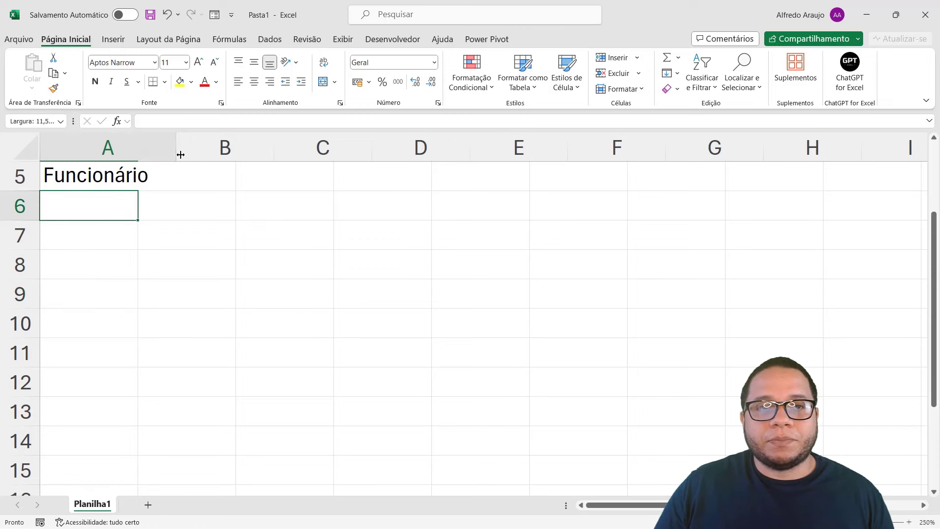
left_click(199, 180)
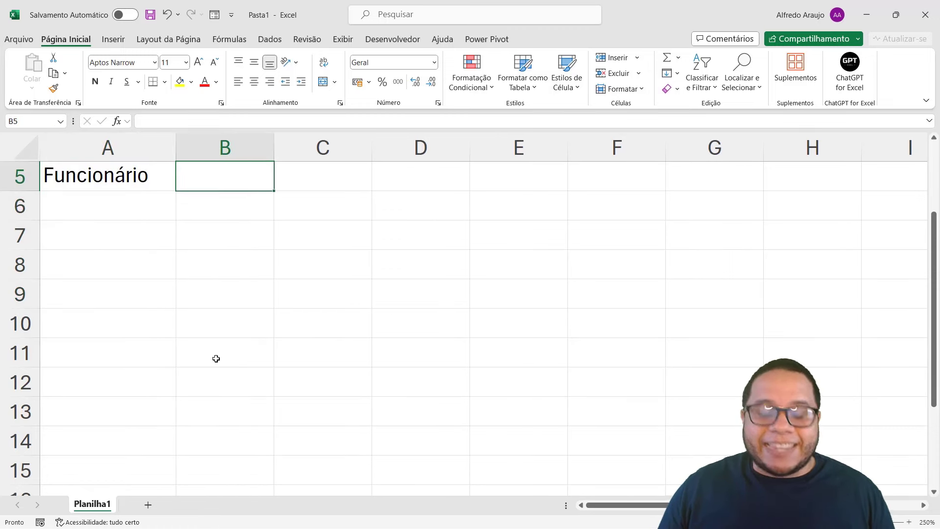
type("Data")
key("Tab")
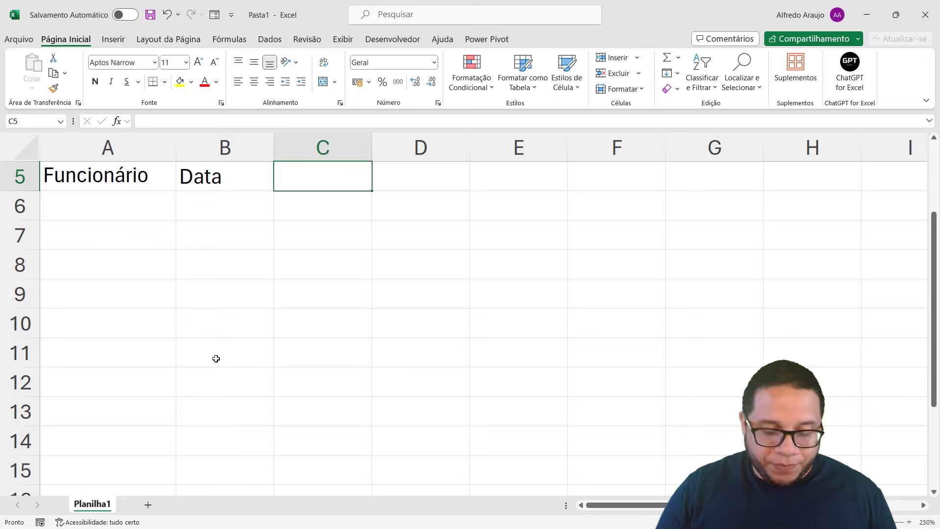
Enter the heading "Entrada" in cell C5, beside the Data heading
key("Caps_Lock")
type("RE")
key("BackSpace")
key("BackSpace")
type("E")
key("Caps_Lock")
type("ntr")
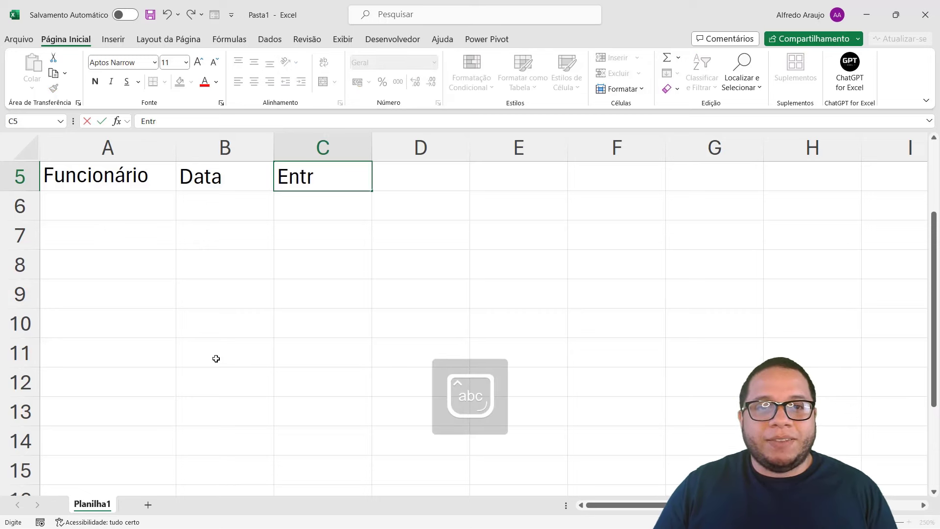
type("ada")
key("Tab")
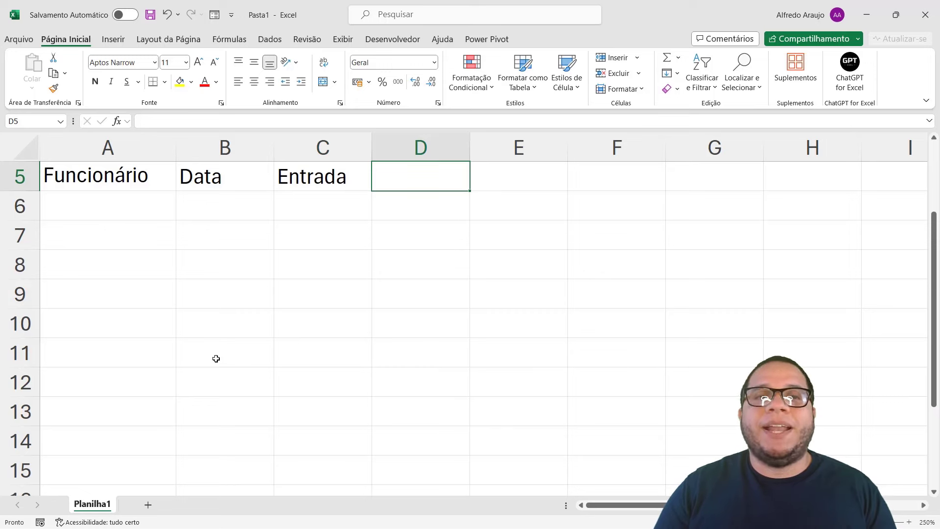
Enter the heading "Saída Almoço" in cell D5 and autofit column D to it
key("Caps_Lock")
type("S")
key("Caps_Lock")
type("aída")
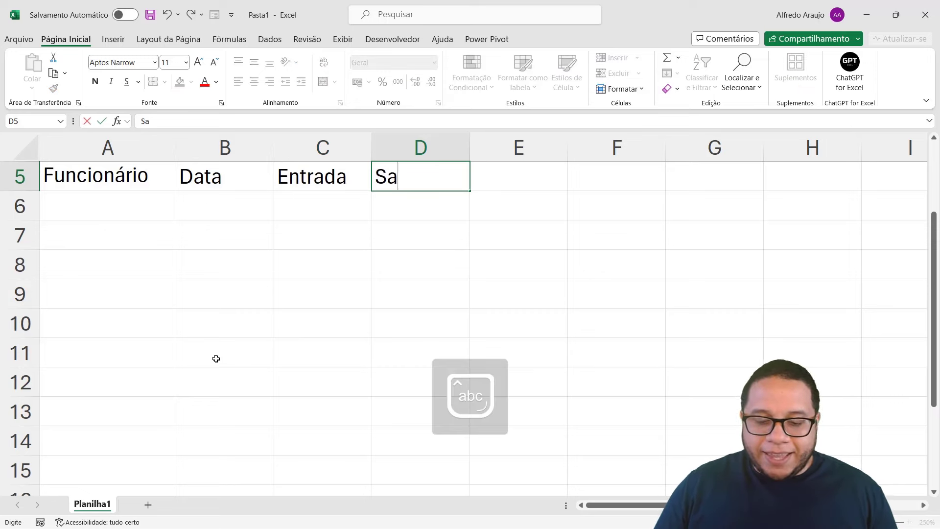
key("Caps_Lock")
type("A")
key("Caps_Lock")
type("lmoço")
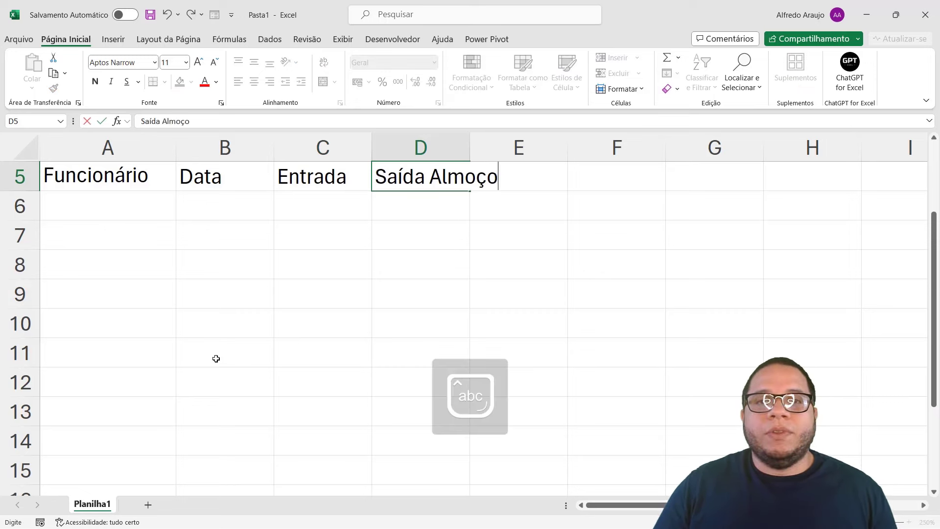
key("Tab")
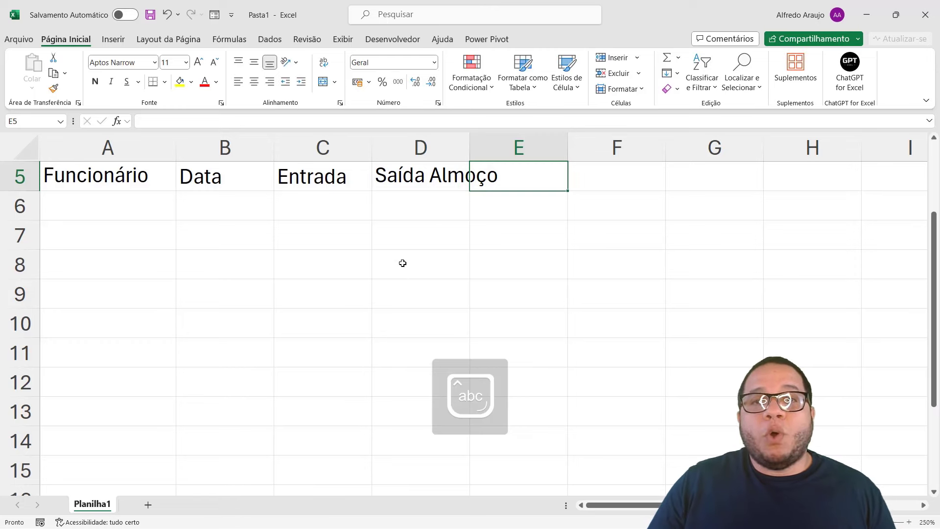
double_click(468, 147)
Enter the heading "Retorno Almoço" in cell E5, after the Saída Almoço heading
left_click(513, 174)
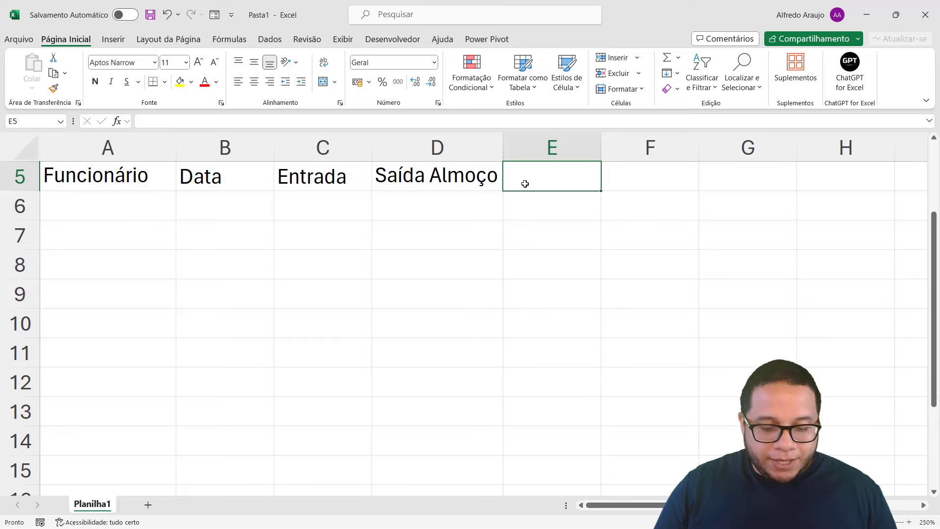
type("Retorno")
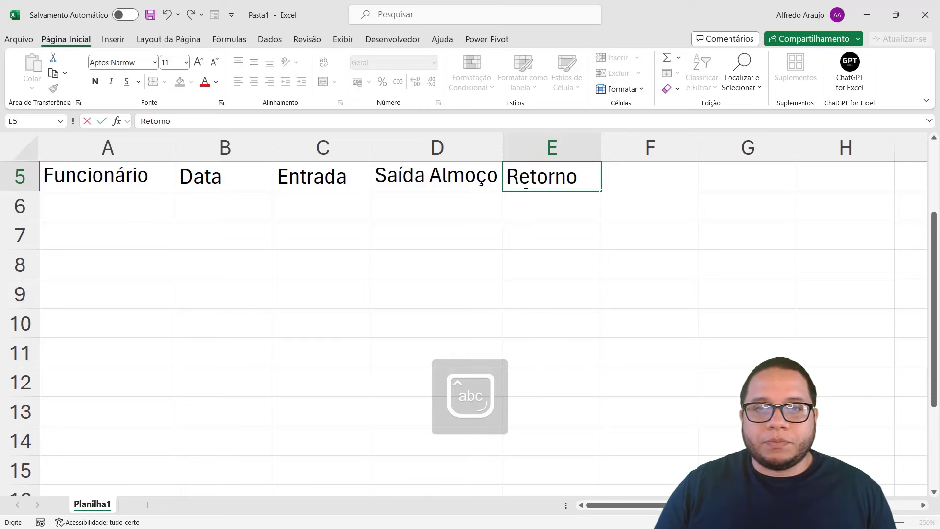
type(" Almoço")
key("Tab")
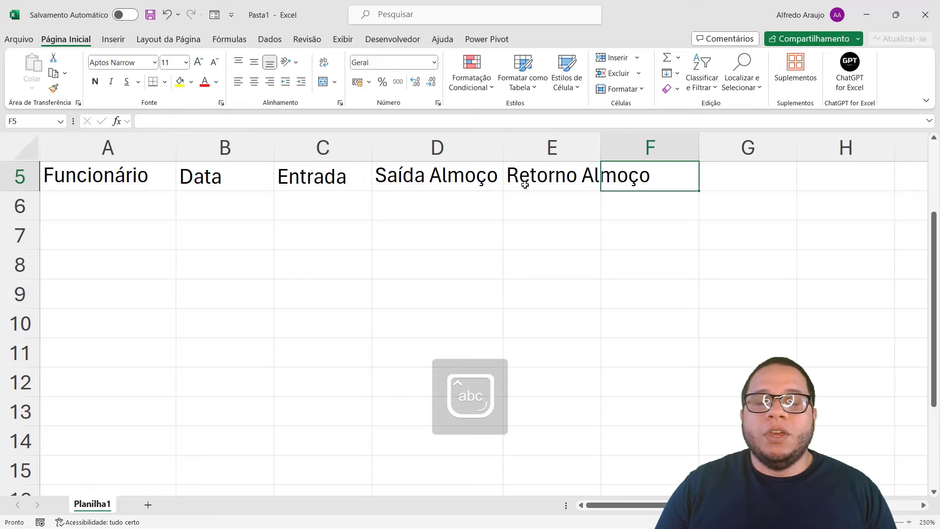
Enter the heading "Saída" in cell F5 and autofit column E to the Retorno Almoço heading
type("Saída")
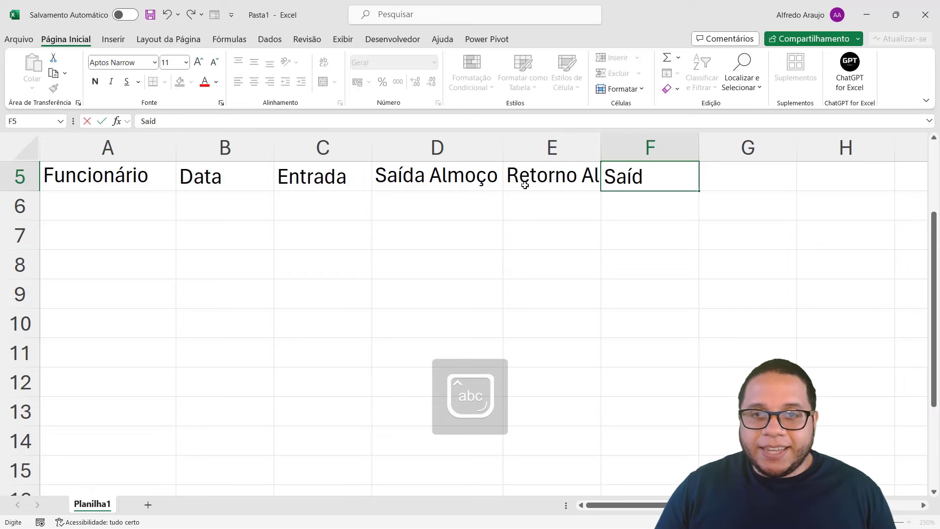
key("Return")
double_click(601, 147)
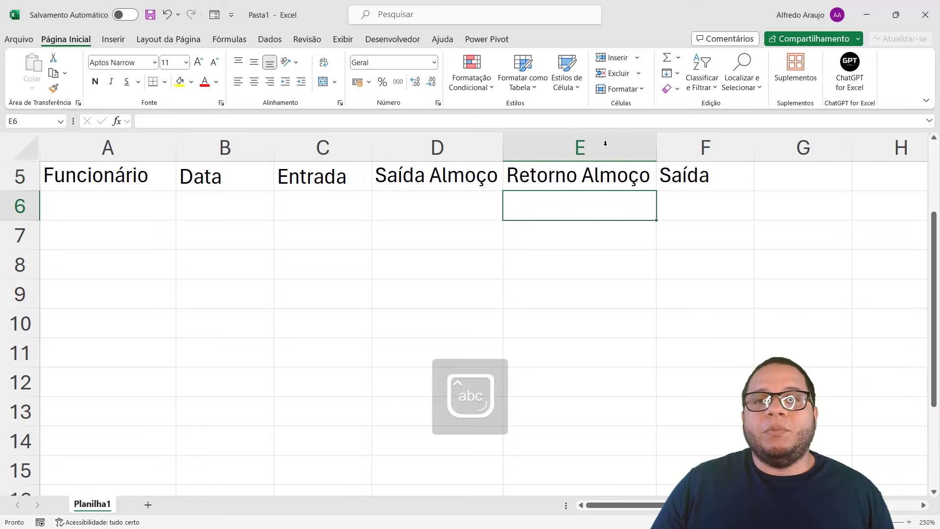
left_click(708, 254)
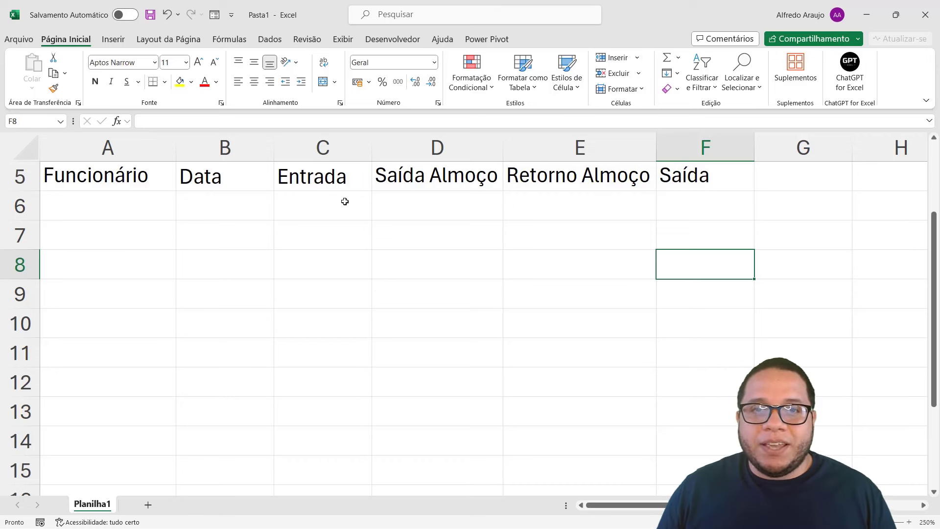
left_click_drag(344, 201, 701, 207)
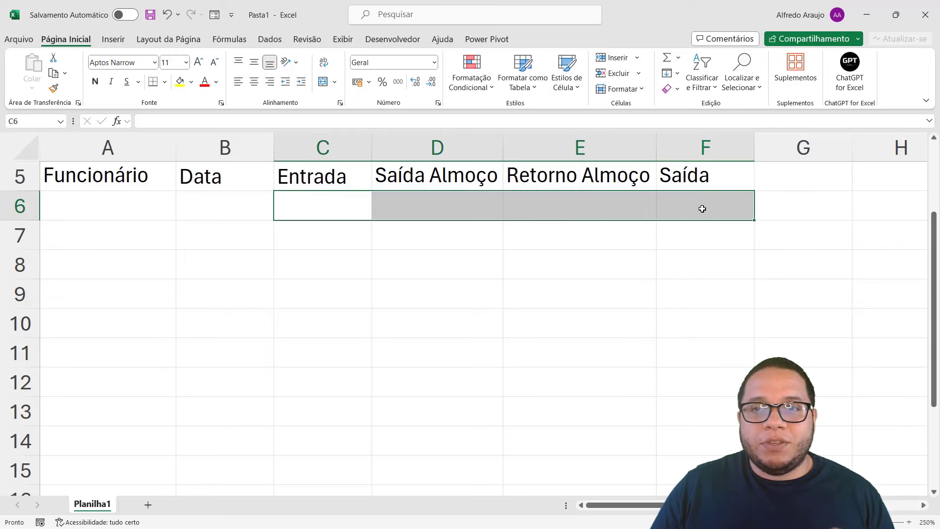
Enter the heading "Carga Horária" in cell G5 and autofit column G to it
left_click(776, 175)
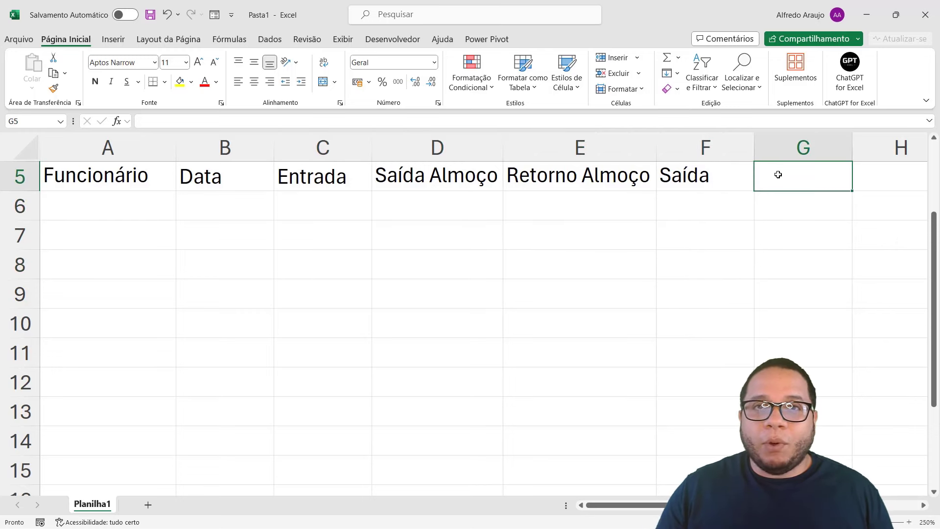
type("Carga H")
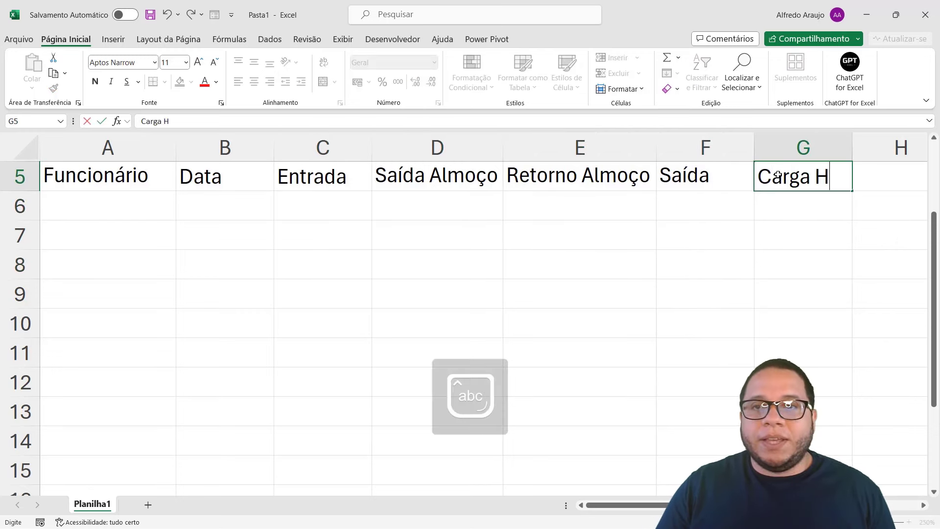
type("orári")
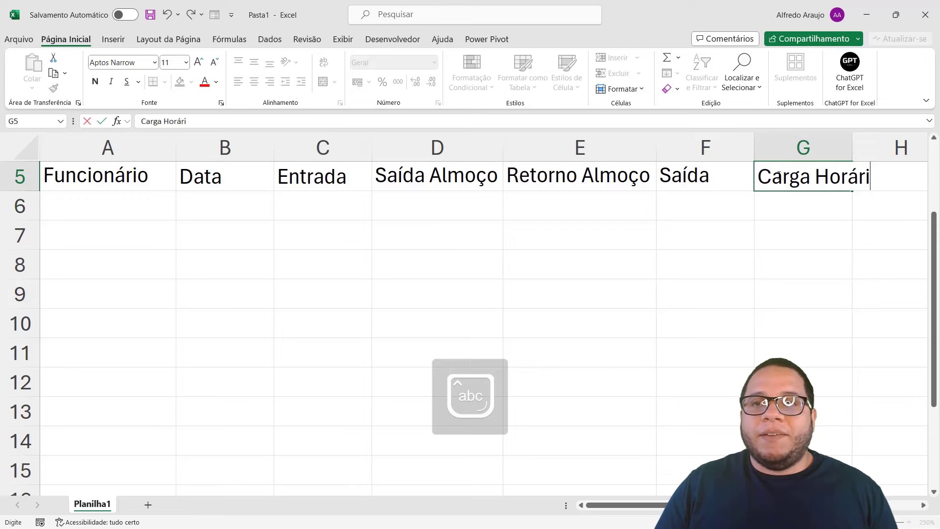
type("a")
key("Tab")
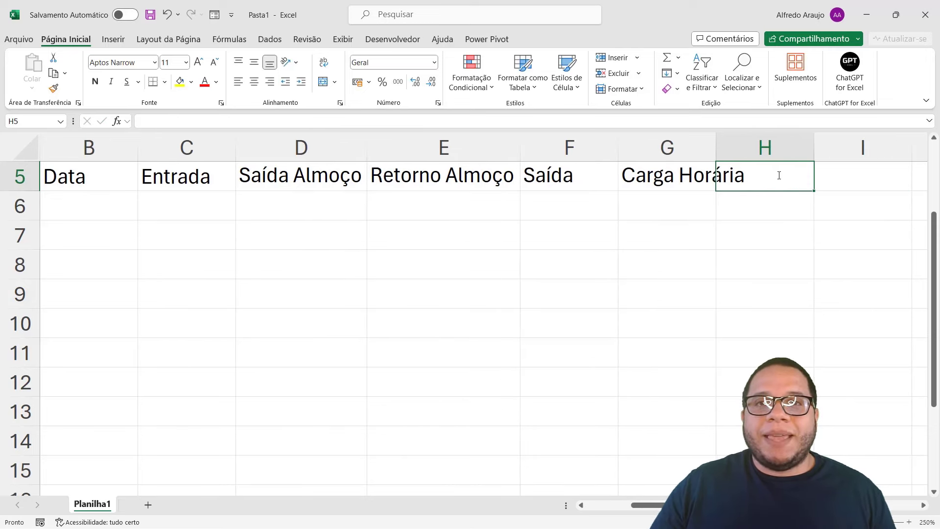
double_click(715, 138)
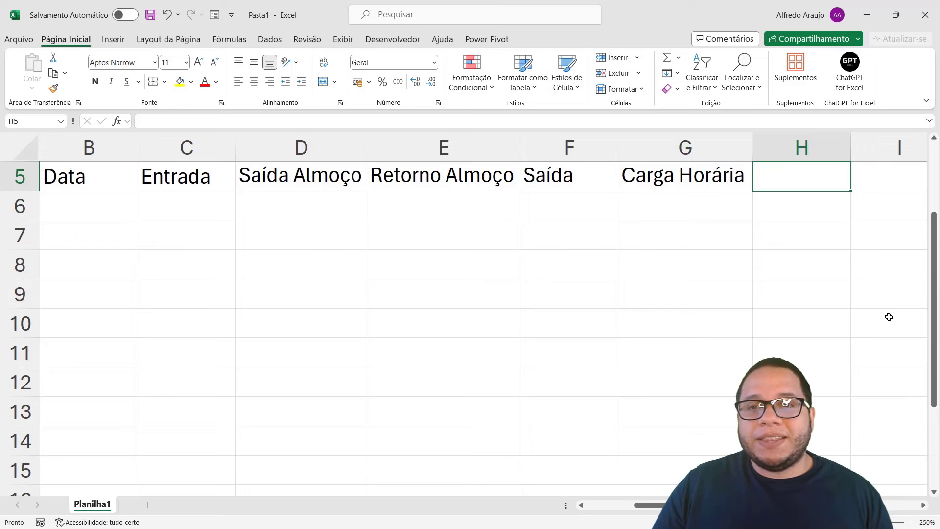
Enter the heading "Carga Trabalhada" in cell H5 and autofit column H to it
key("Caps_Lock")
type("T")
key("BackSpace")
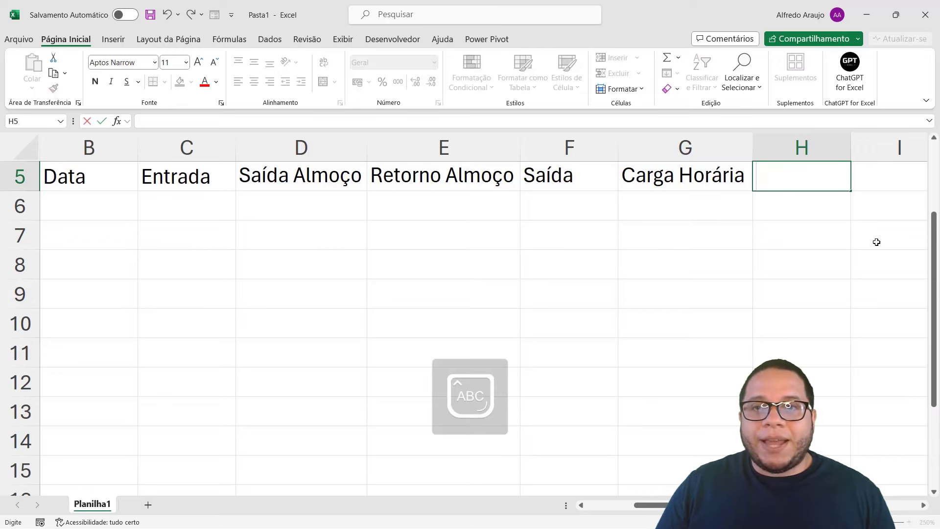
type("Carga Traba")
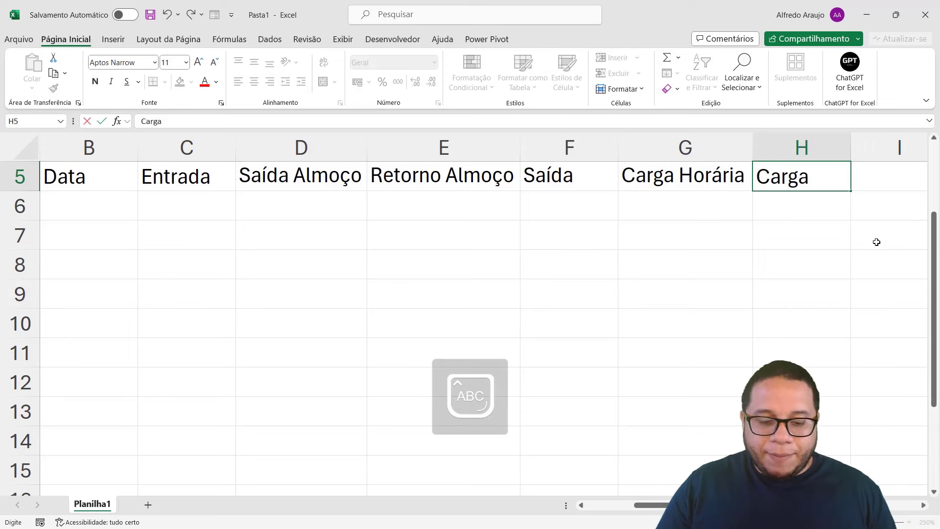
type("da")
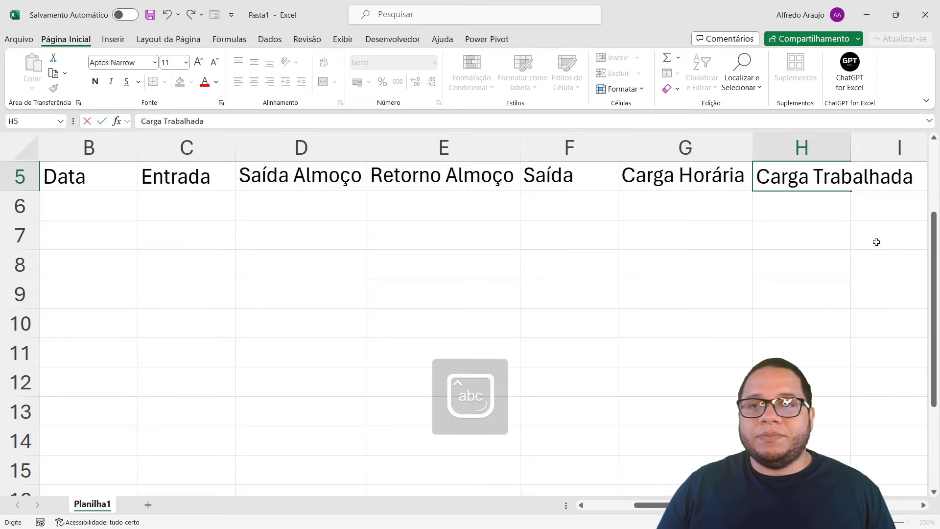
key("Return")
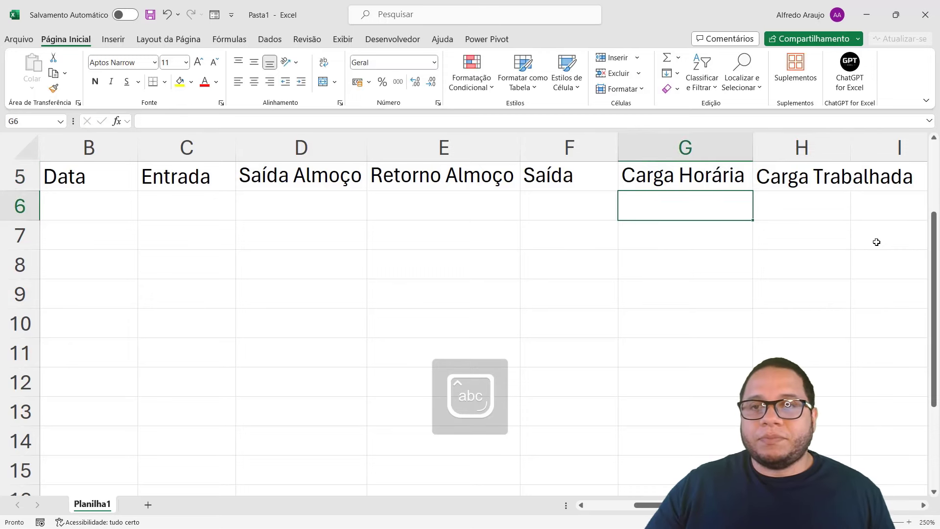
double_click(850, 150)
left_click_drag(204, 205, 338, 211)
left_click(421, 207)
left_click(608, 204)
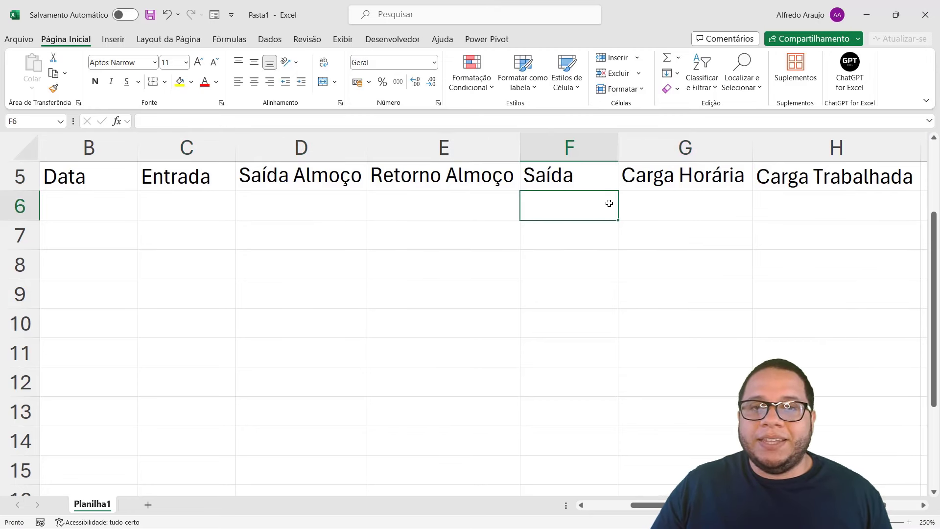
Enter 9 as a sample value in cell G6, under the Carga Horária heading
left_click(718, 204)
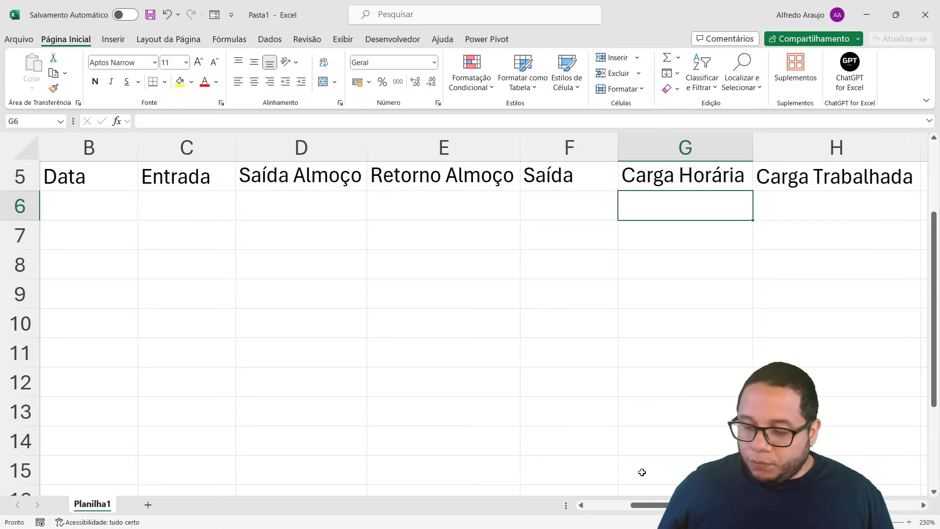
type("9")
key("Tab")
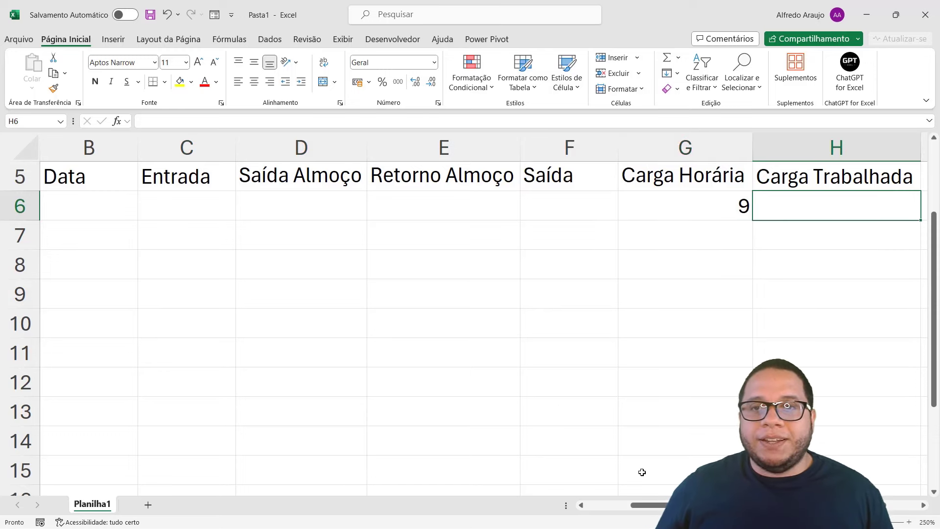
Enter 9 in cell H6 under Carga Trabalhada and set the Carga Horária value in G6 to 8
key("Left")
key("Right")
type("9")
key("Left")
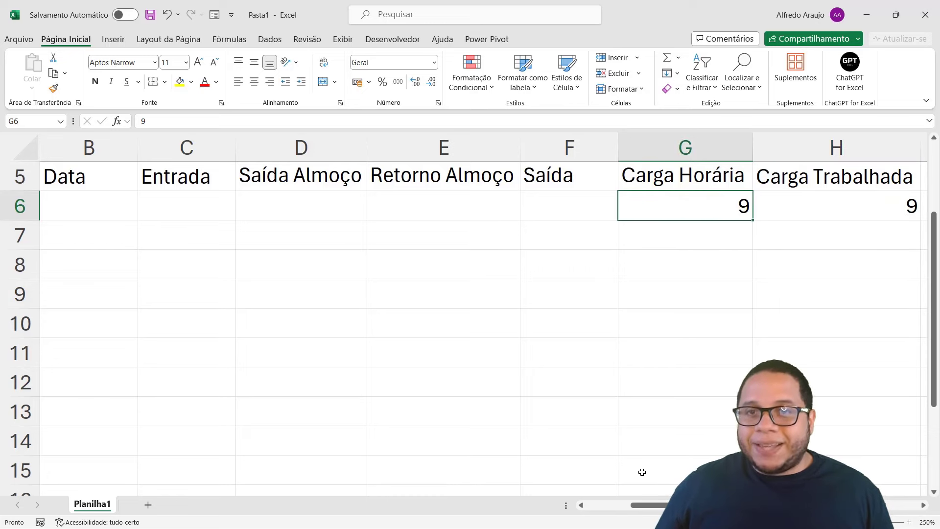
type("8")
key("Tab")
key("Right")
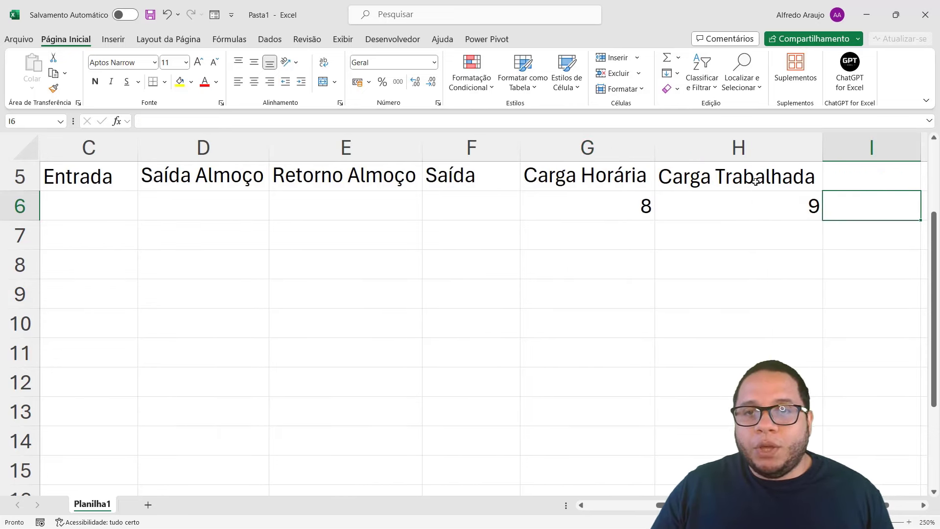
Enter the heading "Horas Extras" in cell I5, after the Carga Trabalhada heading
left_click_drag(755, 182, 751, 196)
left_click_drag(601, 182, 600, 196)
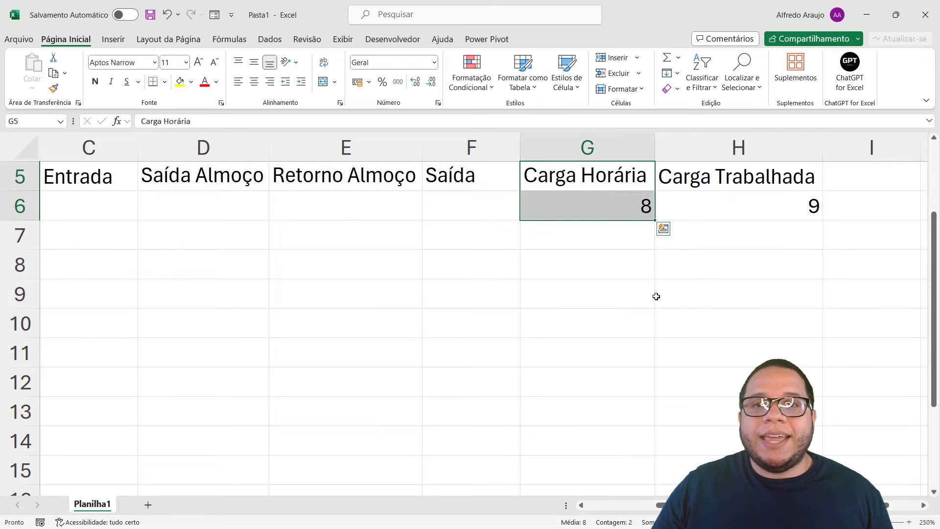
left_click(852, 171)
key("Caps_Lock")
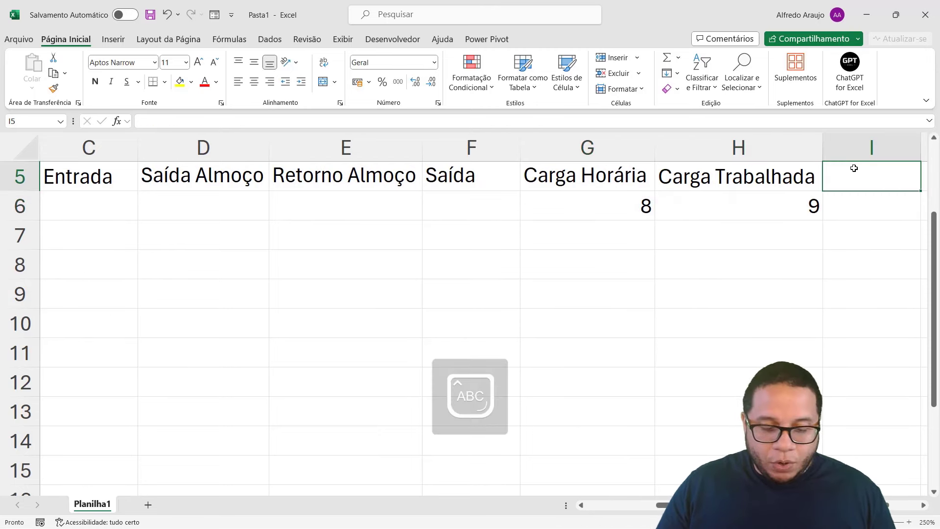
type("H")
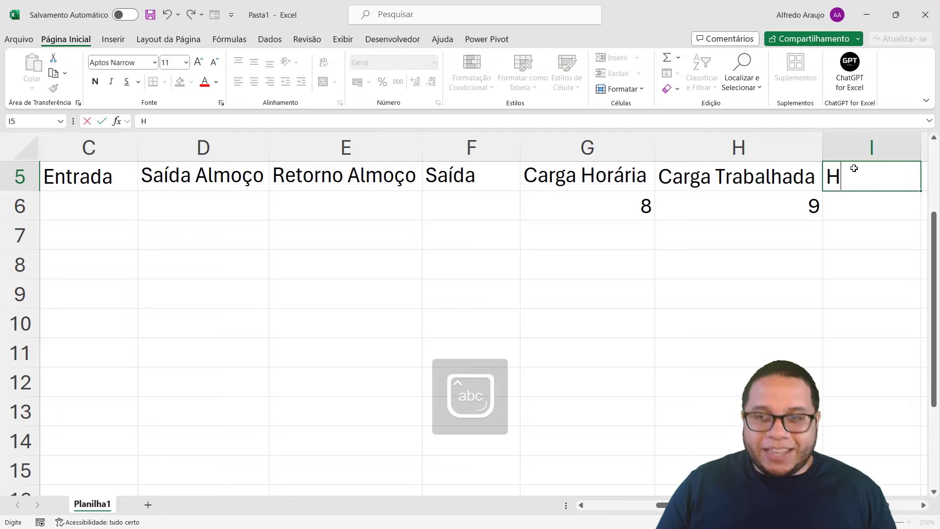
key("Caps_Lock")
type("oras Extras")
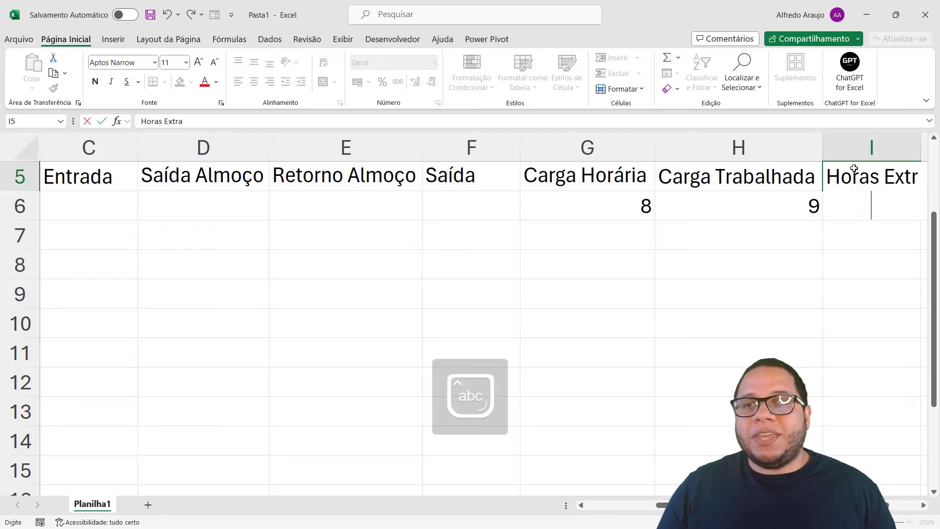
key("Tab")
Calculate the overtime in cell I6 by subtracting Carga Horária from Carga Trabalhada with the formula =H6-G6
left_click(692, 204)
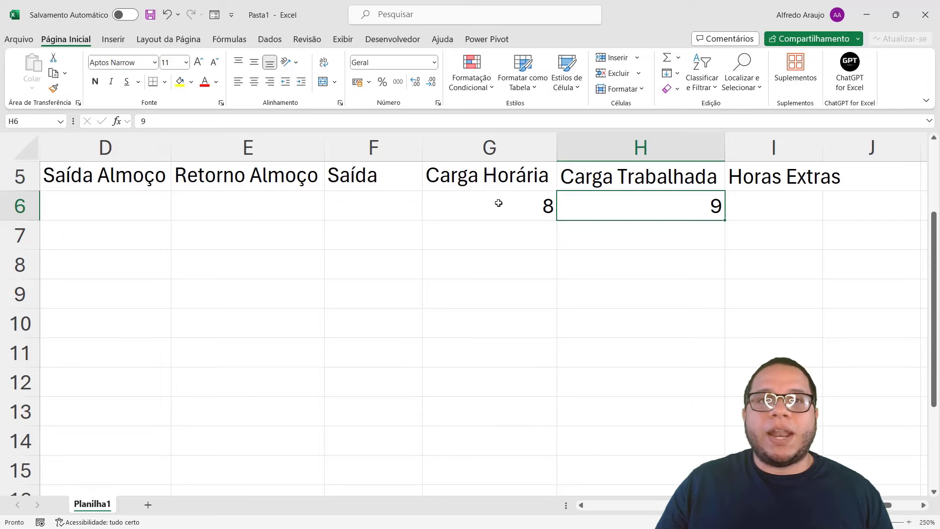
left_click(763, 210)
type("=")
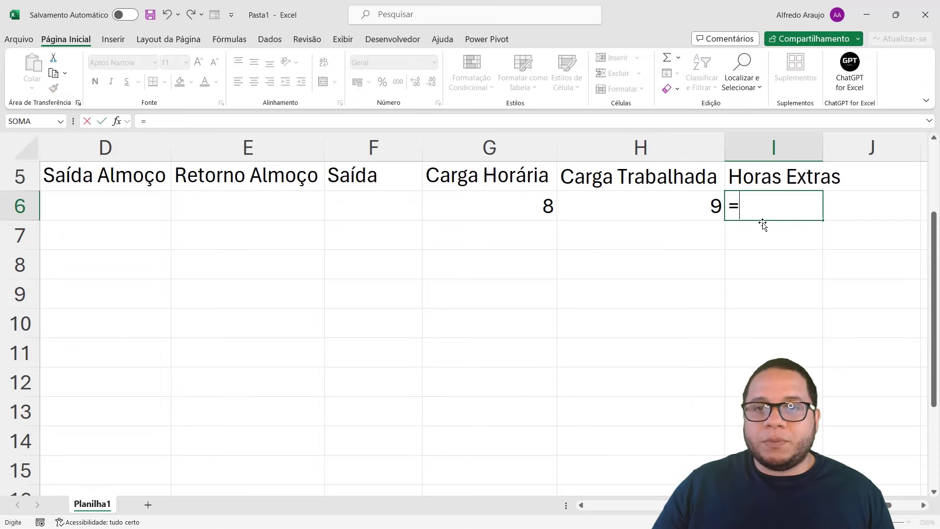
left_click(670, 203)
type("-")
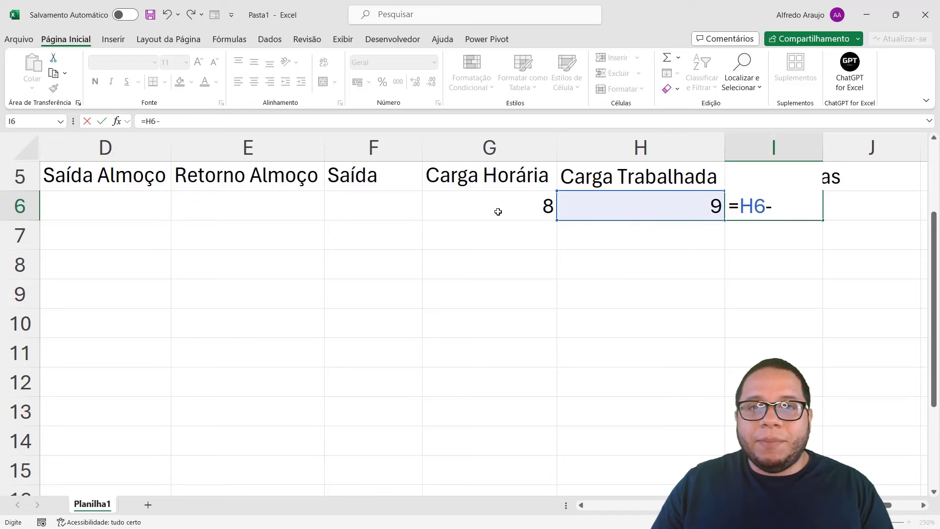
left_click(495, 209)
key("Return")
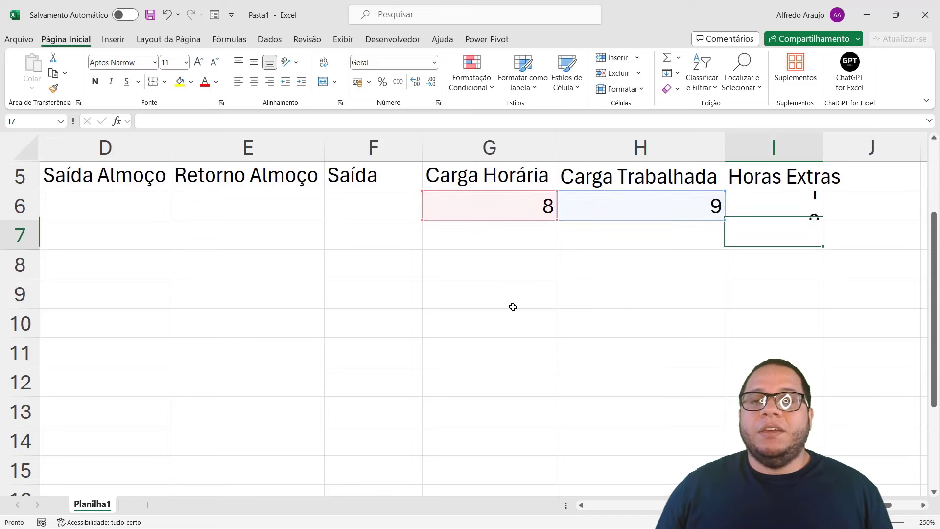
left_click(672, 201)
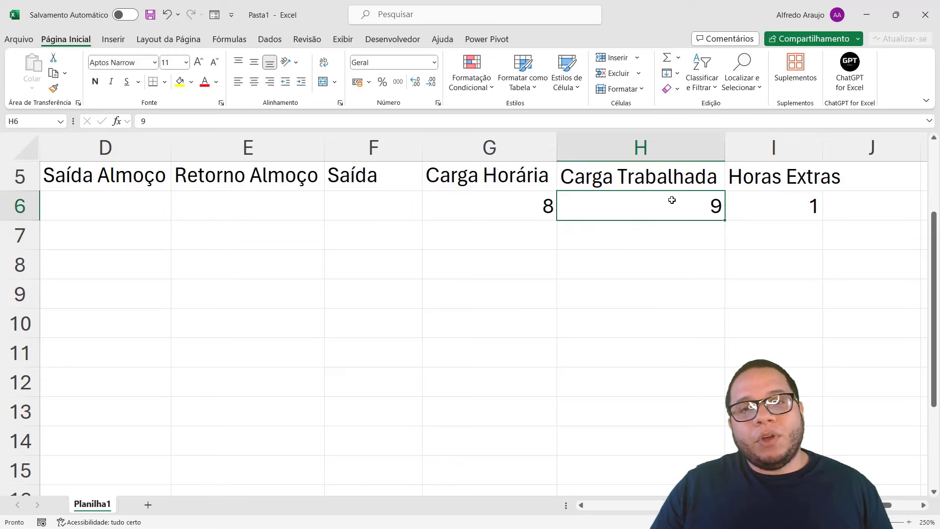
left_click(527, 206)
left_click(805, 210)
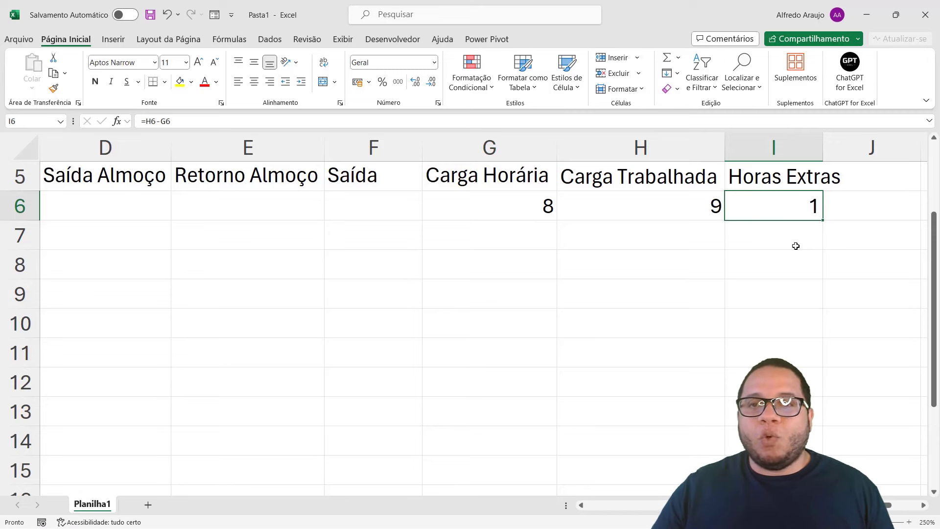
Delete the empty rows 1 to 4 above the headings and return to cell A1
scroll(521, 267, "down", 3, "ctrl")
scroll(521, 277, "down", 2)
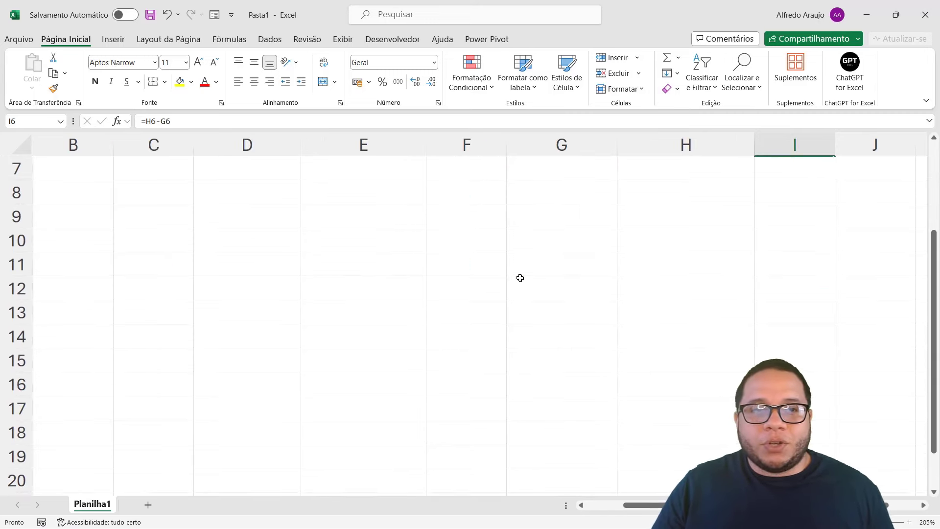
scroll(518, 288, "up", 2)
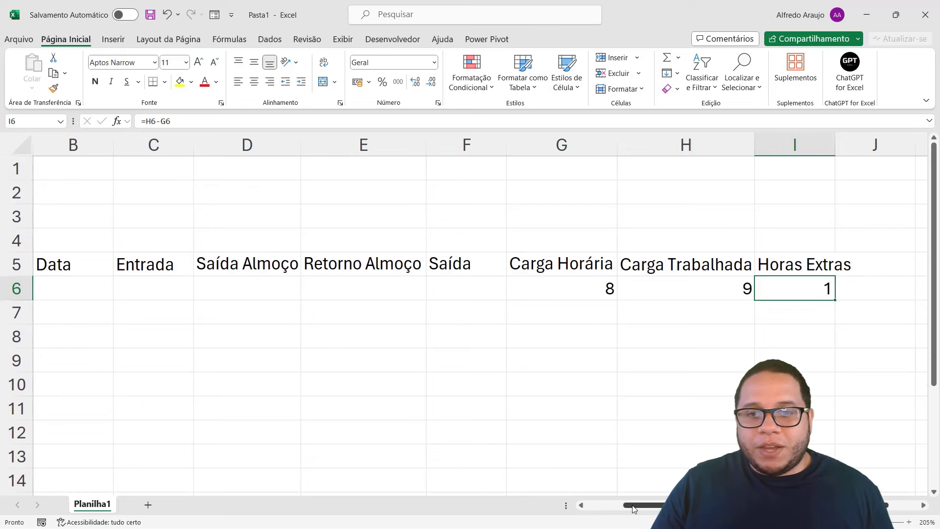
left_click_drag(632, 504, 512, 519)
left_click_drag(10, 240, 9, 168)
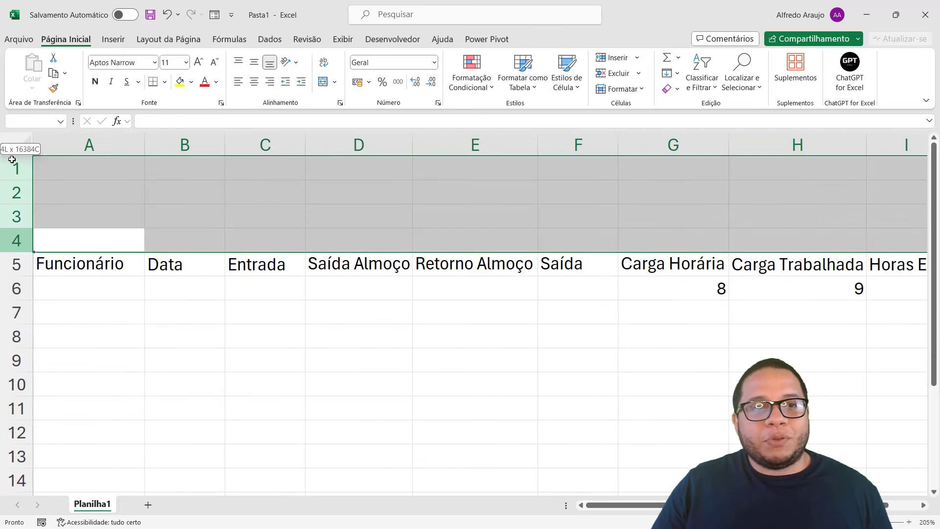
right_click(10, 168)
left_click(48, 309)
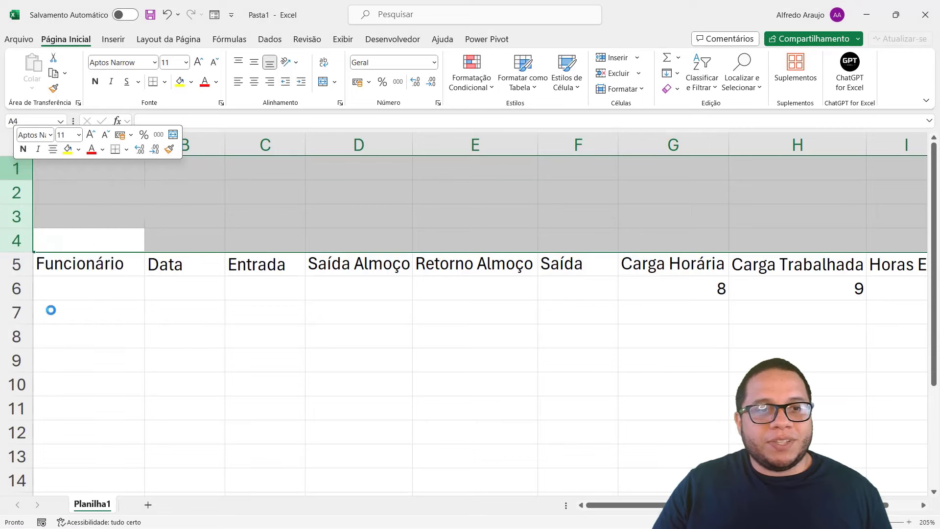
left_click(101, 243)
key("ctrl+Home")
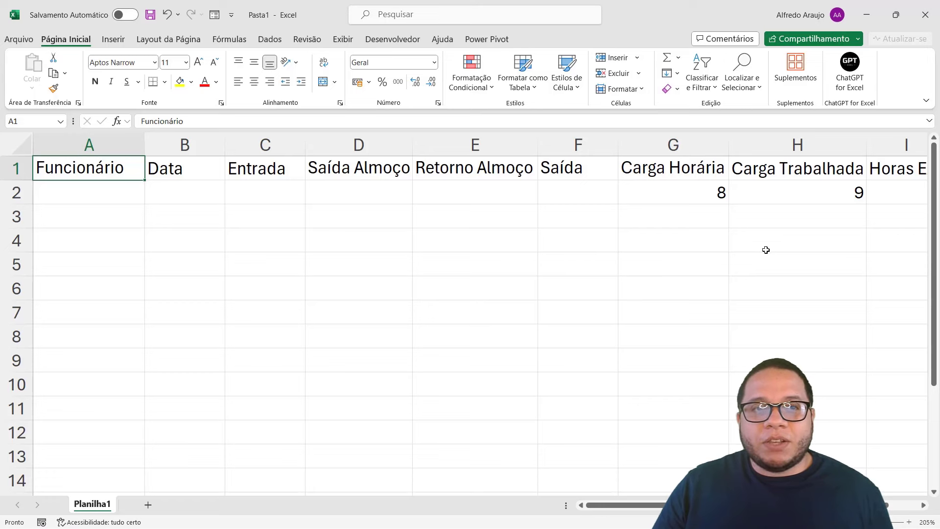
Convert the range A1:I2 into a table with headers
scroll(765, 249, "down", 1)
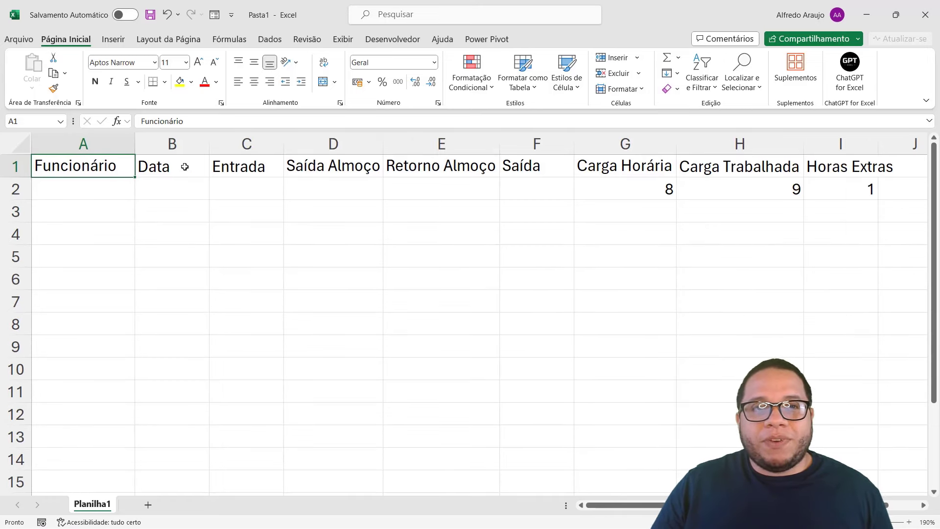
left_click_drag(93, 164, 864, 189)
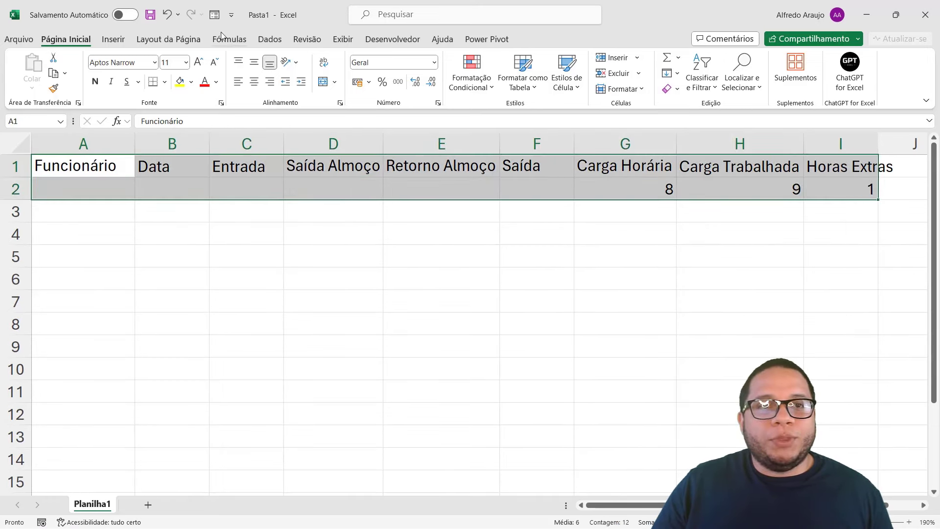
left_click(113, 39)
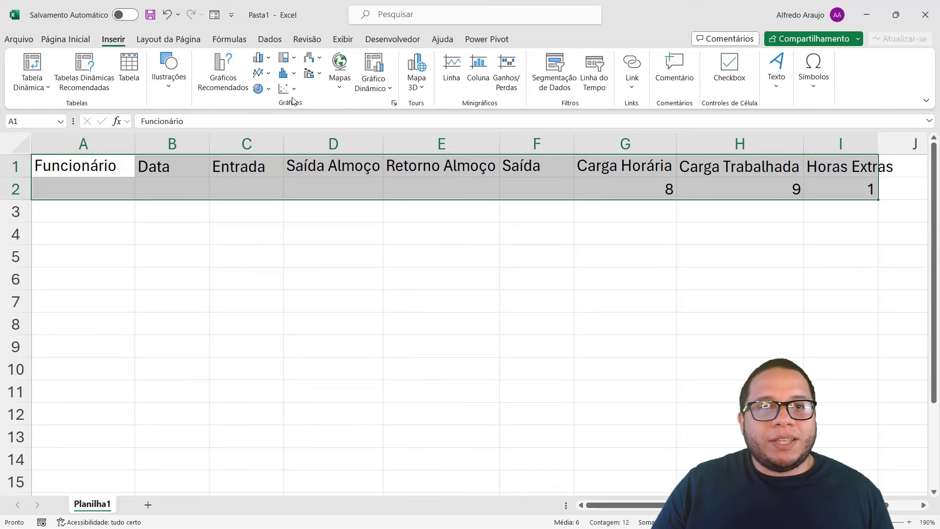
left_click(129, 68)
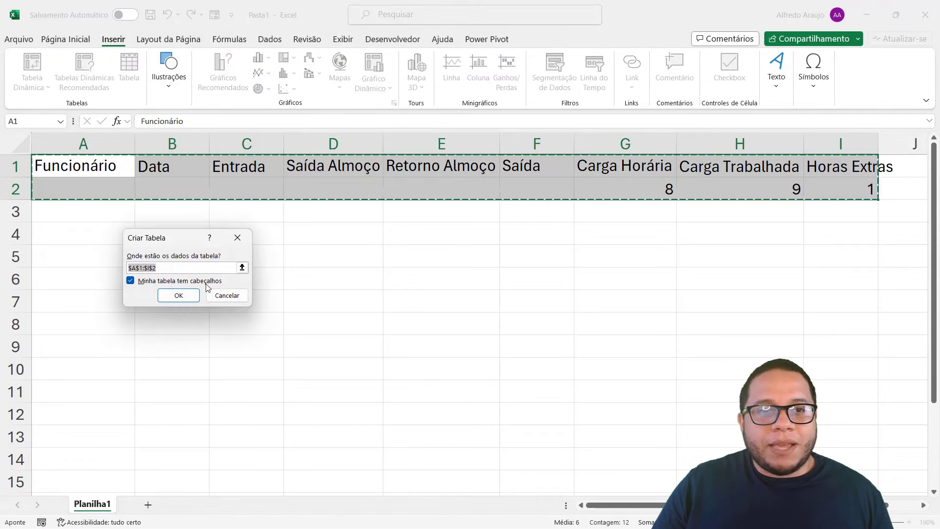
left_click(177, 296)
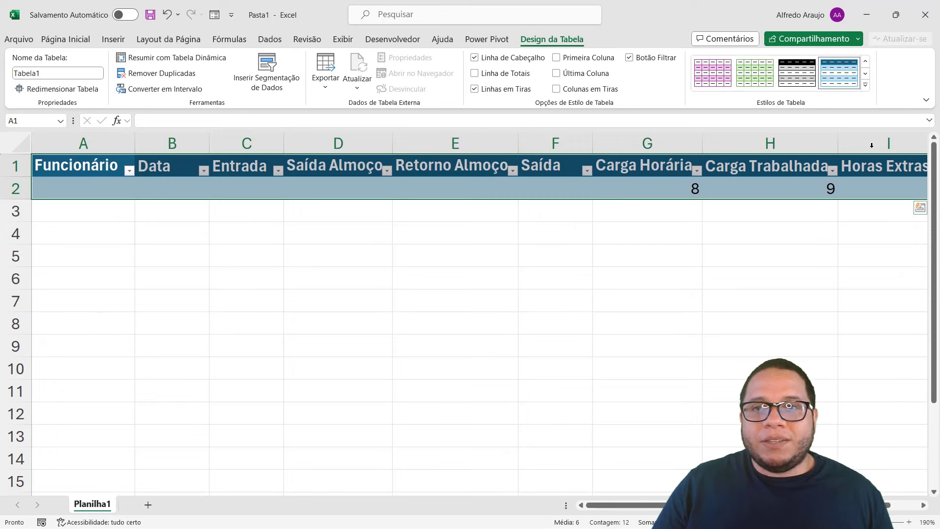
Fill in three employees' first names in cells A2 to A4 of the Funcionário column
left_click(91, 193)
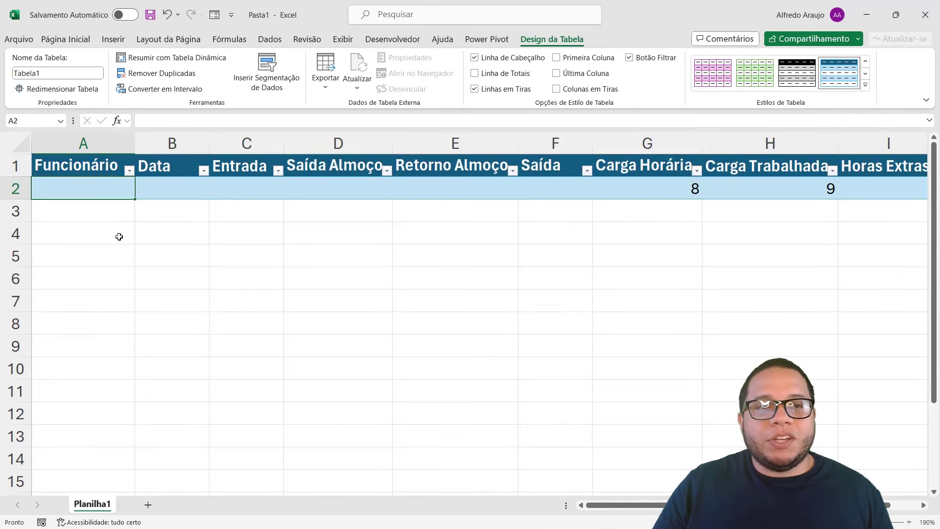
key("Caps_Lock")
type("Fred")
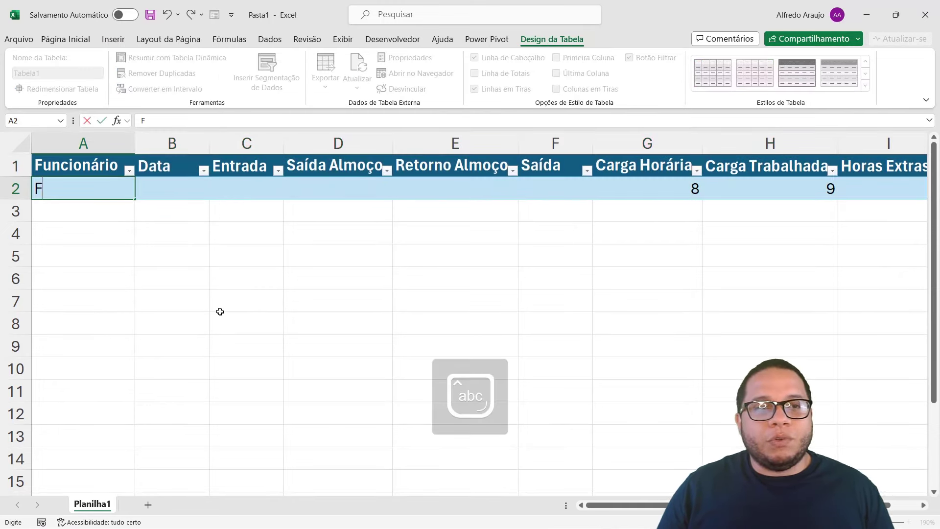
key("Return")
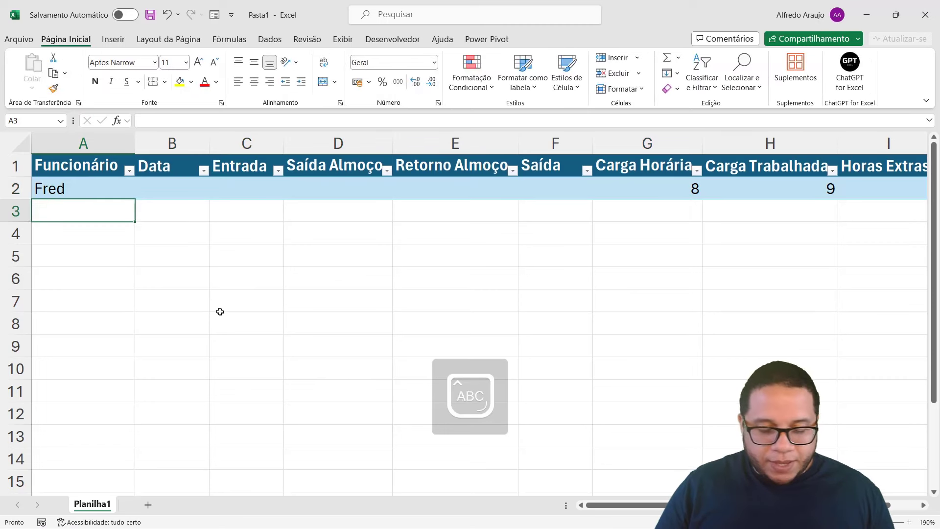
type("Marcus")
key("Return")
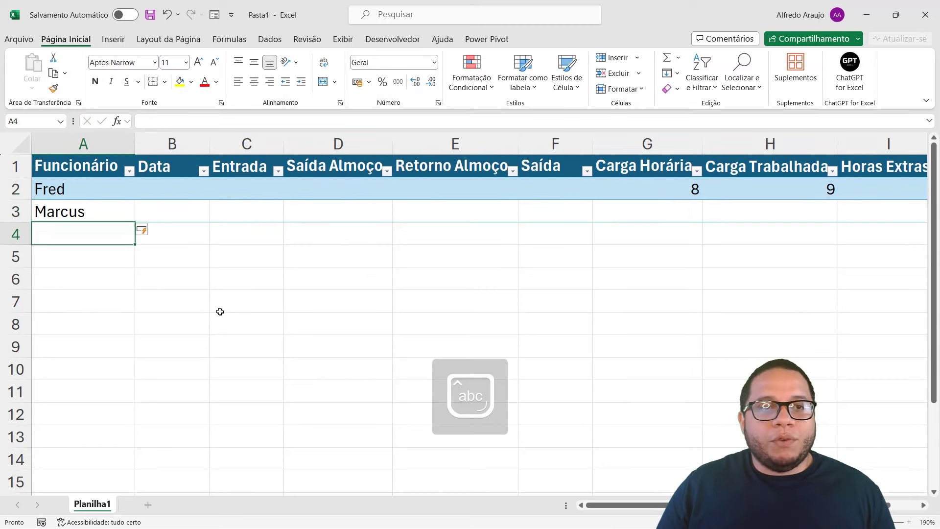
type("Izabelle")
key("Return")
Add two more employees' first names in cells A5 and A6 of the Funcionário column
key("Caps_Lock")
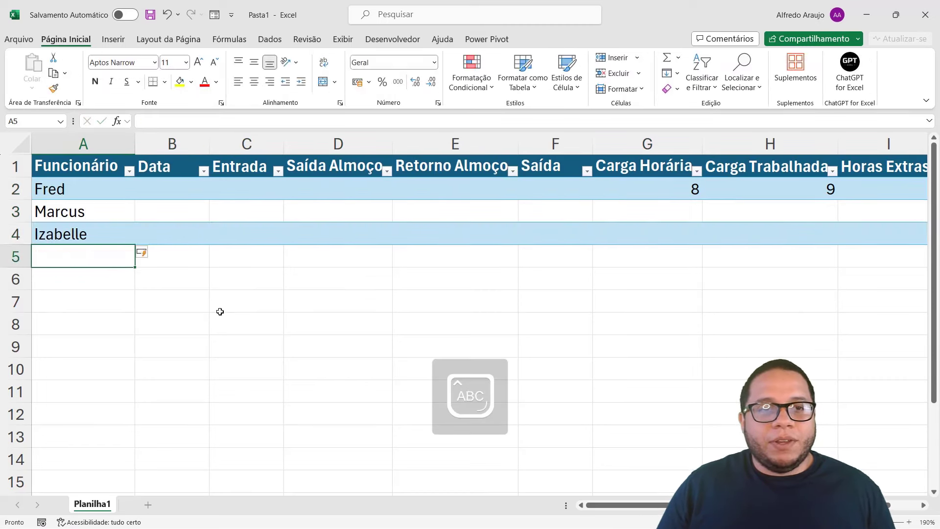
type("Camila")
key("Return")
key("Caps_Lock")
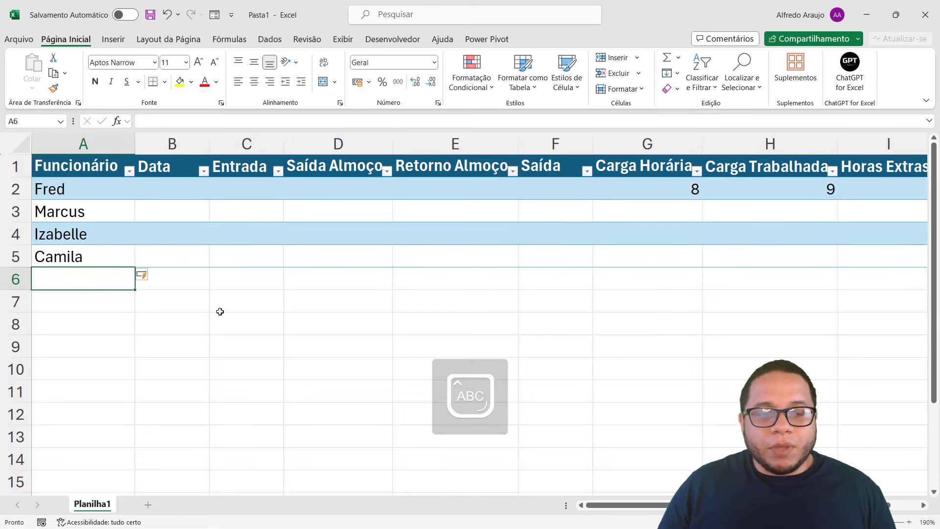
type("M")
key("Caps_Lock")
type("arcelle")
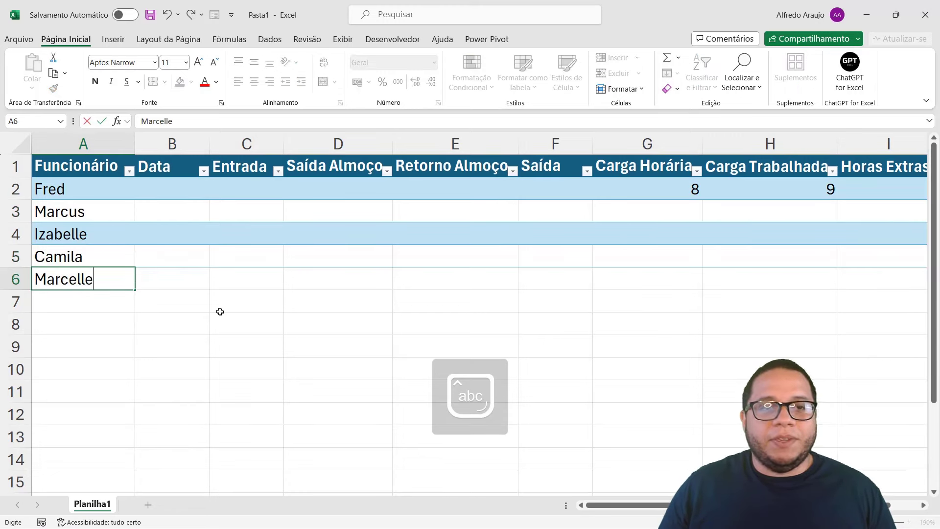
key("Return")
Enter the date 01/10/2023 in cell B2 of the Data column
left_click(176, 189)
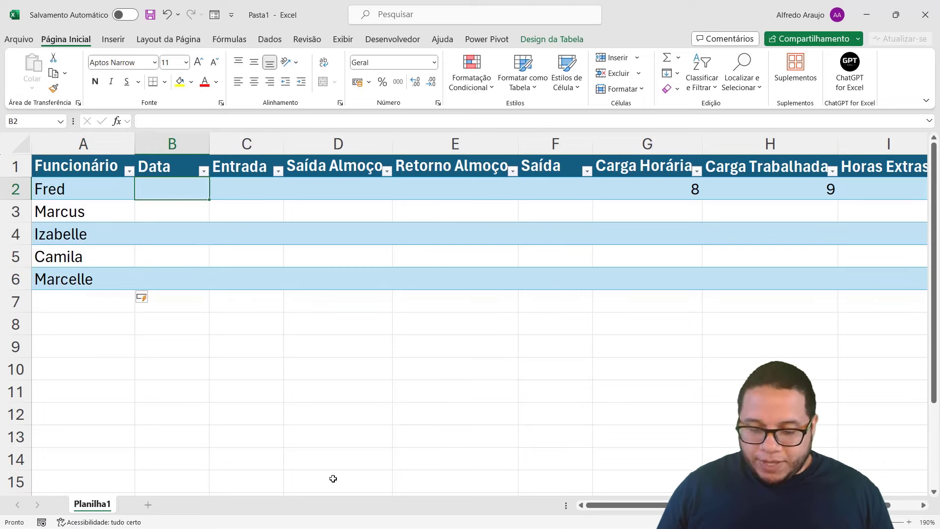
type("01/10/2023")
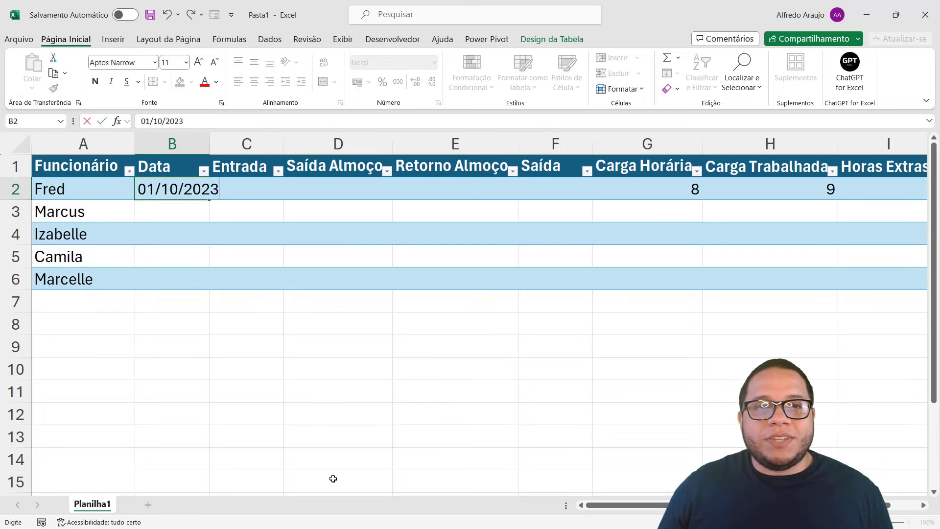
key("Return")
Copy the date in B2 to cells B3 to B6 for the remaining employees
key("Up")
key("ctrl+c")
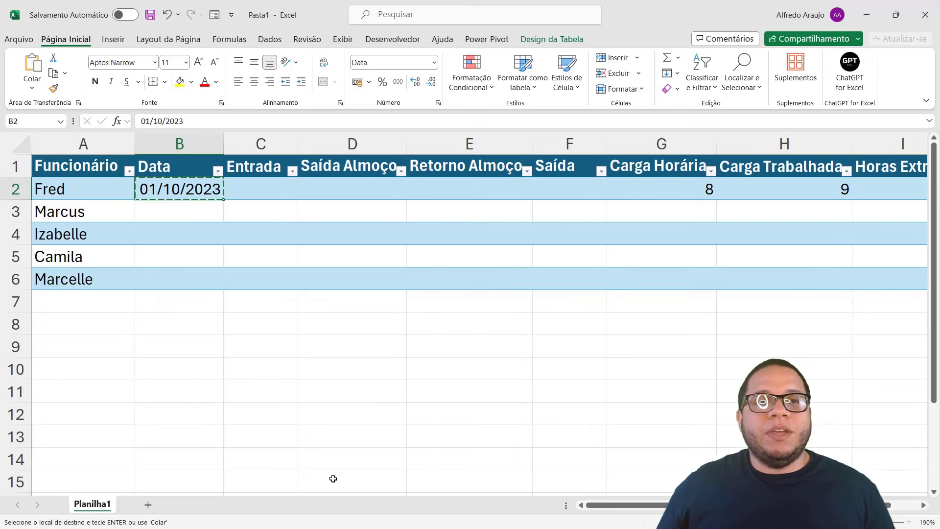
key("Down")
key("shift+Down")
key("shift+Down")
key("shift+Down")
key("ctrl+v")
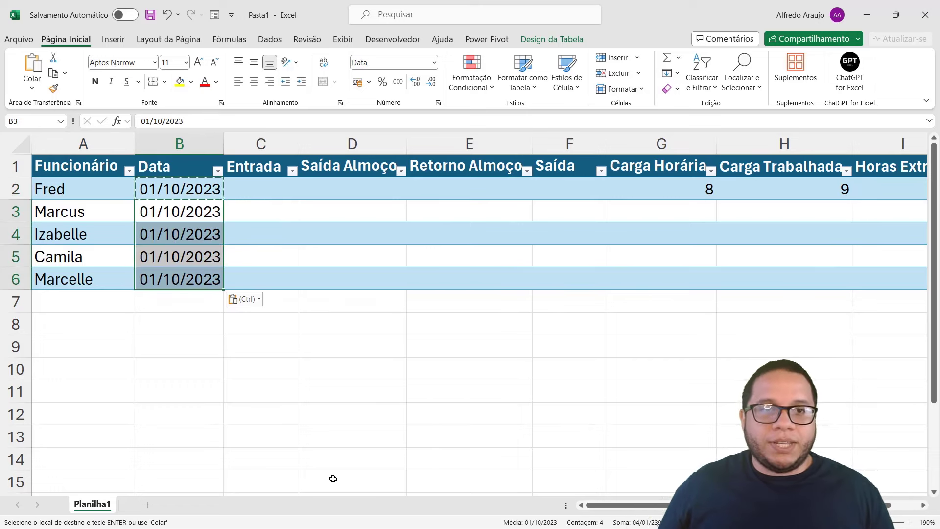
Enter 08:00 as the Entrada time in C2 and 12:00 as the Saída Almoço time in D2
key("Escape")
key("Up")
key("Right")
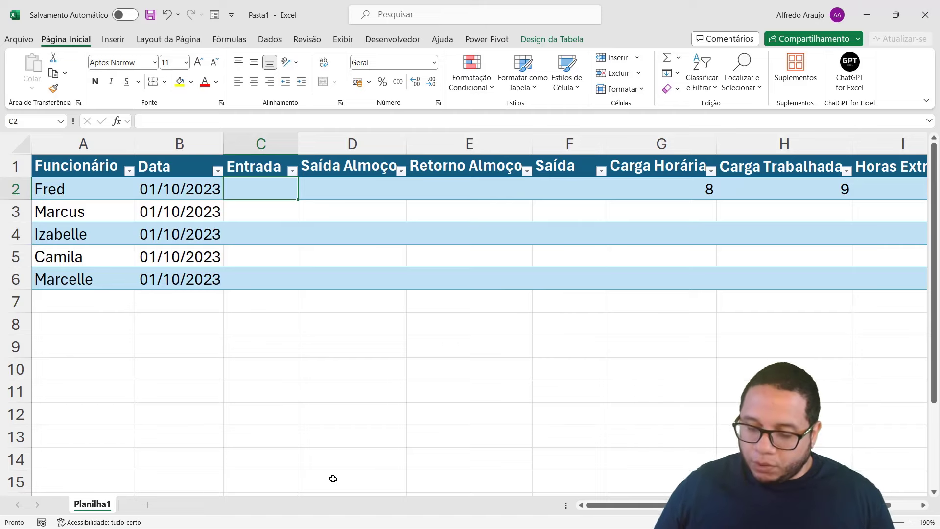
type("08:00")
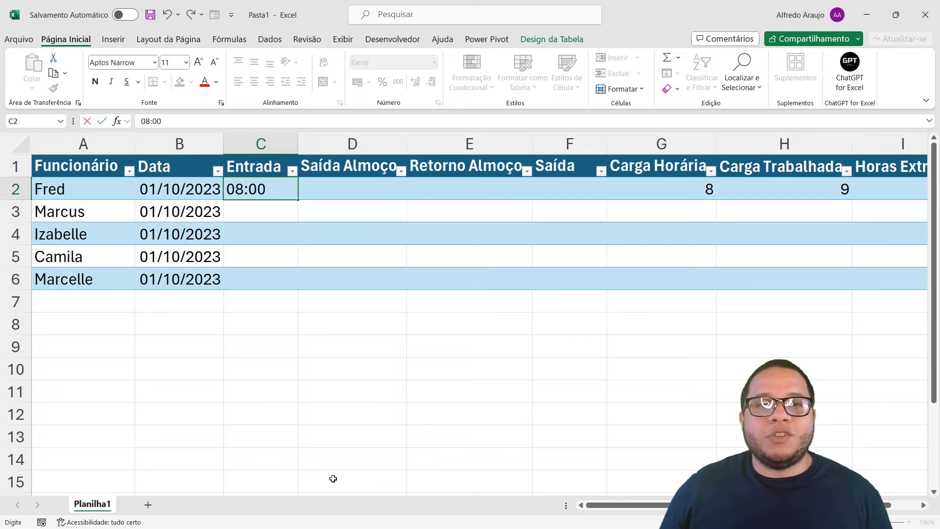
key("Tab")
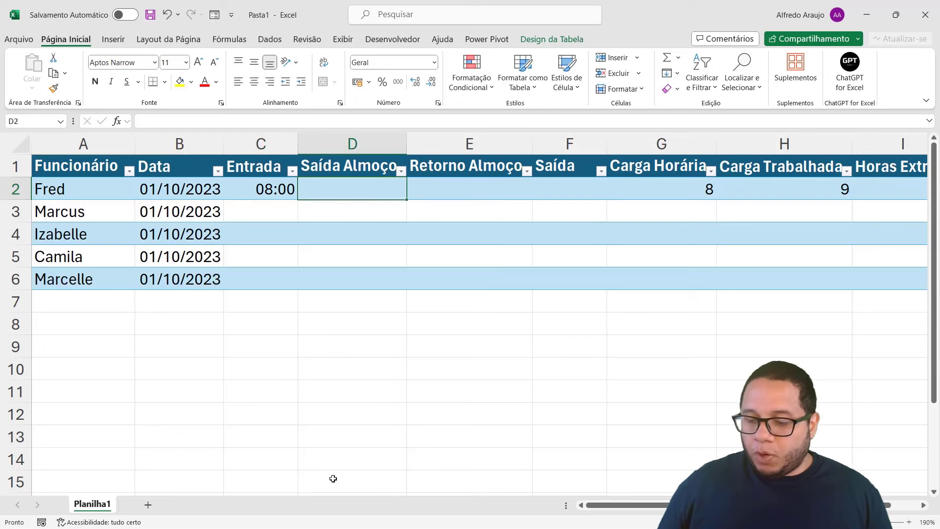
type("12:00")
key("Tab")
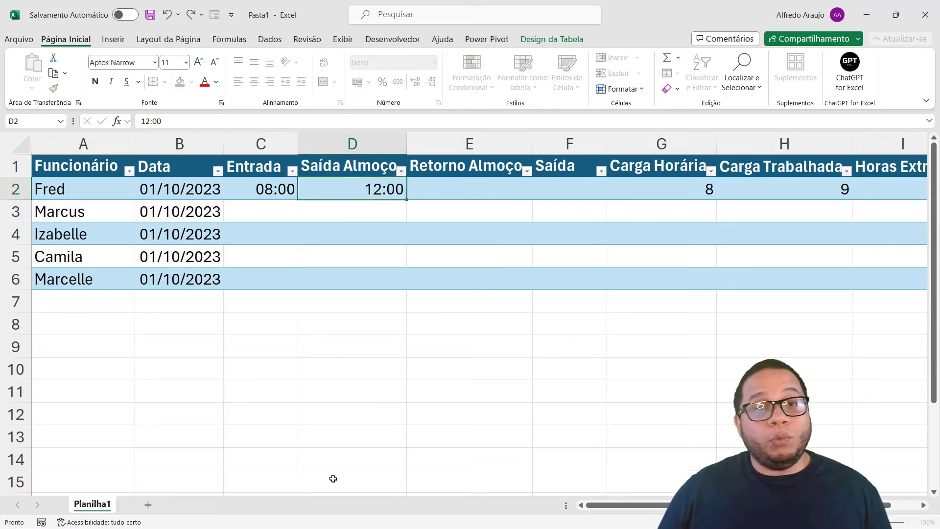
Enter 13:00 as the Retorno Almoço time in E2 and 17:00 as the Saída time in F2
type("13")
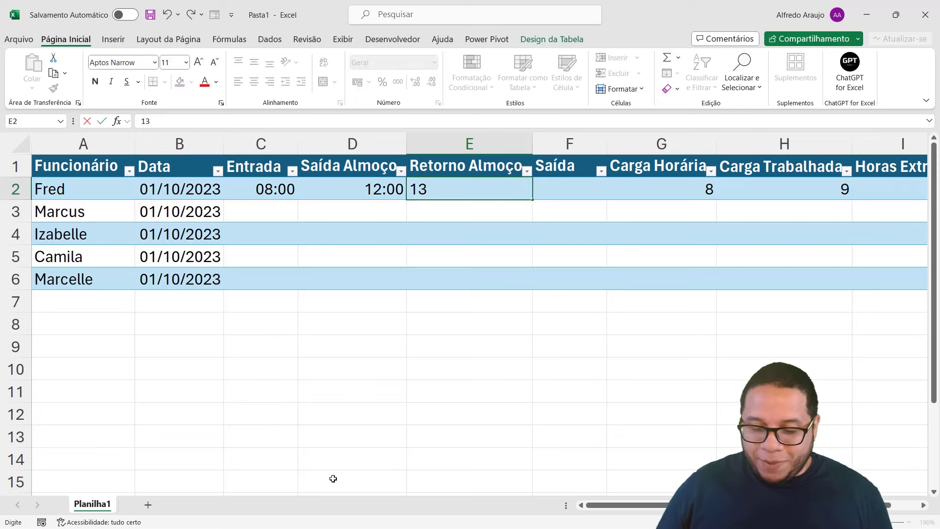
type(":00")
key("Tab")
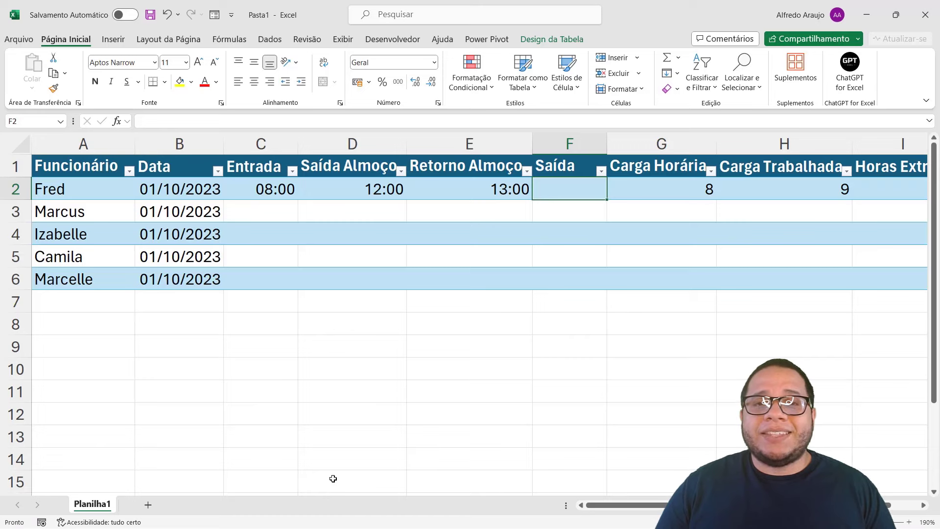
type("17")
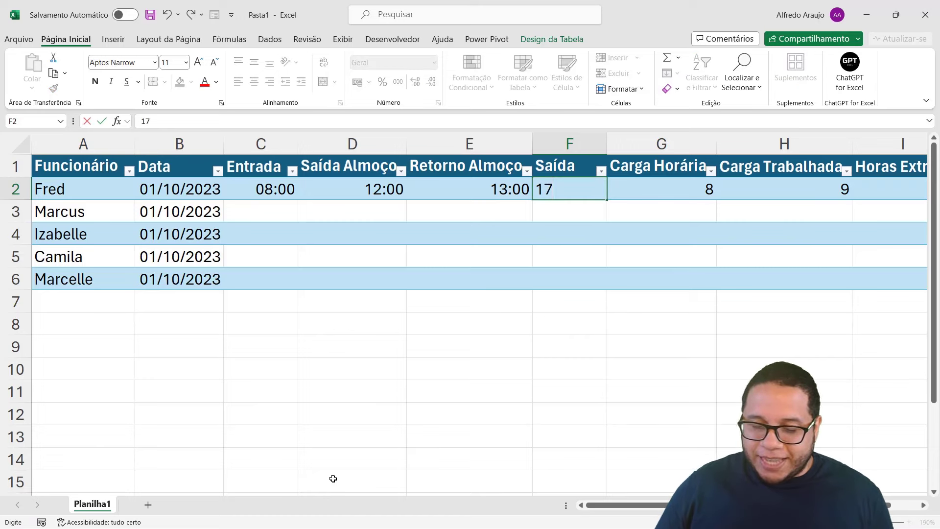
type(":00")
key("Return")
type("00")
key("Escape")
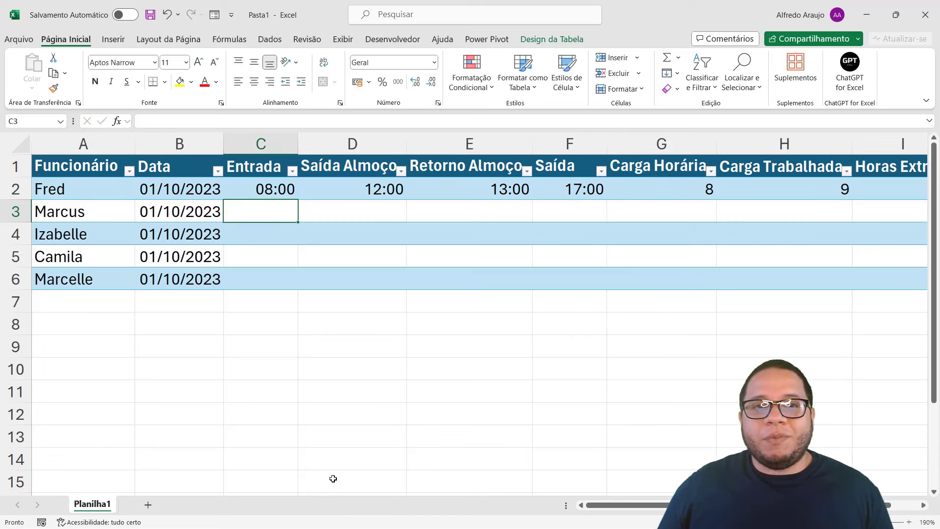
Clear the Carga Horária and Carga Trabalhada values in G2:H2, and enter 8 as the Carga Horária in G2
key("Up")
key("Right")
key("Right")
key("Right")
key("Right")
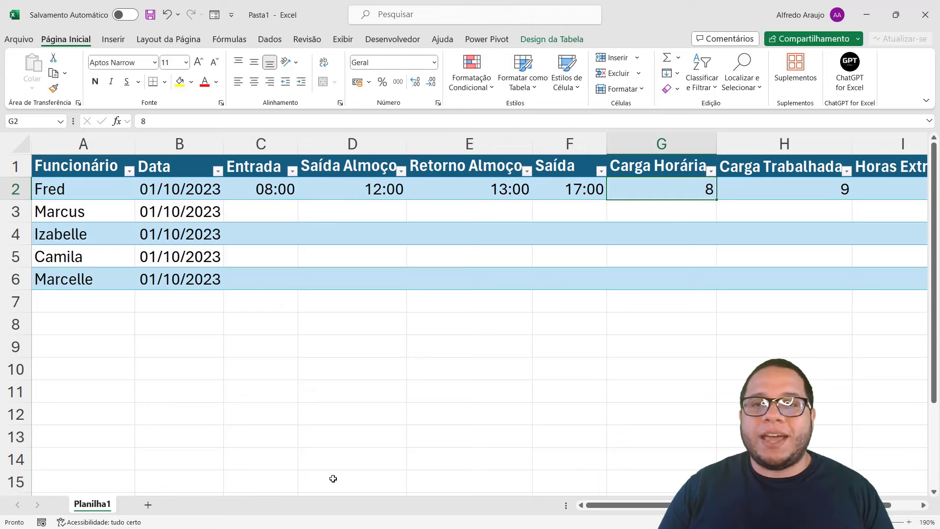
key("shift+Right")
key("Delete")
key("Left")
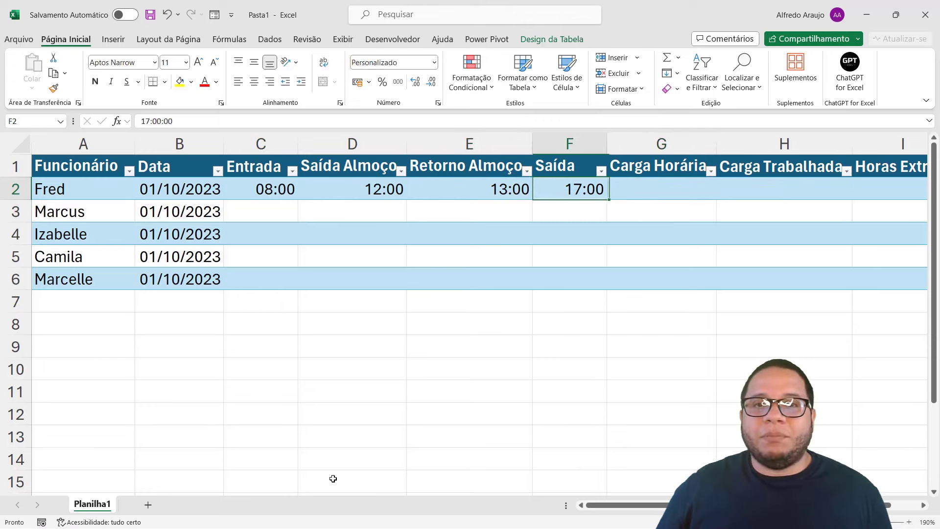
key("Right")
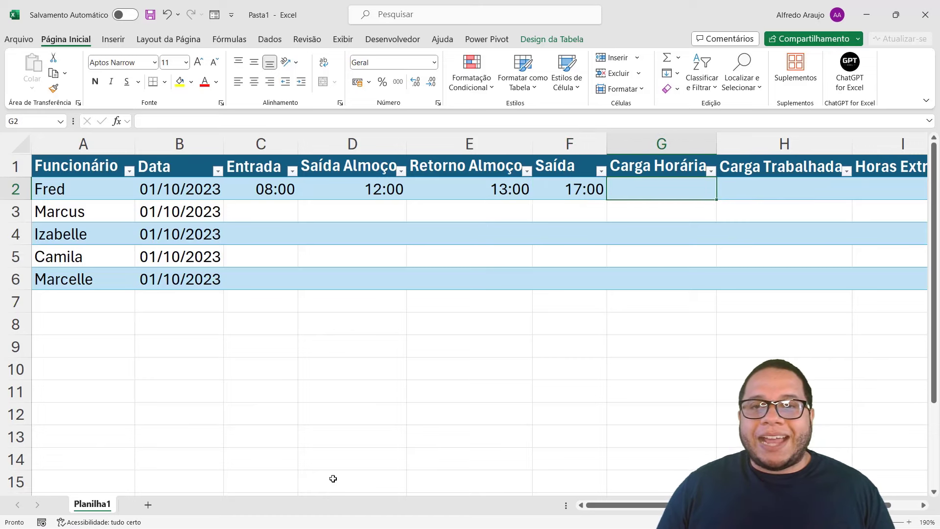
type("8")
key("Tab")
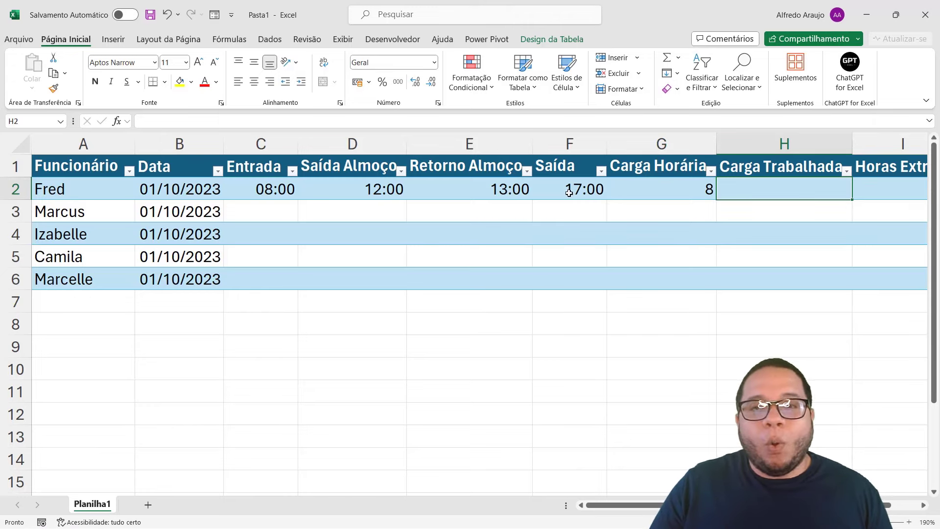
Examine the entry-to-lunch times in C2:D2 and the return-to-exit times in E2:F2 that make up the worked hours
left_click_drag(247, 166, 334, 272)
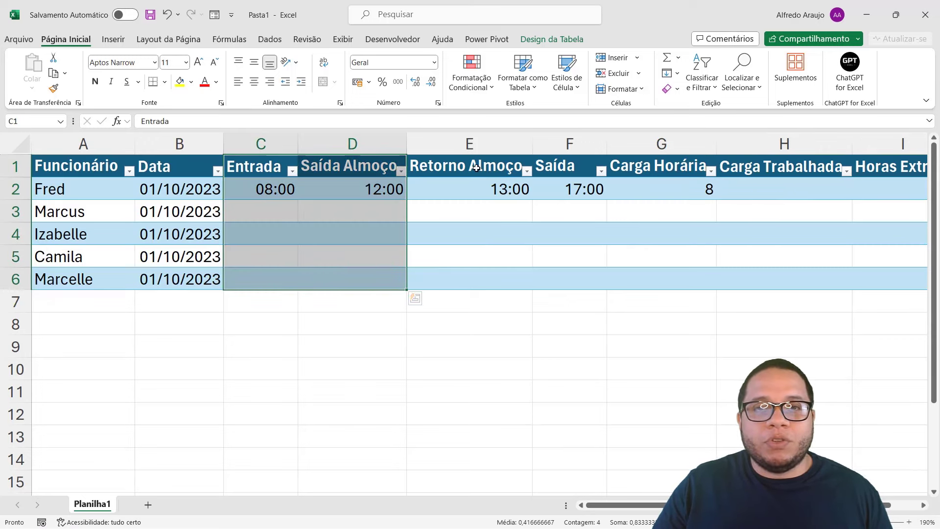
left_click_drag(465, 166, 583, 279)
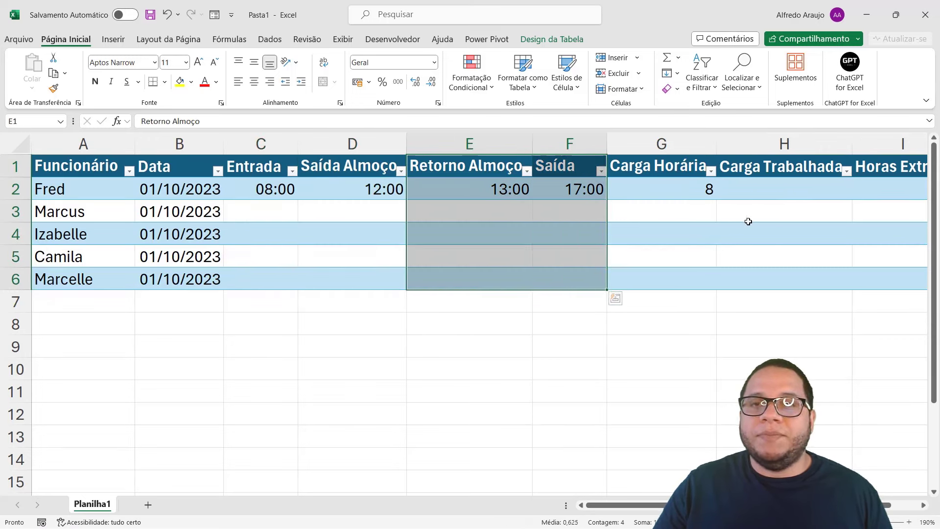
left_click(773, 186)
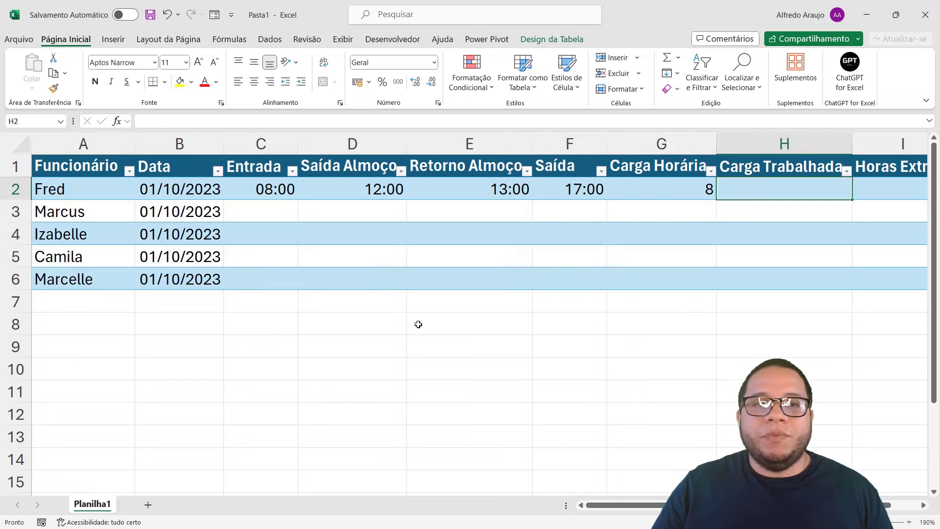
left_click(265, 193)
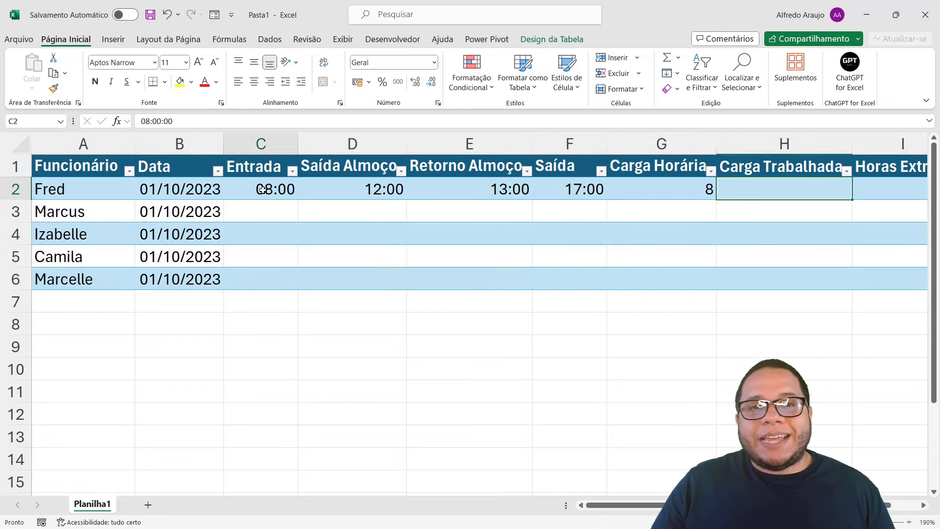
left_click(371, 194)
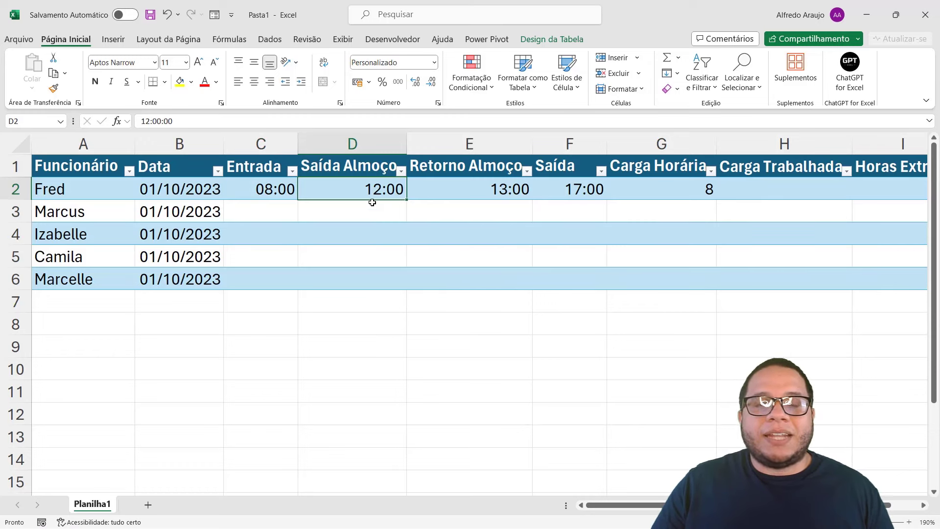
left_click(481, 193)
left_click(562, 195)
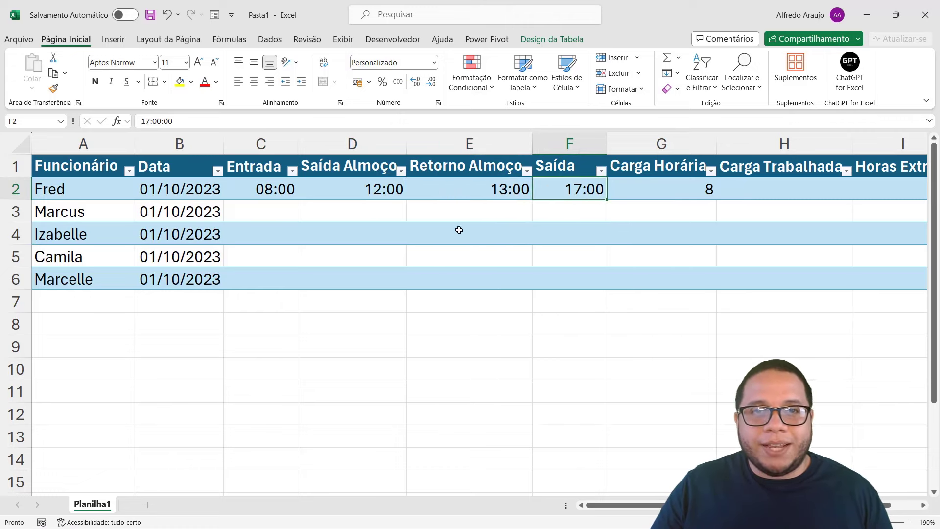
left_click(376, 194)
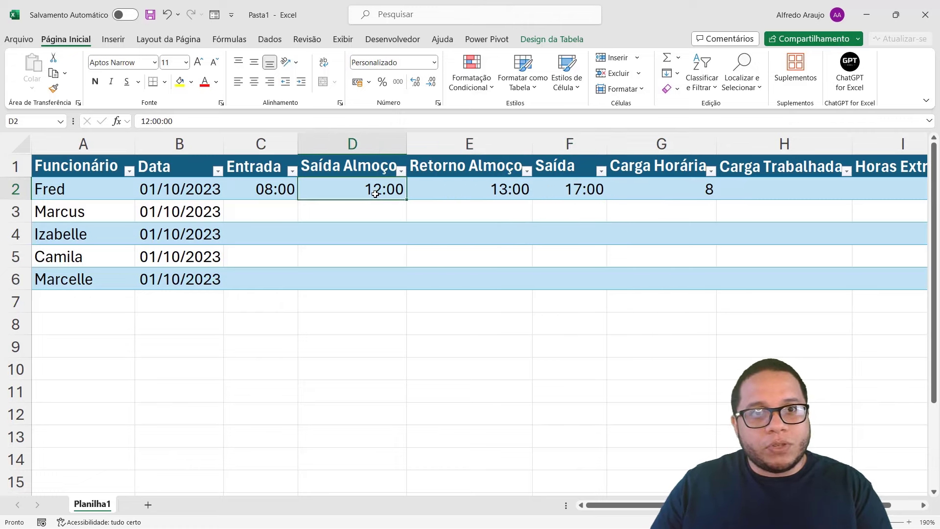
left_click(285, 187)
left_click(385, 185)
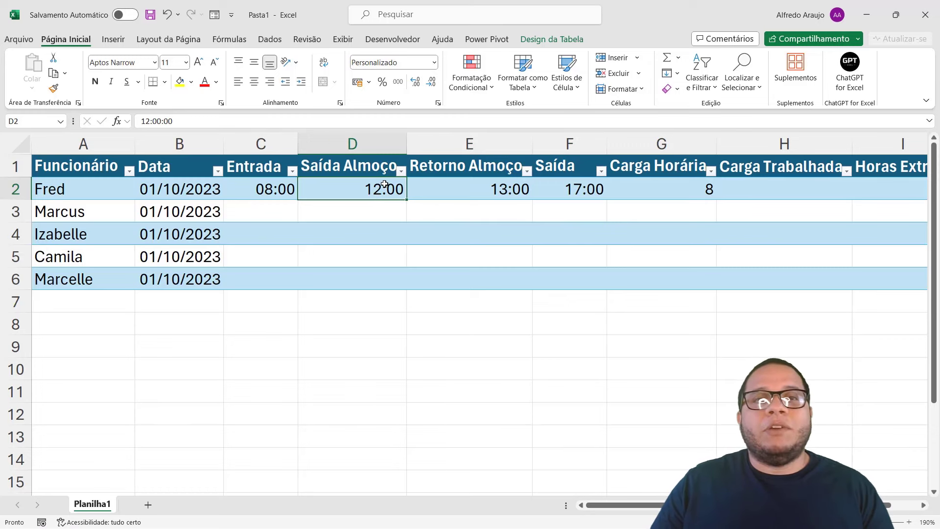
left_click(271, 190)
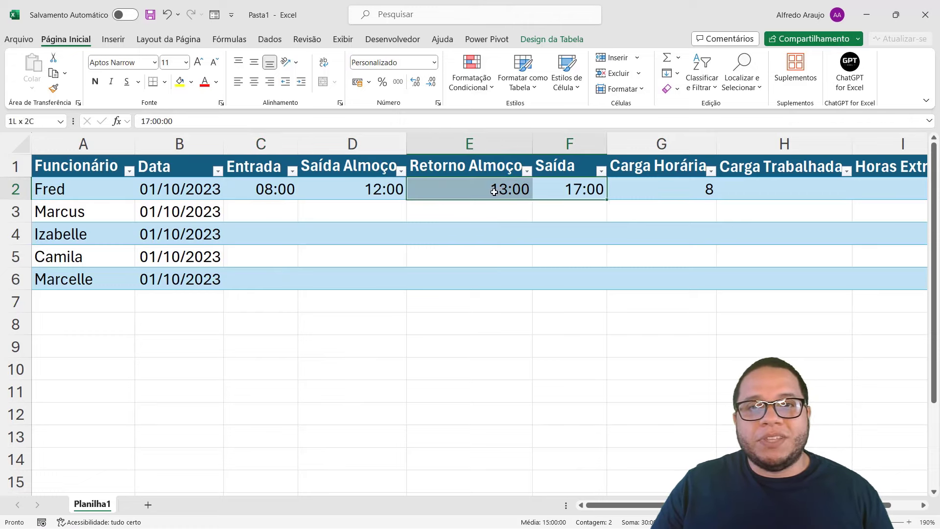
left_click_drag(570, 189, 489, 189)
left_click(777, 196)
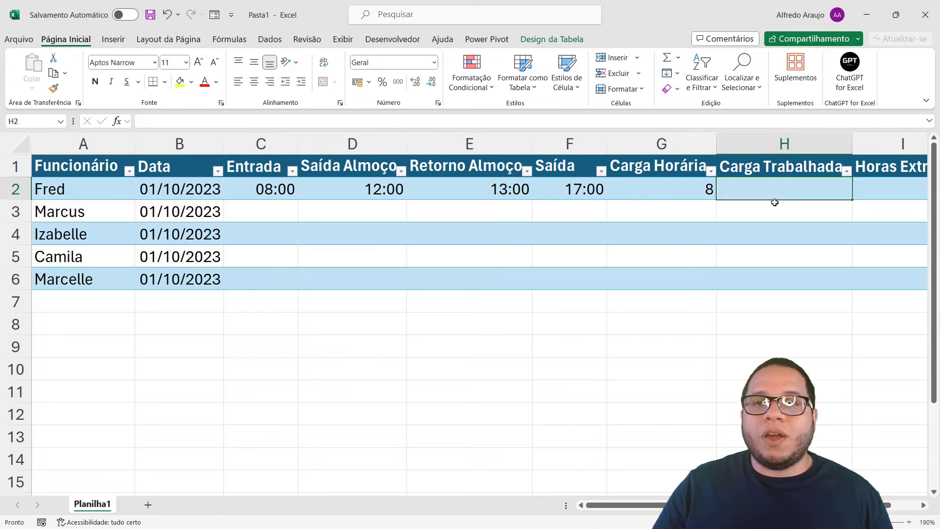
Move the Carga Trabalhada column in front of the Carga Horária column by cutting and inserting it
right_click(769, 135)
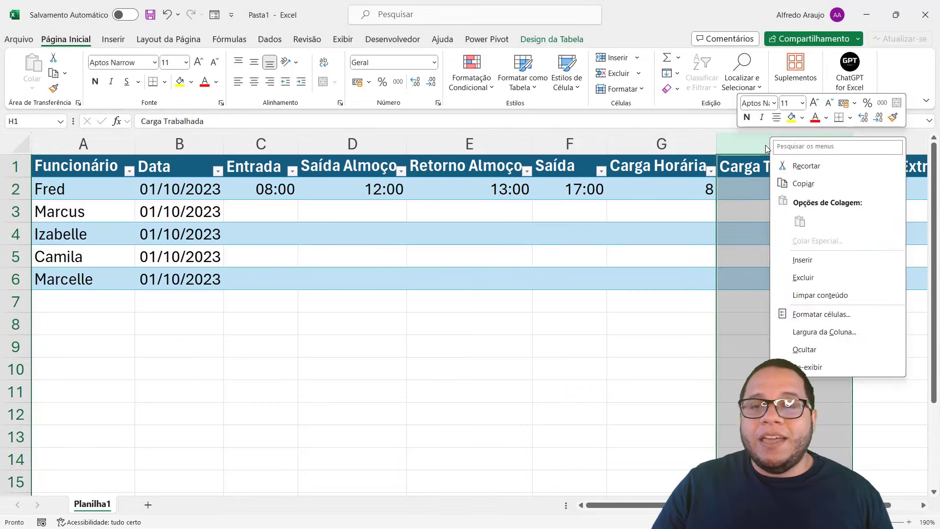
left_click(764, 143)
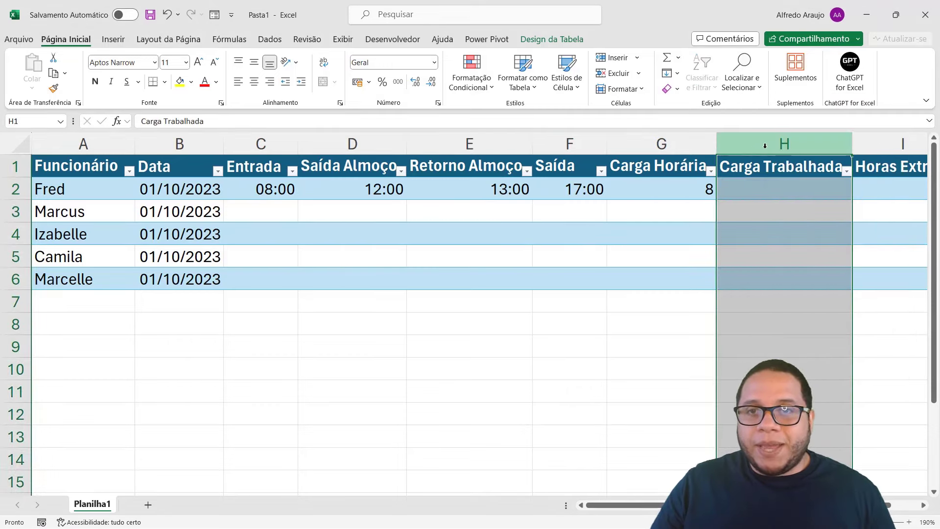
key("ctrl+x")
right_click(667, 146)
left_click(698, 274)
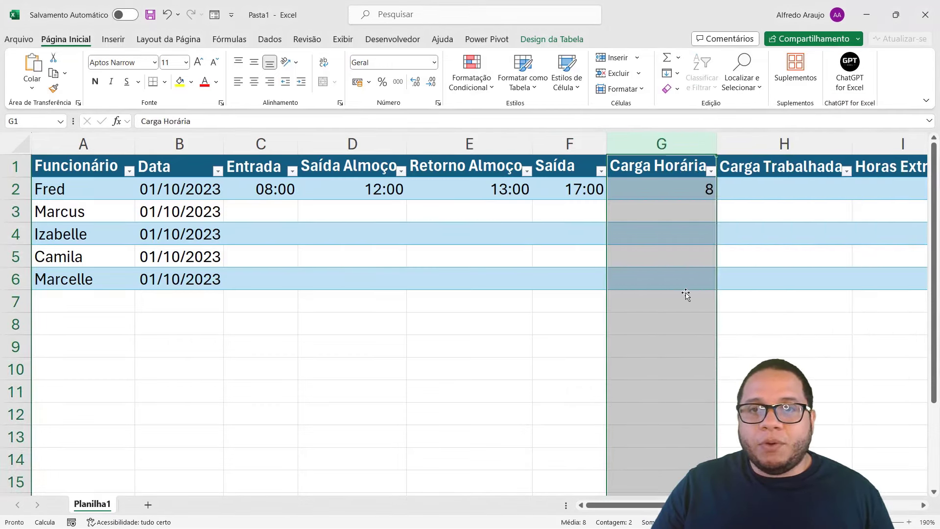
left_click(654, 249)
left_click(645, 172)
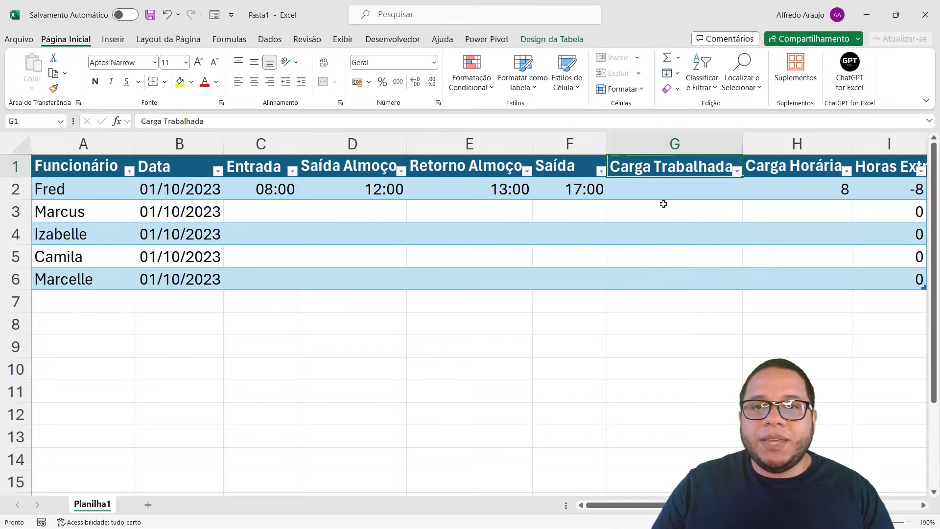
key("Down")
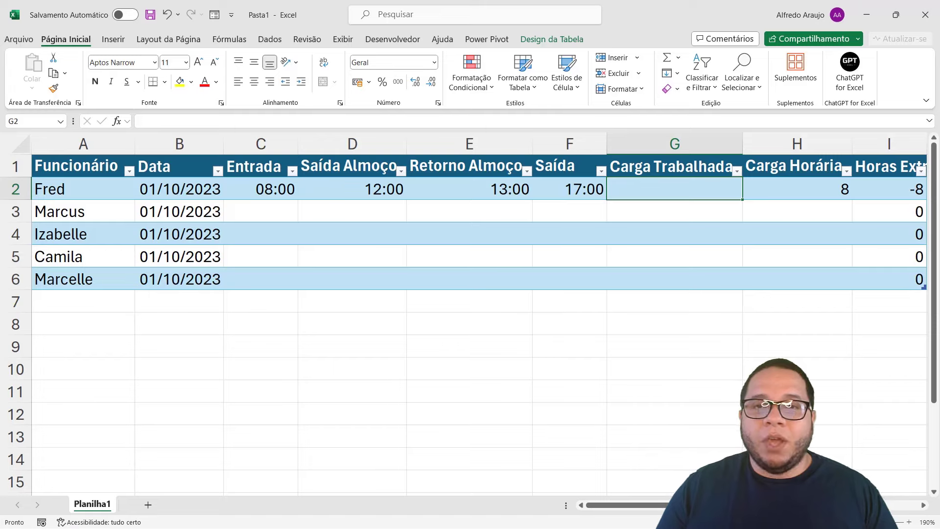
type("=")
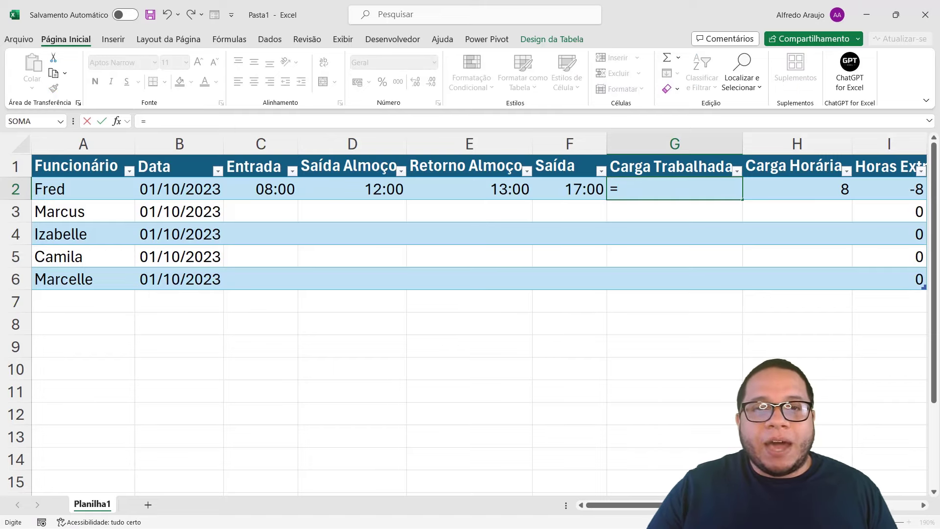
left_click(374, 187)
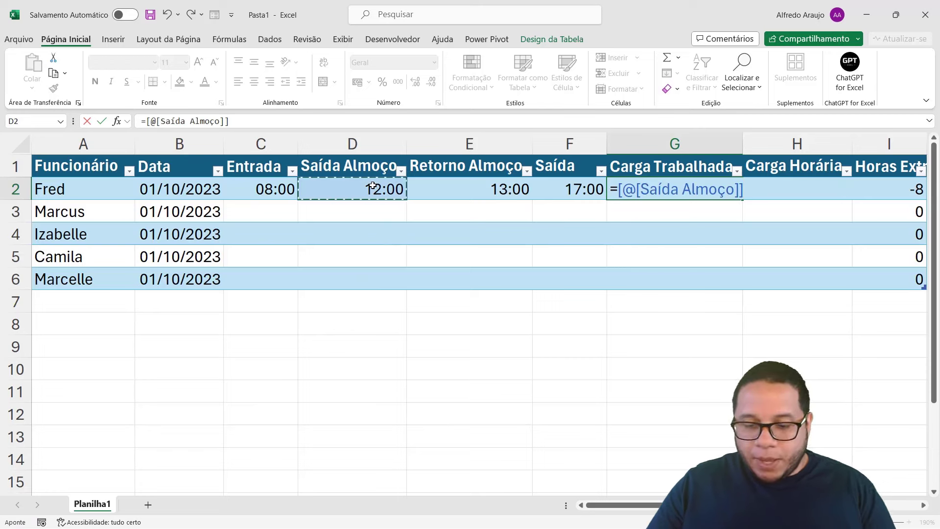
type("-")
left_click(275, 186)
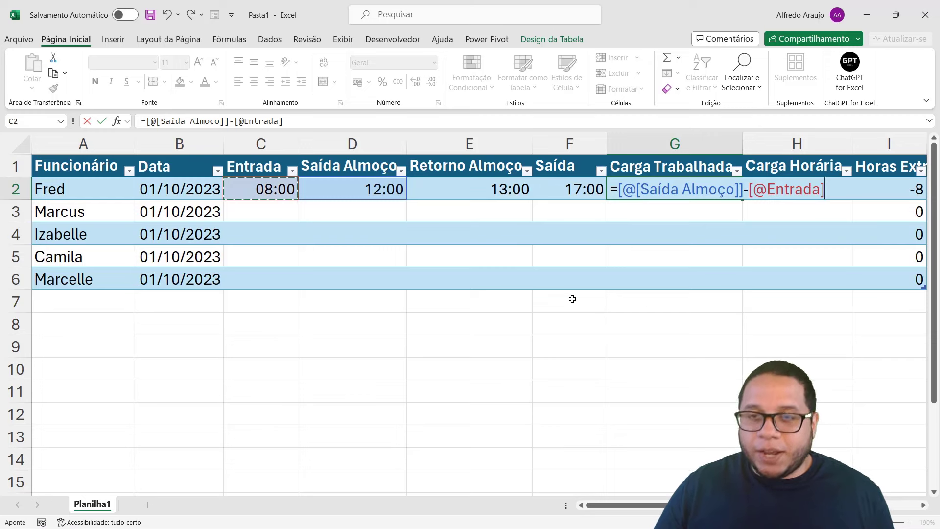
type("+")
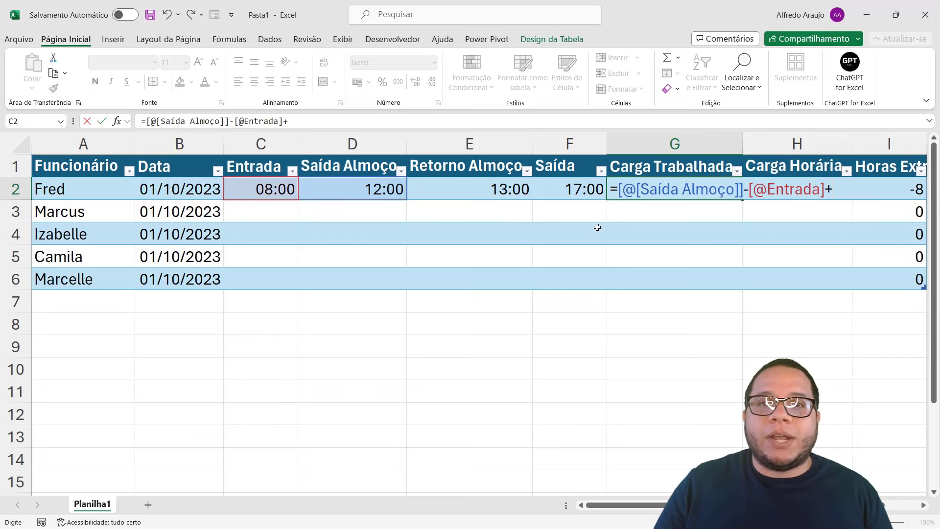
left_click(542, 179)
type("-")
left_click(506, 183)
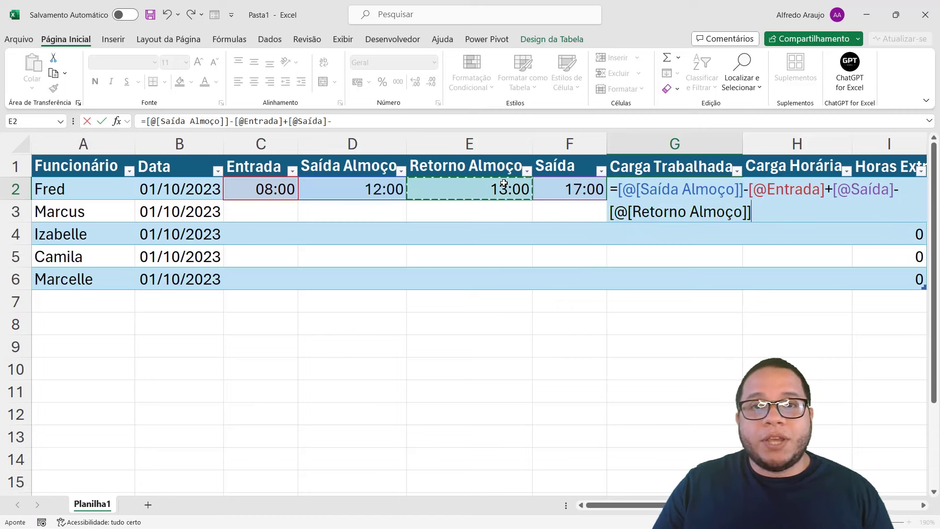
key("Return")
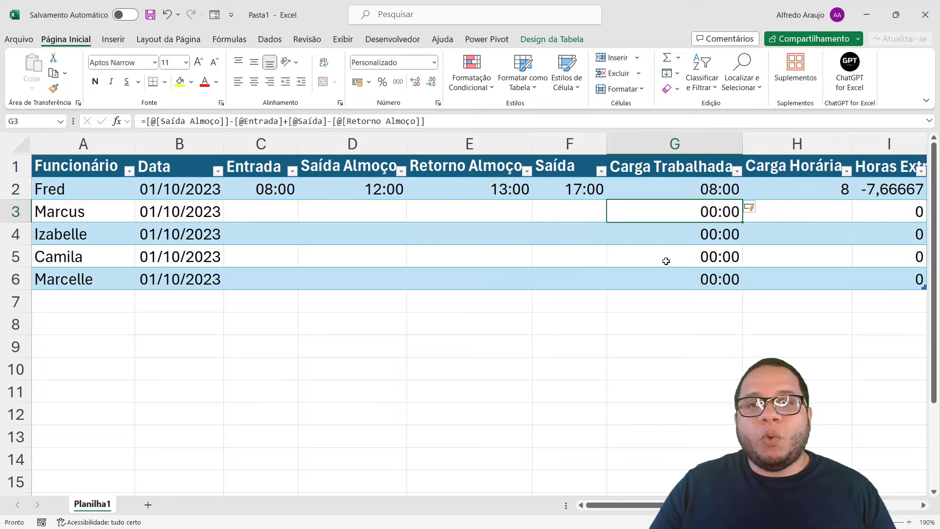
Set the first employee's Saída time in F2 to 17:30 and check the Carga Trabalhada result in G2
left_click(262, 193)
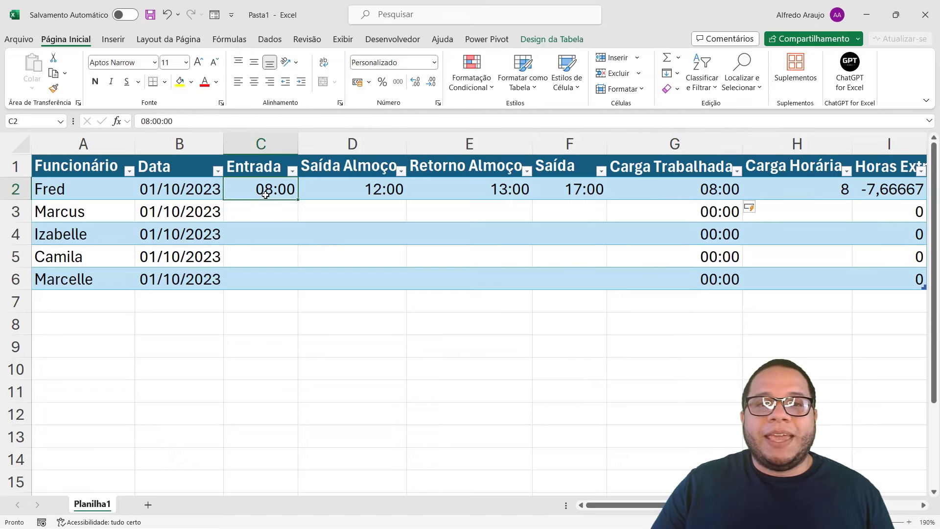
left_click(568, 188)
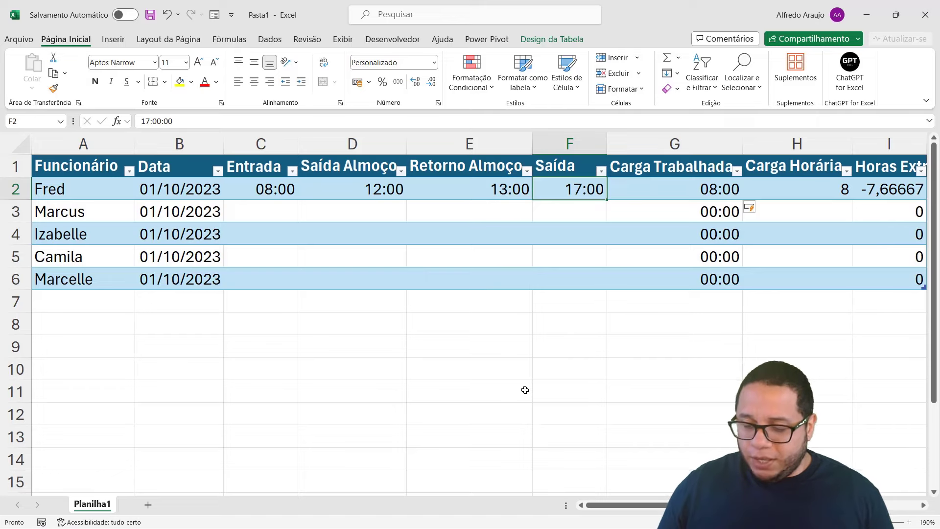
type("17:30")
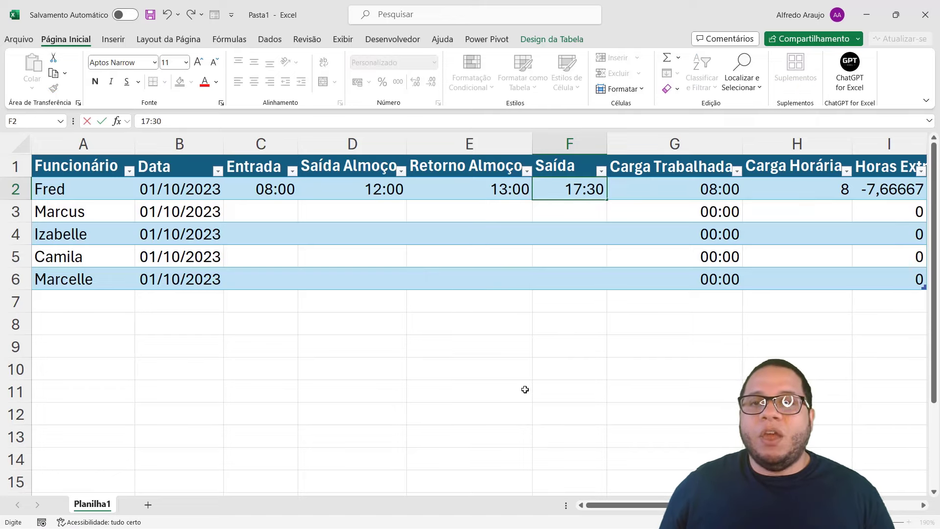
key("Return")
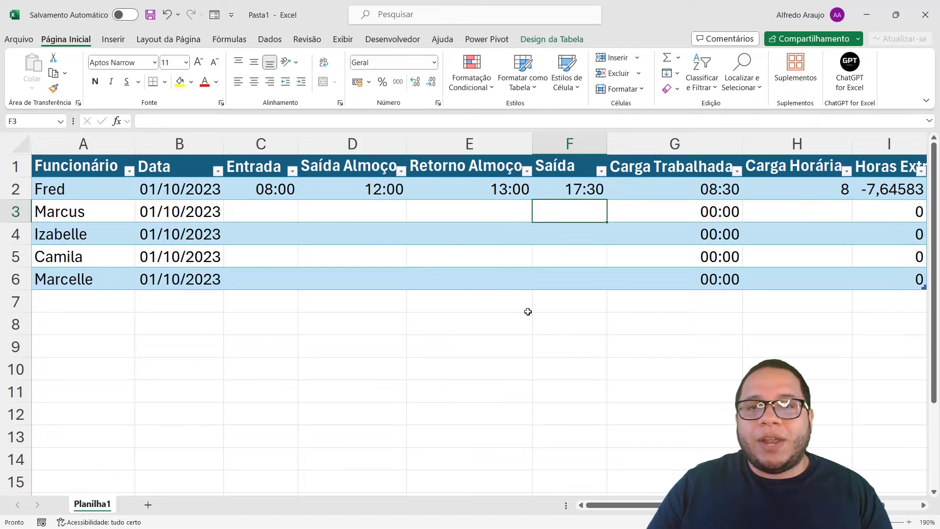
left_click(703, 198)
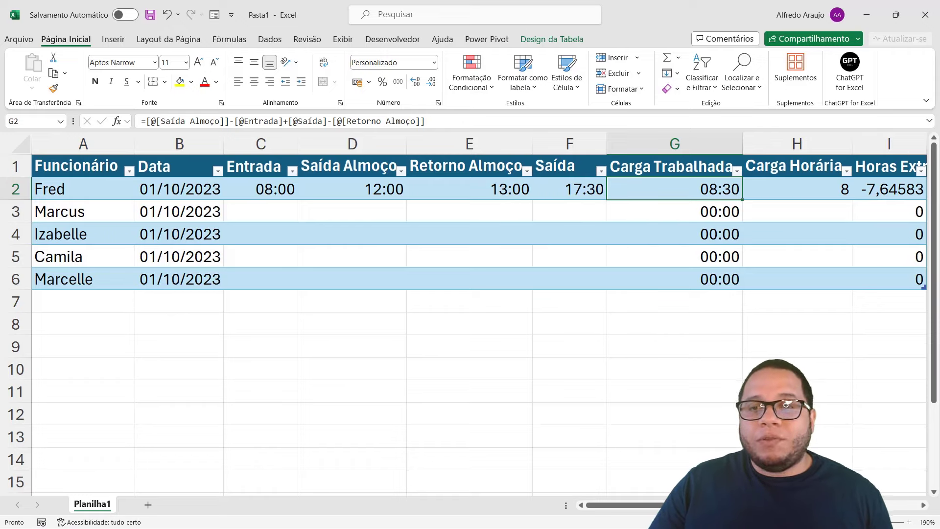
Fit the width of the Horas Extras column to its contents
left_click_drag(744, 505, 774, 504)
scroll(770, 247, "up", 1)
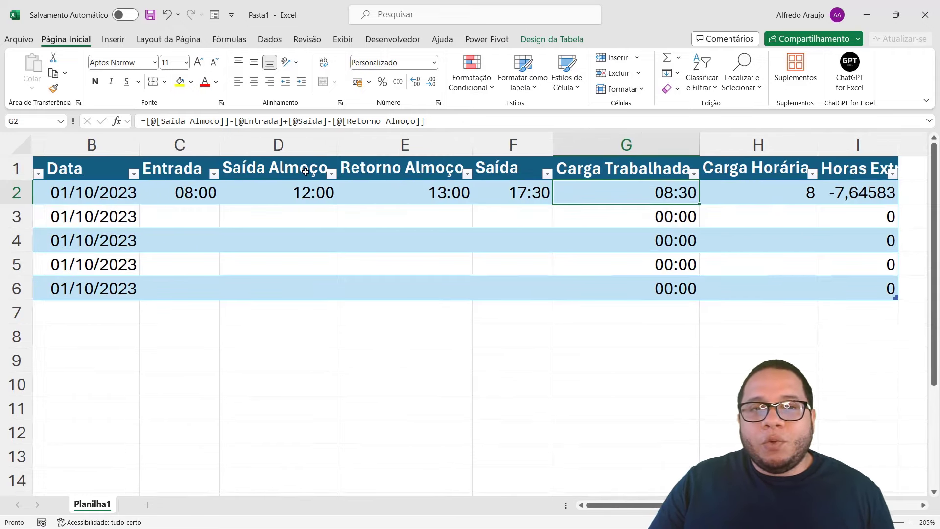
left_click_drag(202, 191, 631, 289)
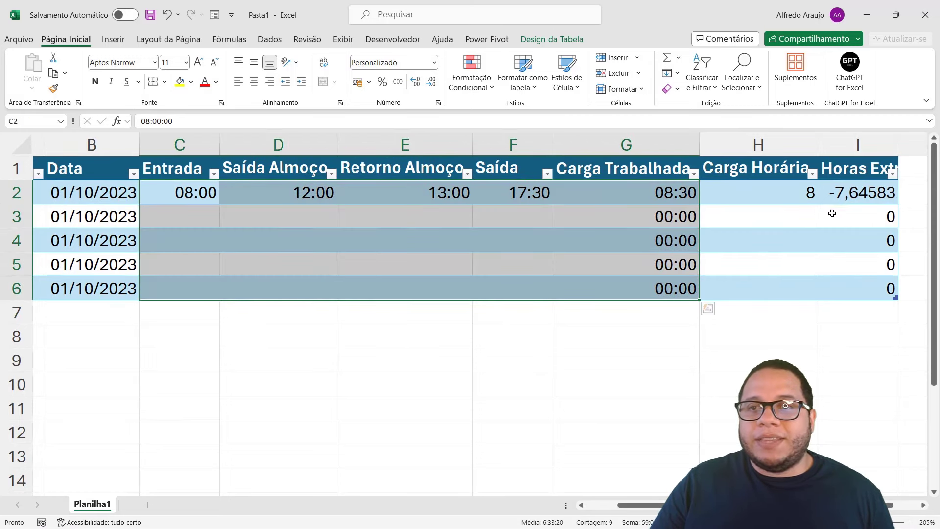
left_click(854, 194)
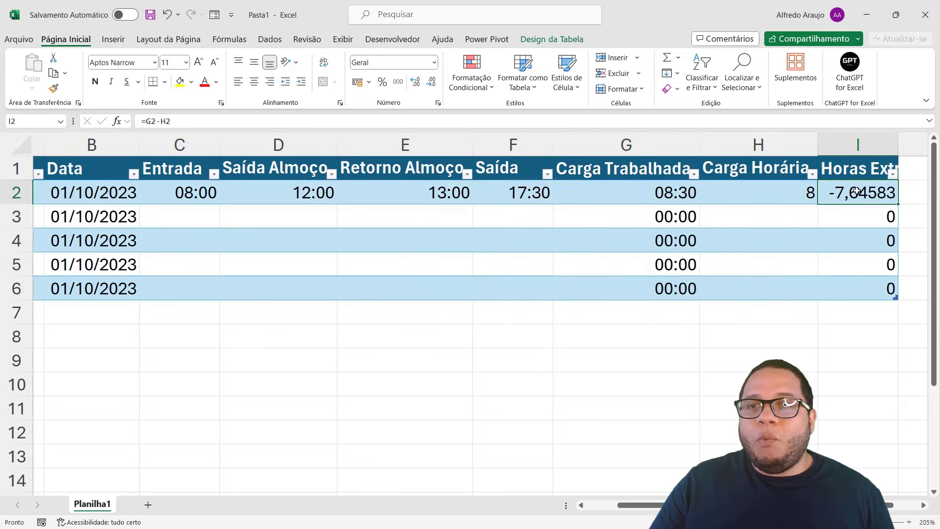
left_click_drag(896, 134, 896, 133)
double_click(897, 134)
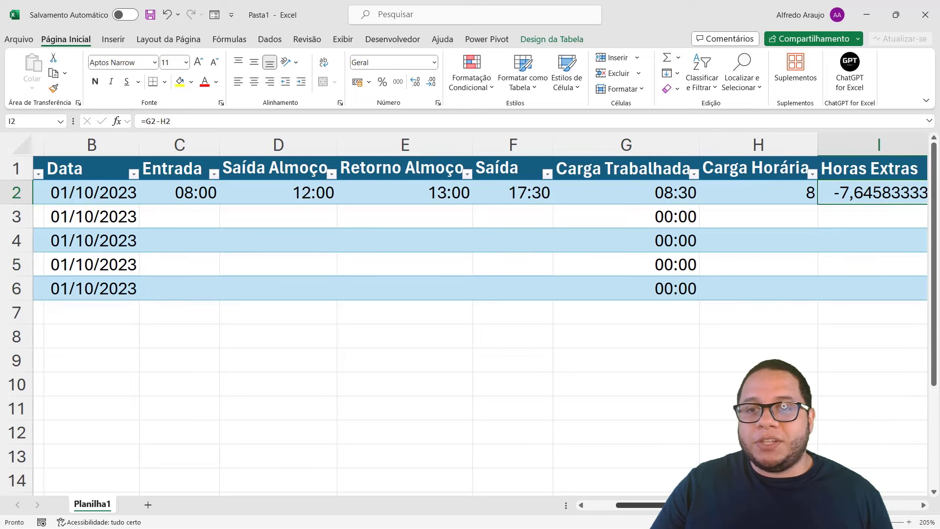
left_click_drag(783, 504, 812, 505)
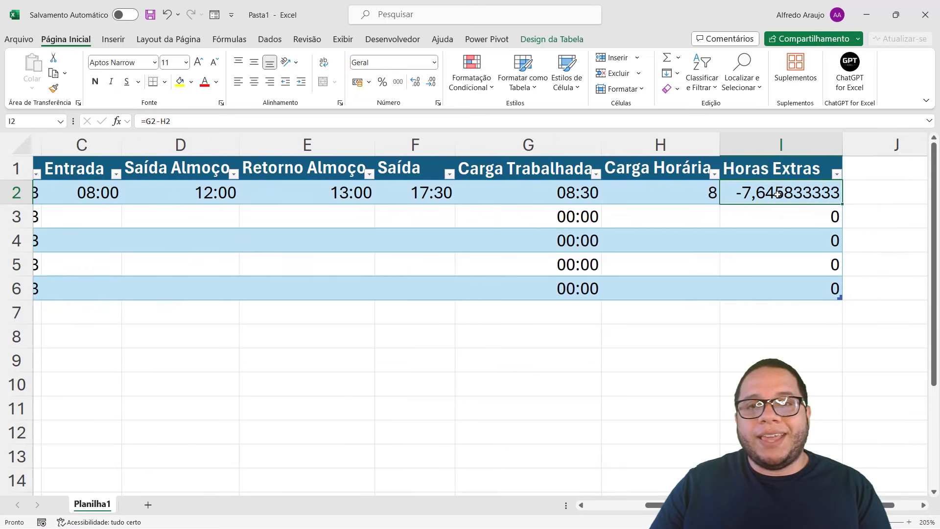
Compare the Carga Trabalhada values in G2:G6 with the Carga Horária value in H2 that feed the Horas Extras calculation
left_click_drag(778, 194, 782, 288)
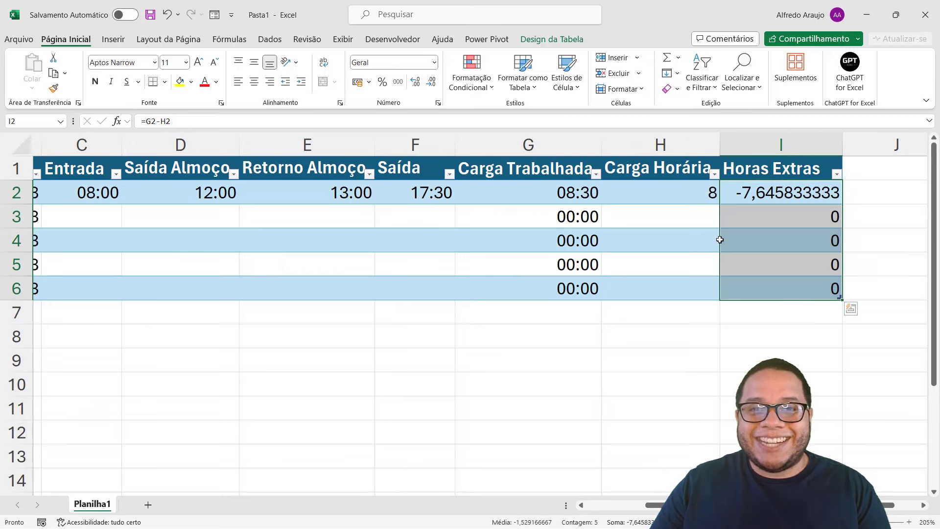
left_click(562, 194)
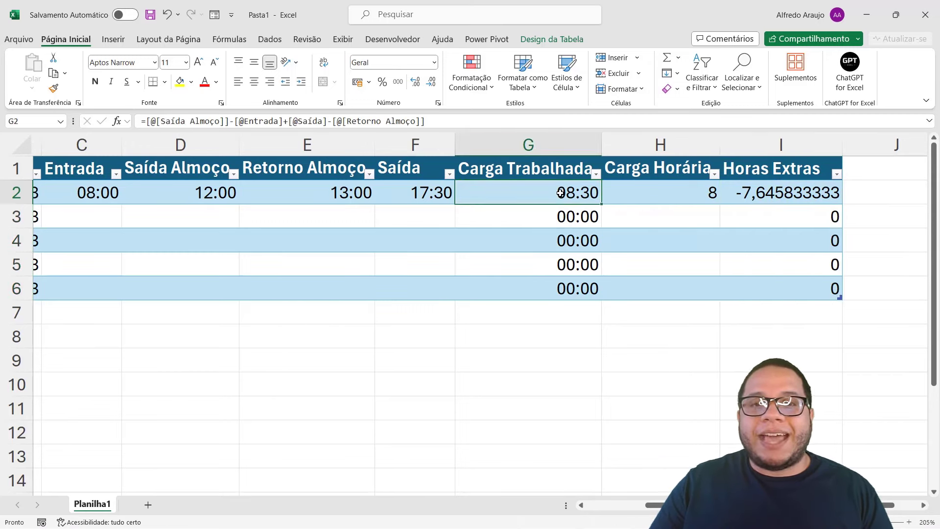
left_click(683, 191)
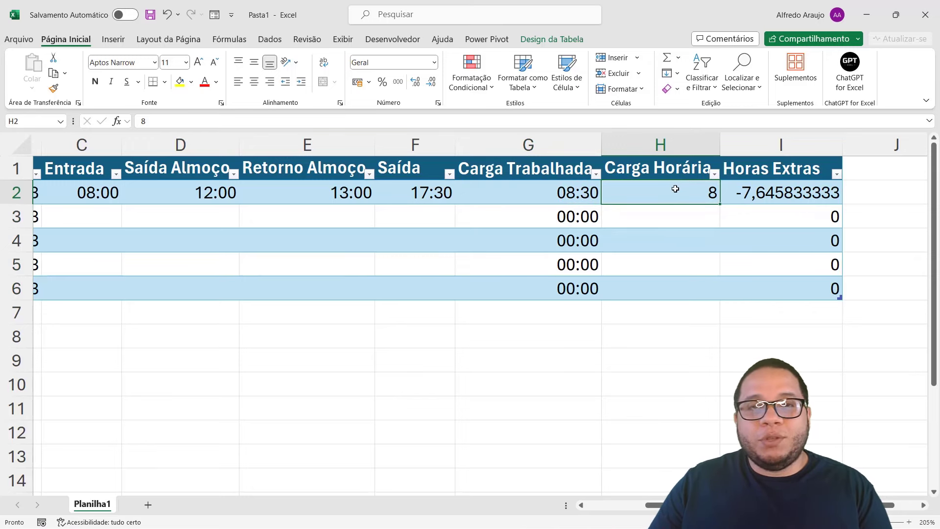
left_click_drag(567, 195, 554, 281)
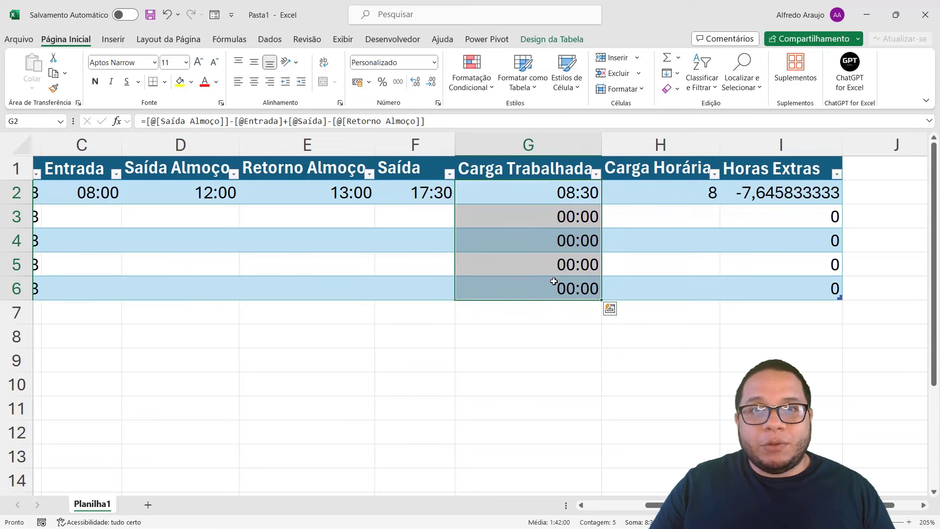
left_click(692, 193)
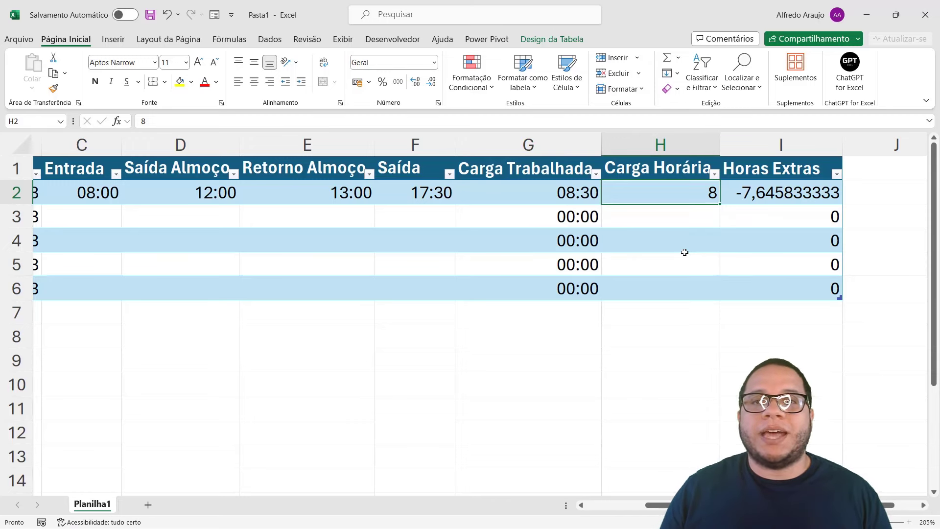
left_click(571, 194)
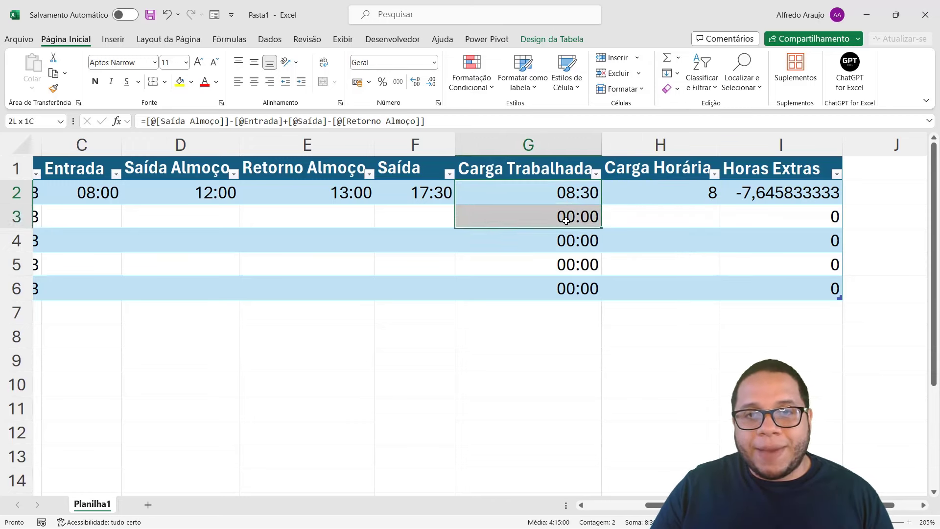
left_click(669, 196)
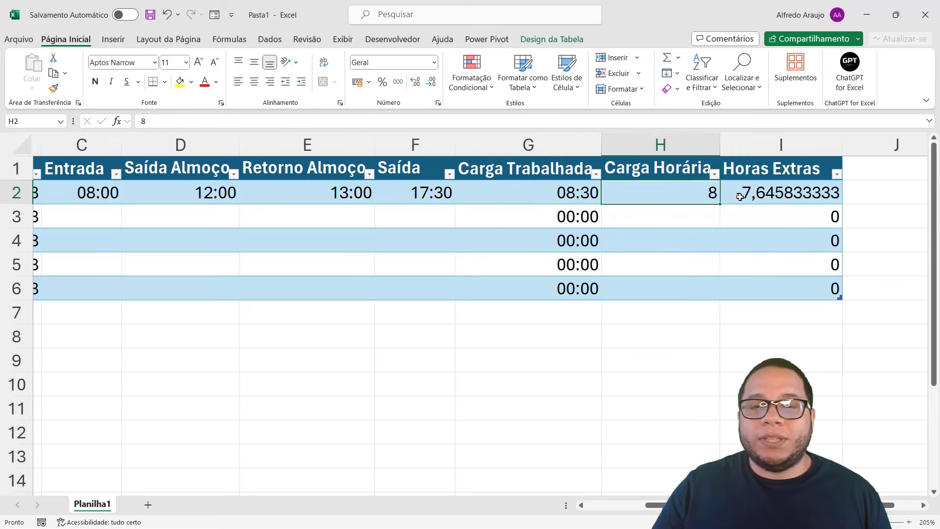
left_click(559, 192)
left_click_drag(555, 212, 545, 279)
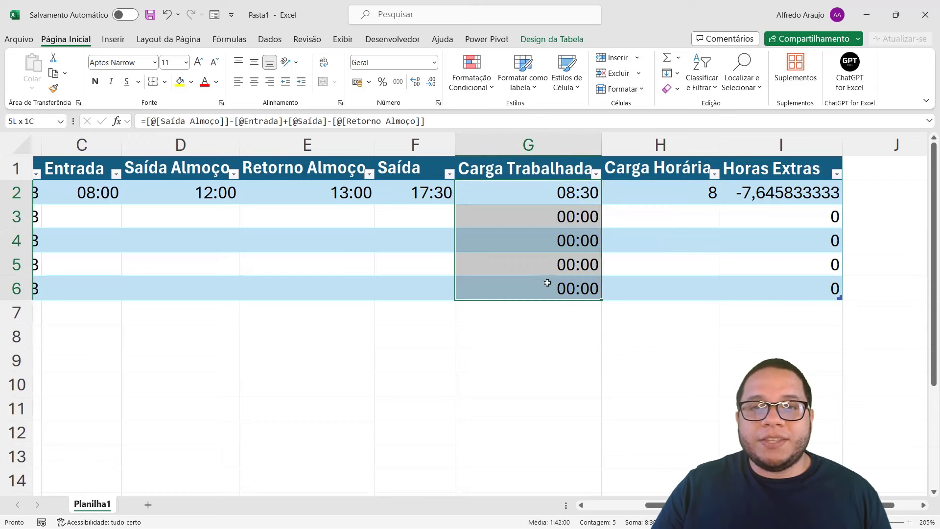
Set the Carga Horária in H2 to 08:00
mouse_move(680, 195)
left_mouse_down()
mouse_move(674, 296)
mouse_move(687, 186)
left_mouse_up()
left_click(686, 191)
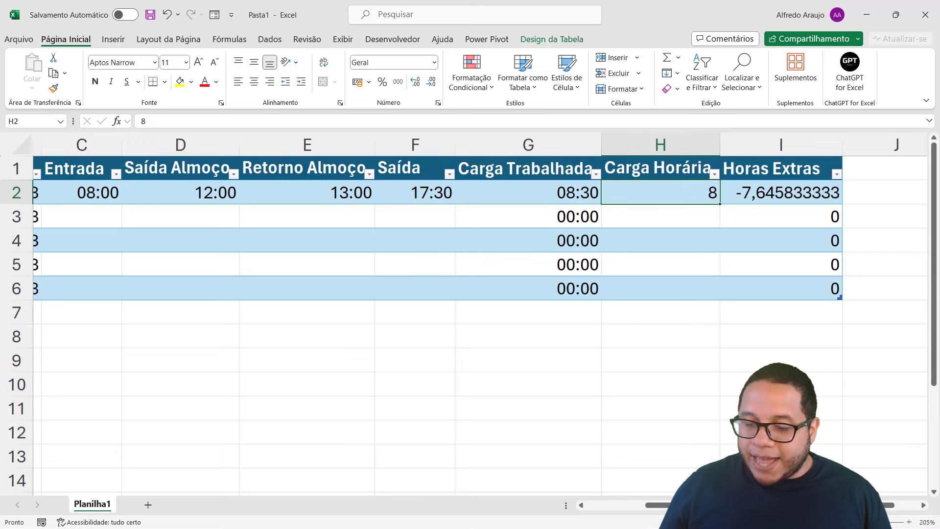
type("08:00")
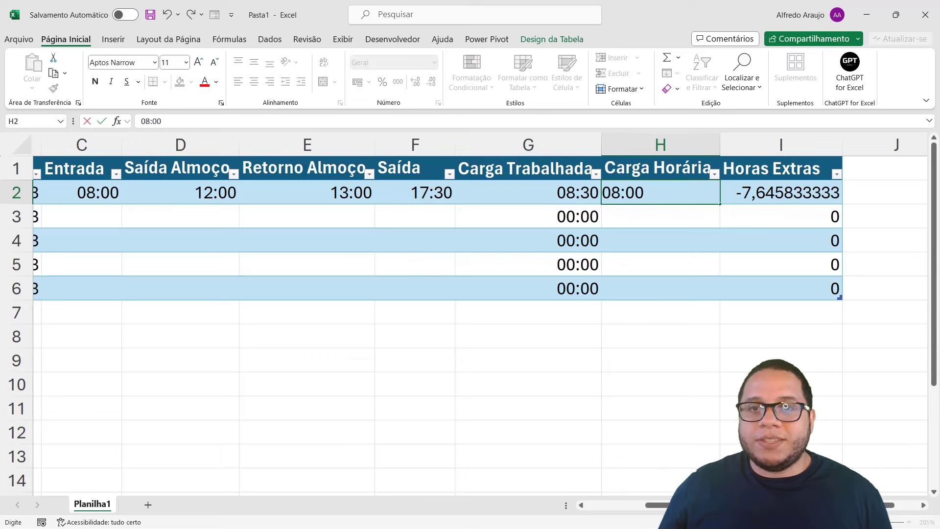
key("Return")
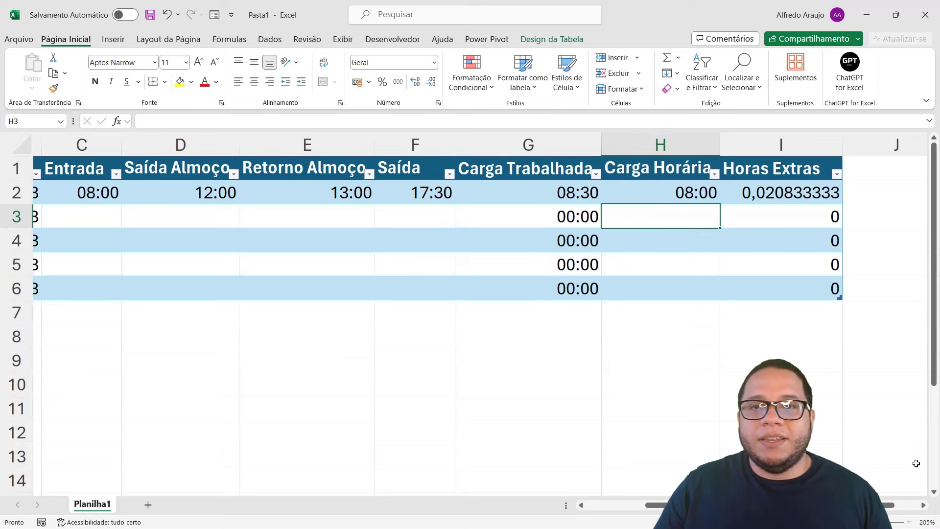
Format the Horas Extras cells I2:I6 as Hora and clear their contents
left_click(779, 201)
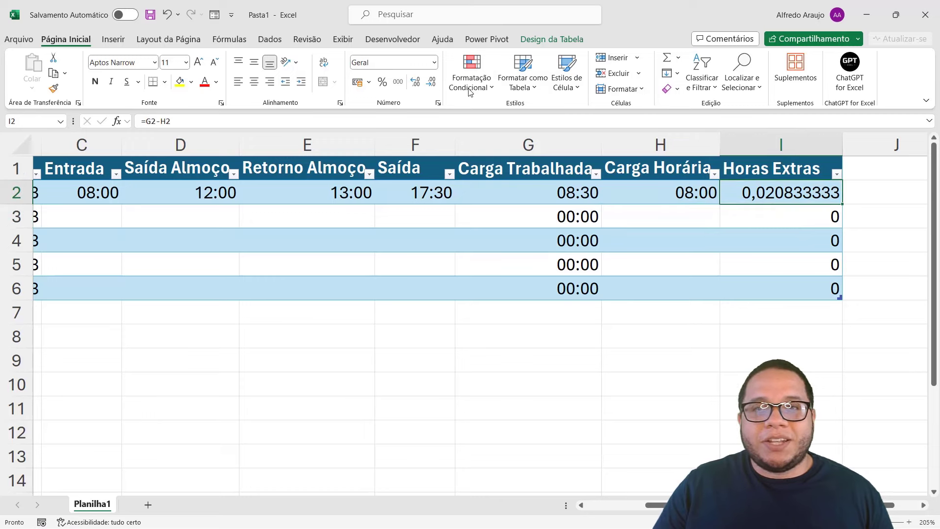
key("shift+Down")
key("shift+Down")
key("shift+Down")
key("shift+Down")
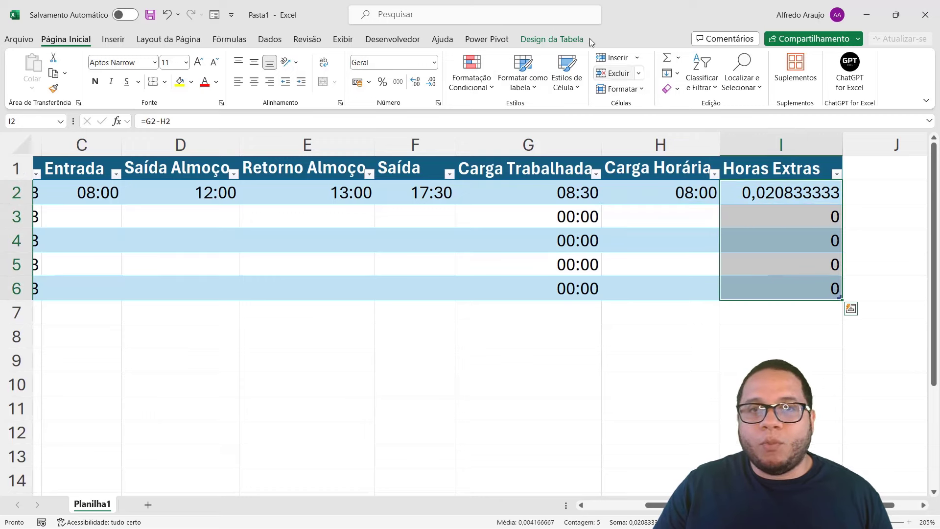
left_click(434, 63)
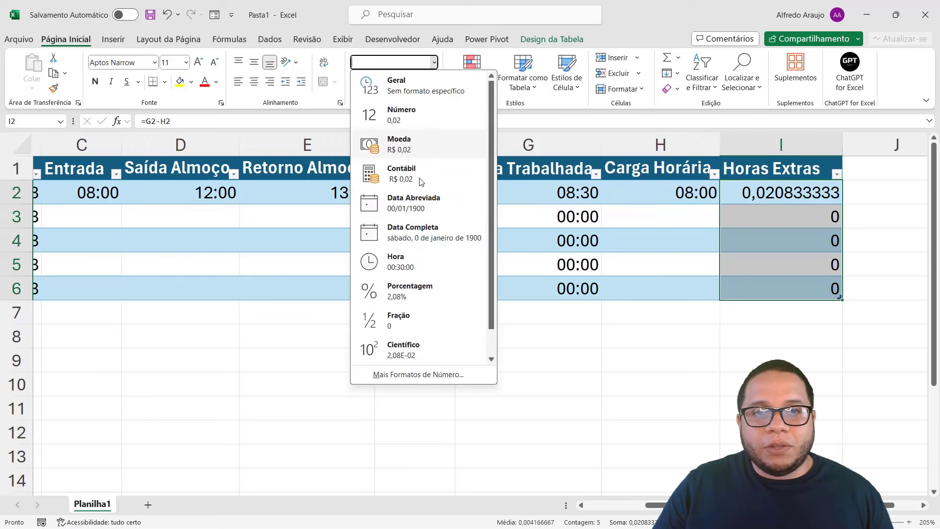
left_click(416, 262)
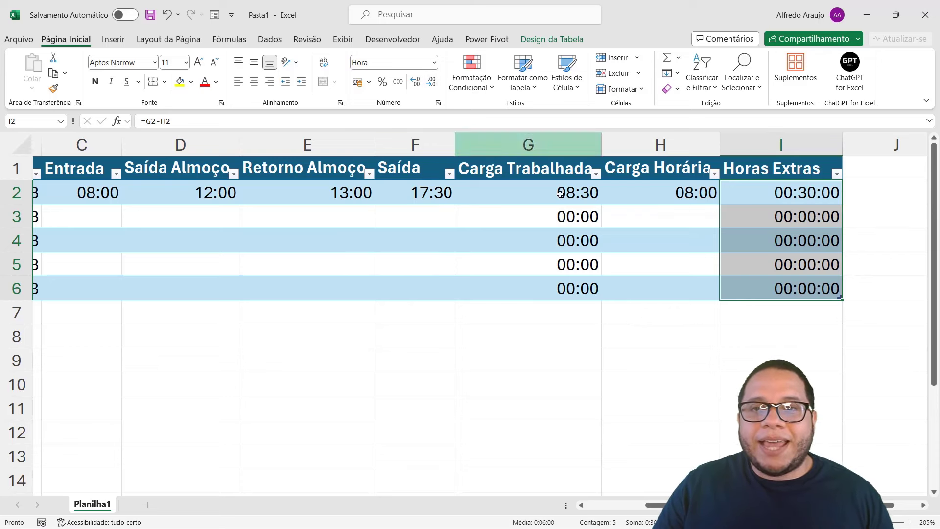
key("Delete")
left_click(713, 239)
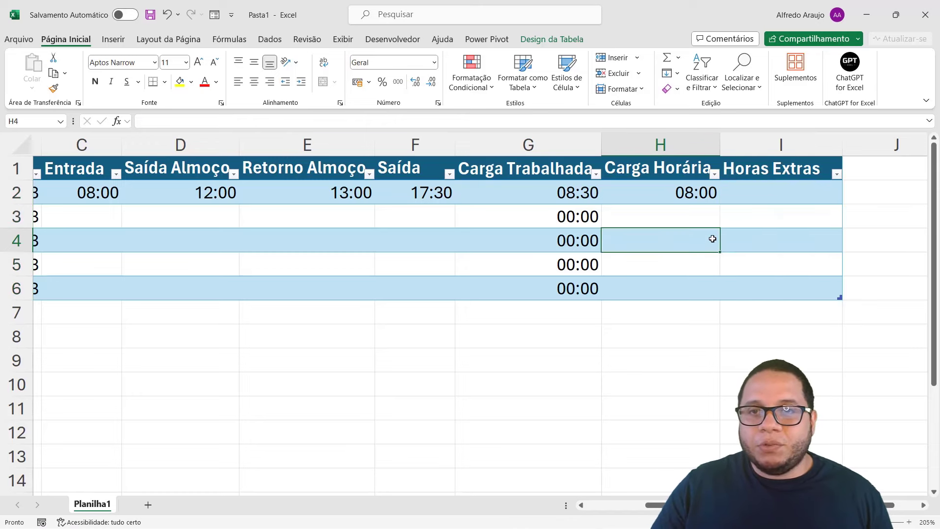
left_click(737, 176)
left_click(741, 186)
type("=")
key("Left")
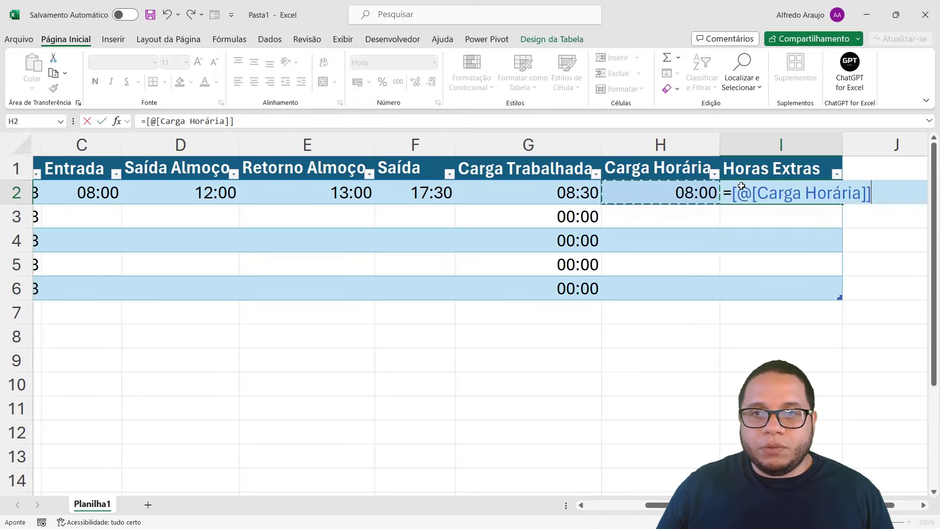
key("Escape")
Copy the Carga Horária cell H2 into the Horas Extras cell I2
key("Left")
key("ctrl+c")
key("Right")
key("ctrl+v")
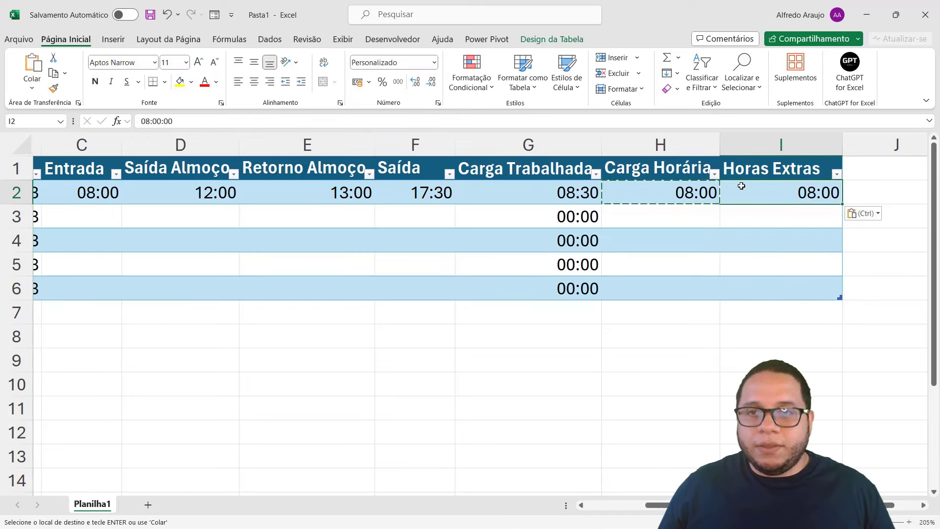
key("Escape")
type("=")
key("Down")
key("Up")
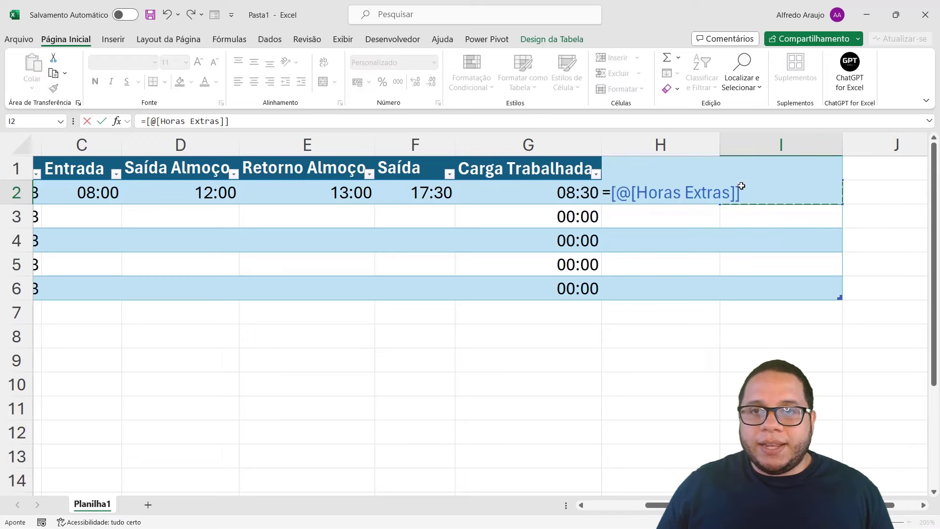
key("Escape")
Calculate the overtime in I2 with the formula =[@[Carga Trabalhada]]-[@[Carga Horária]]
type("=")
key("Left")
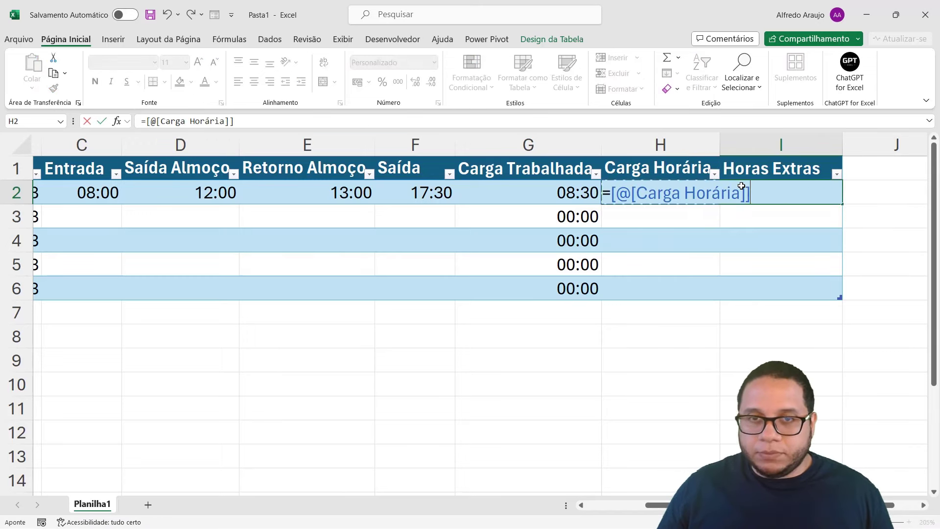
key("Left")
type("-")
key("Left")
key("Return")
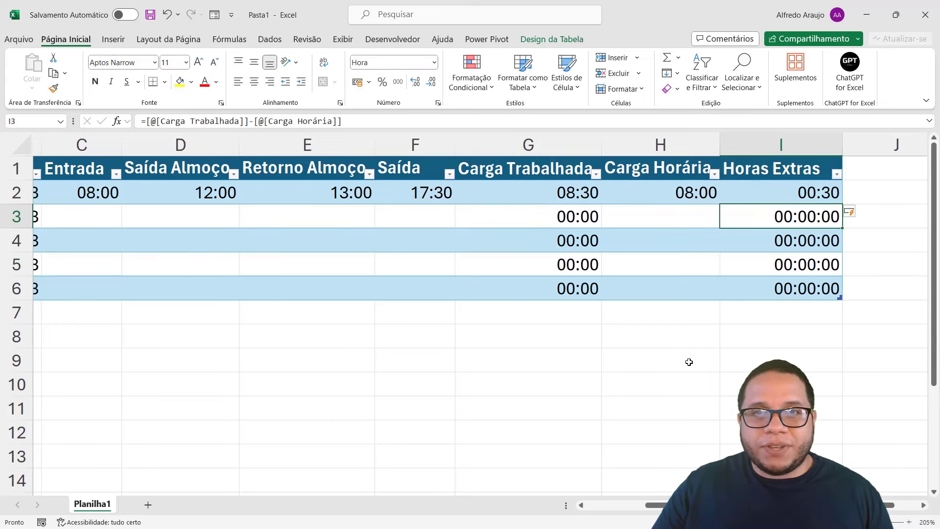
Fill row 3 with Entrada 09:00, Saída Almoço 13:00, Retorno Almoço 14:00 and Saída 18:00
scroll(342, 287, "left", 3)
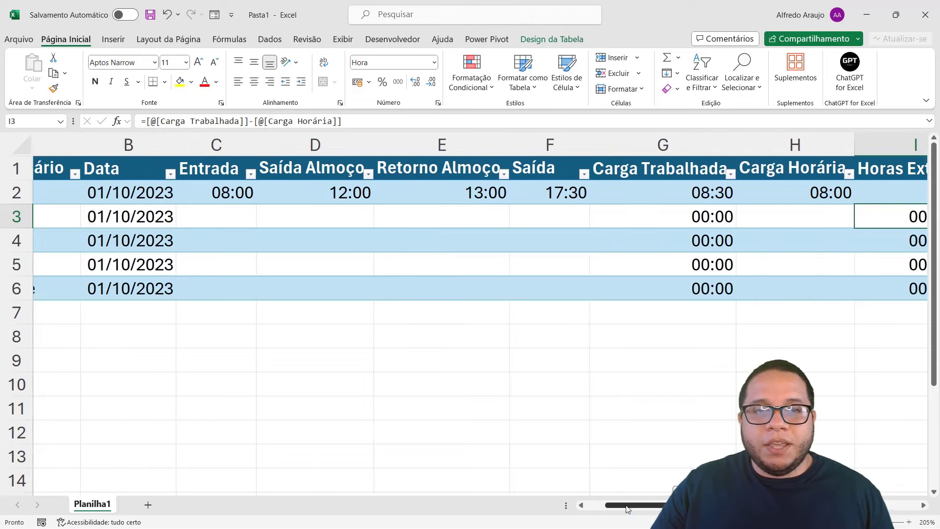
left_click(279, 210)
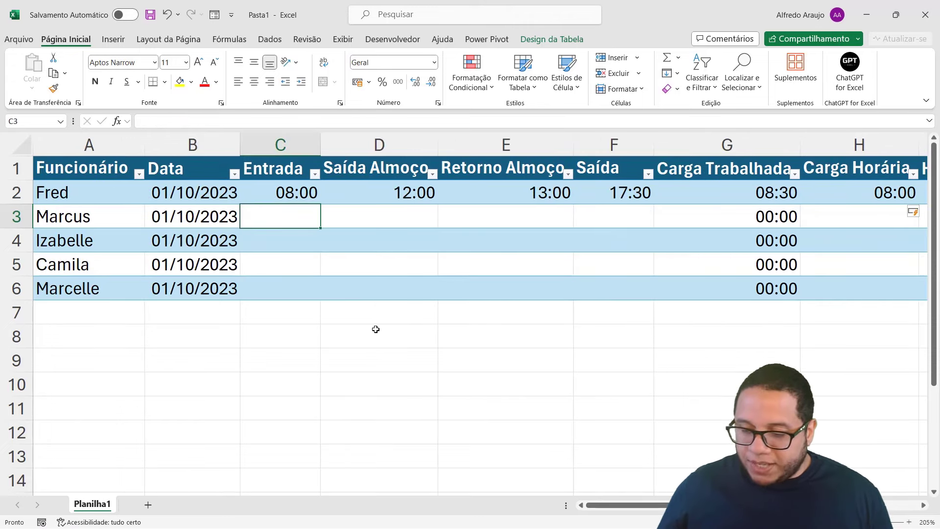
type("09:00")
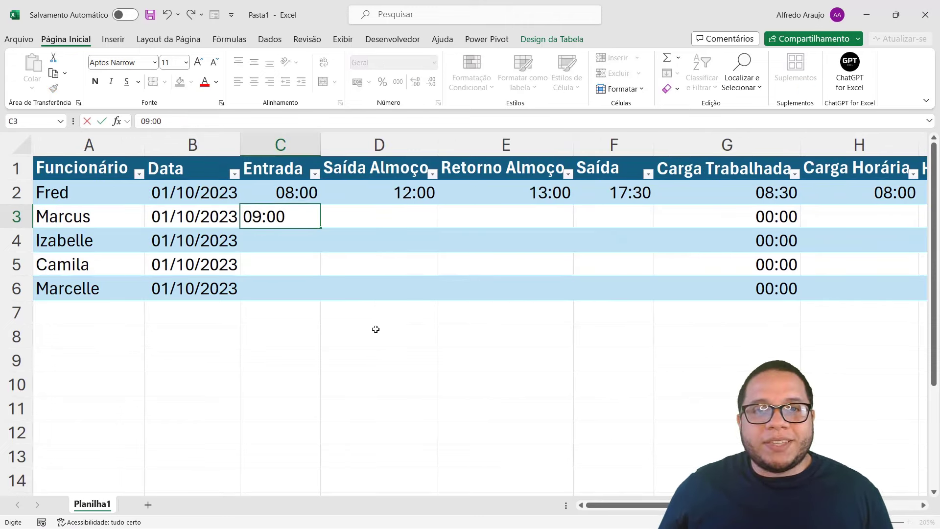
key("Tab")
type("13:00")
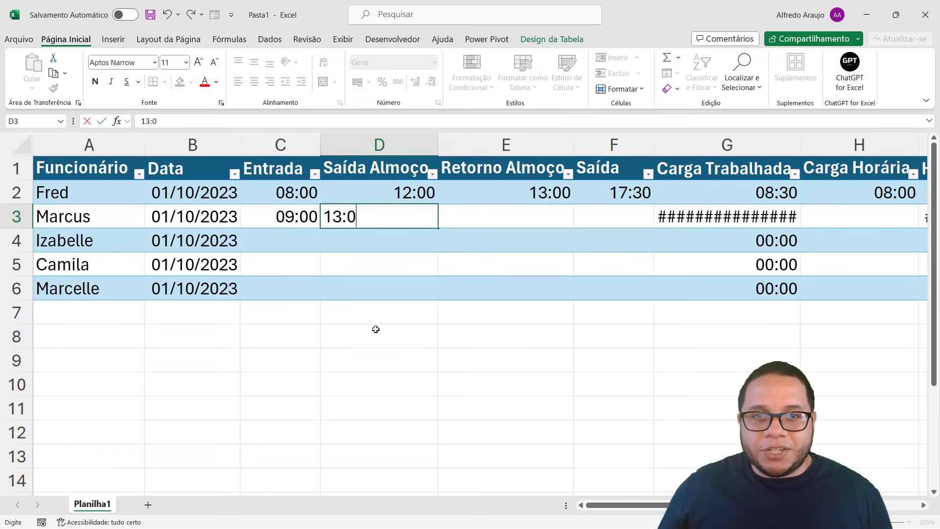
key("Tab")
type("14")
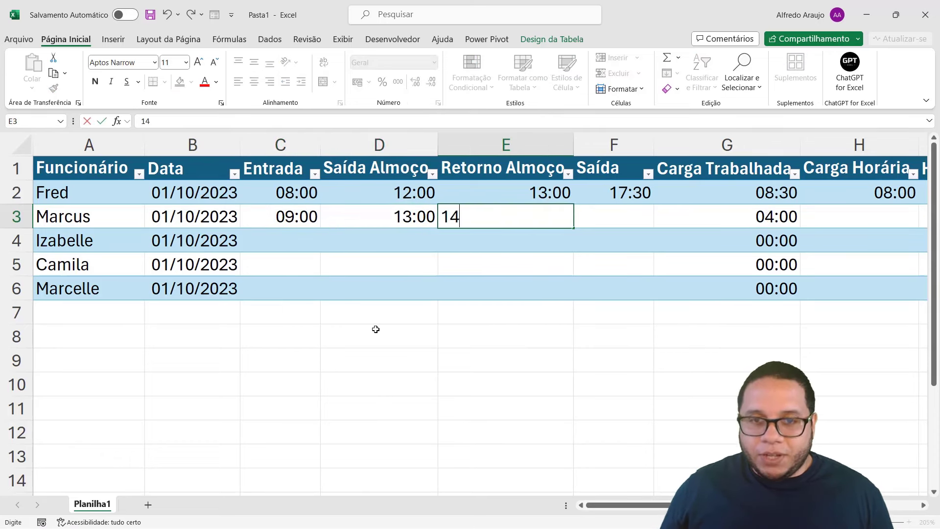
type(":00")
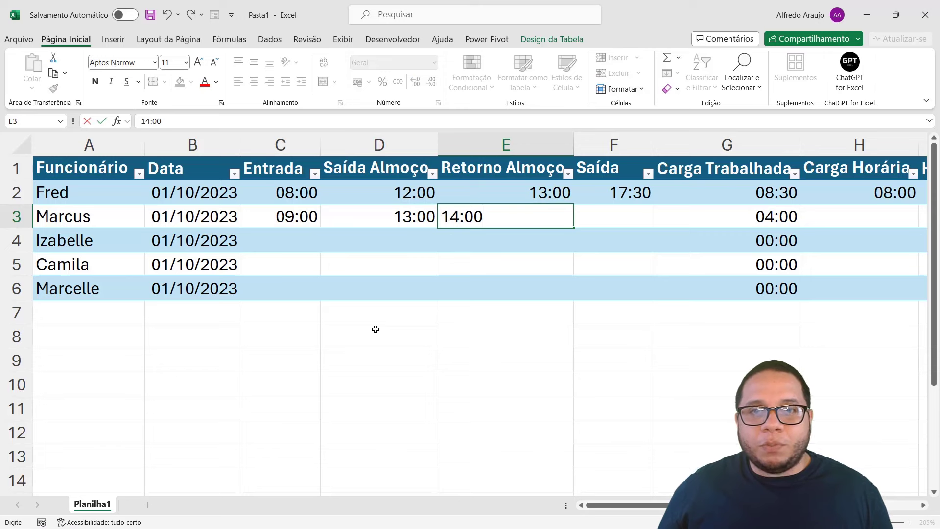
key("Tab")
type("18")
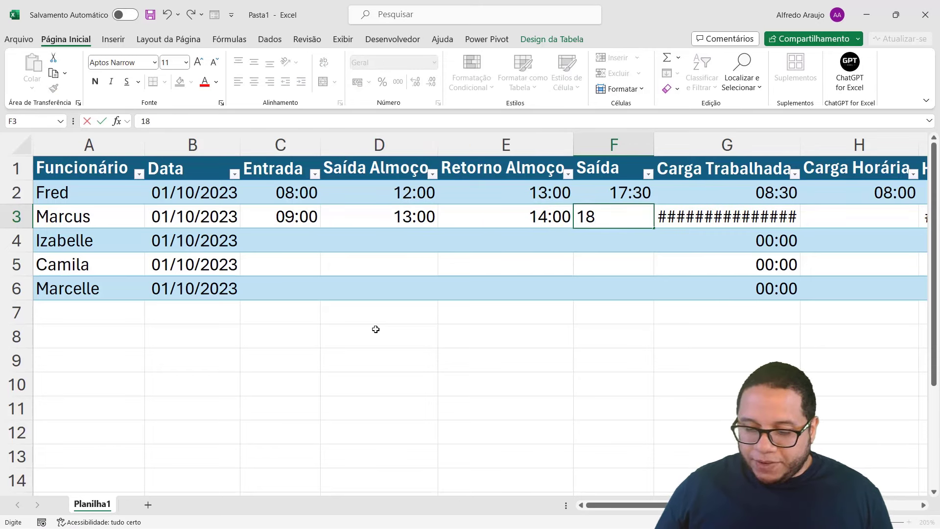
type(":00")
key("Return")
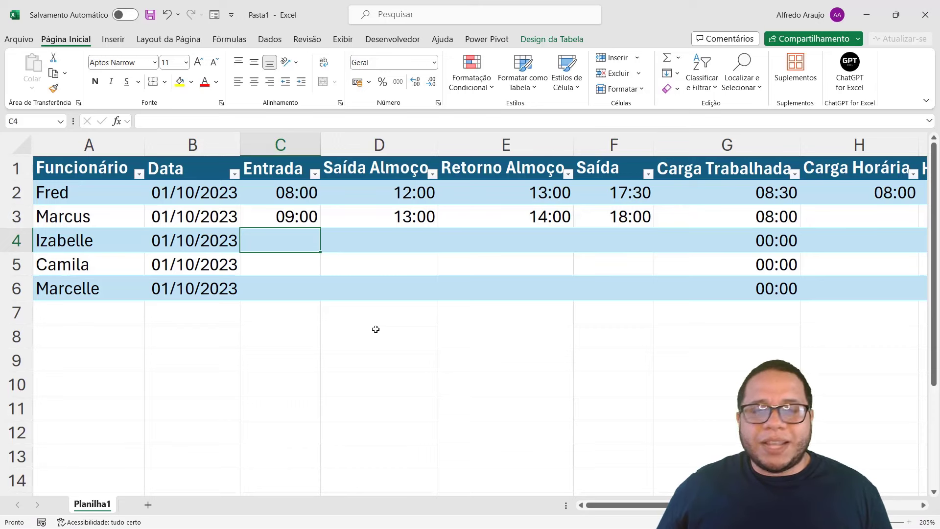
Enter the Entrada times 08:30, 09:30 and 10:00 in C4:C6
type("08:30")
key("Return")
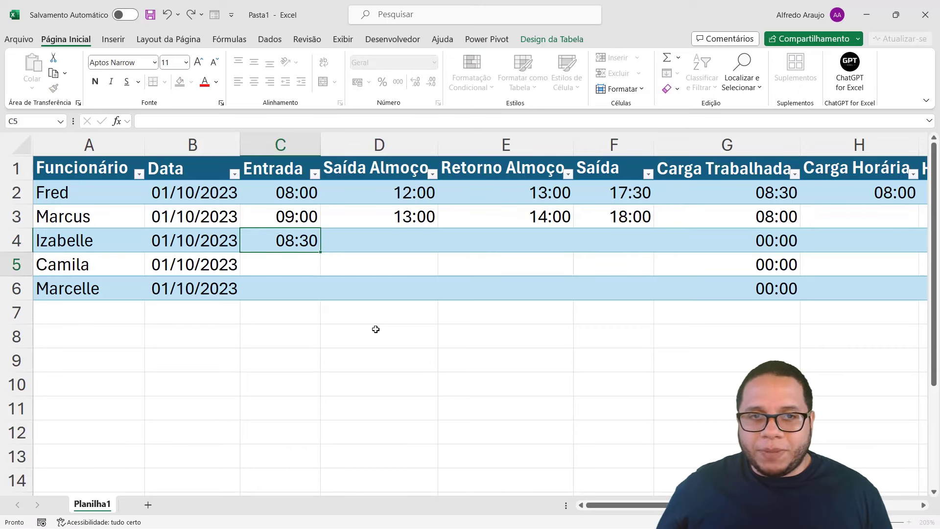
type("09:30")
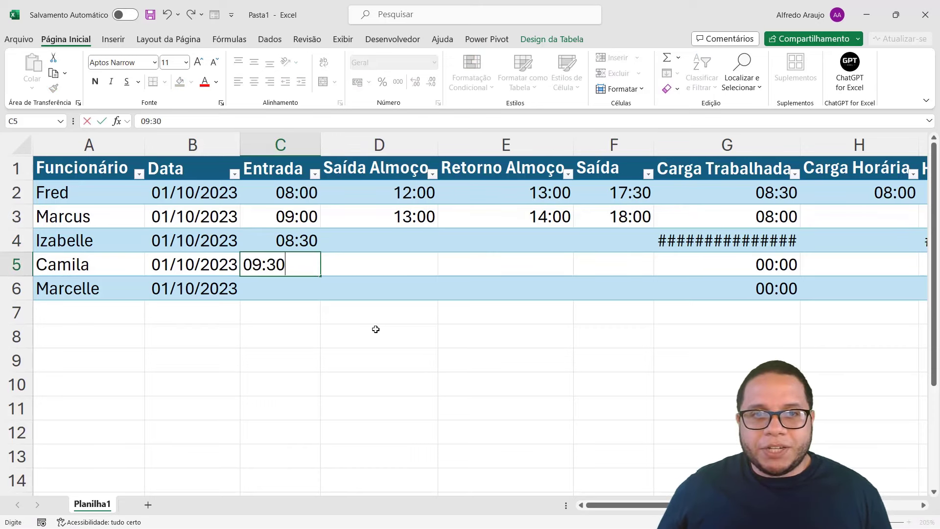
key("Return")
type("10")
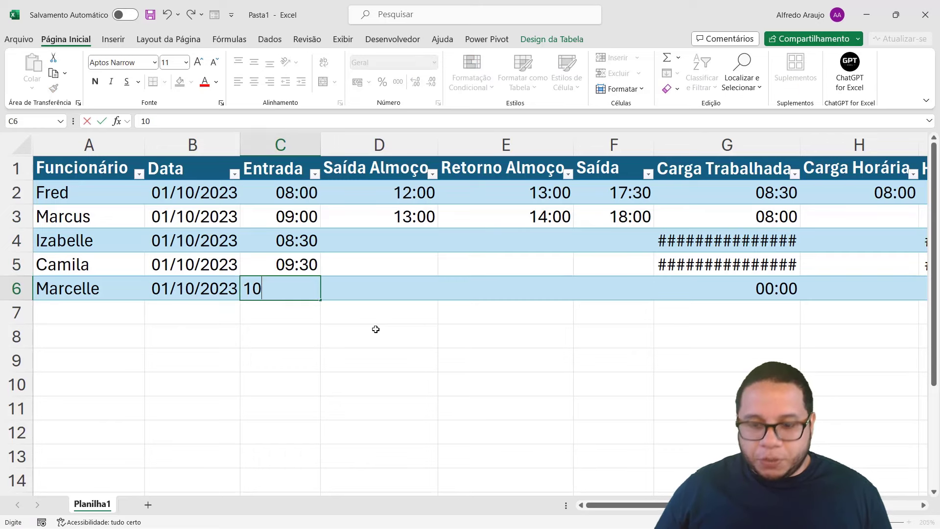
type(":00")
key("Tab")
Copy the Saída Almoço time from D3 into D4:D6
key("Up")
key("Up")
key("Up")
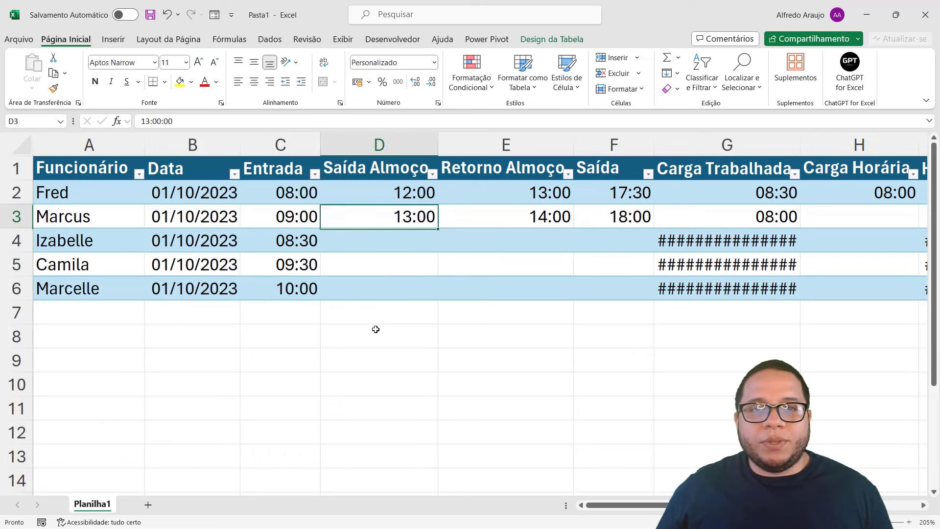
key("ctrl+c")
key("Down")
key("shift+Down")
key("shift+Down")
key("ctrl+v")
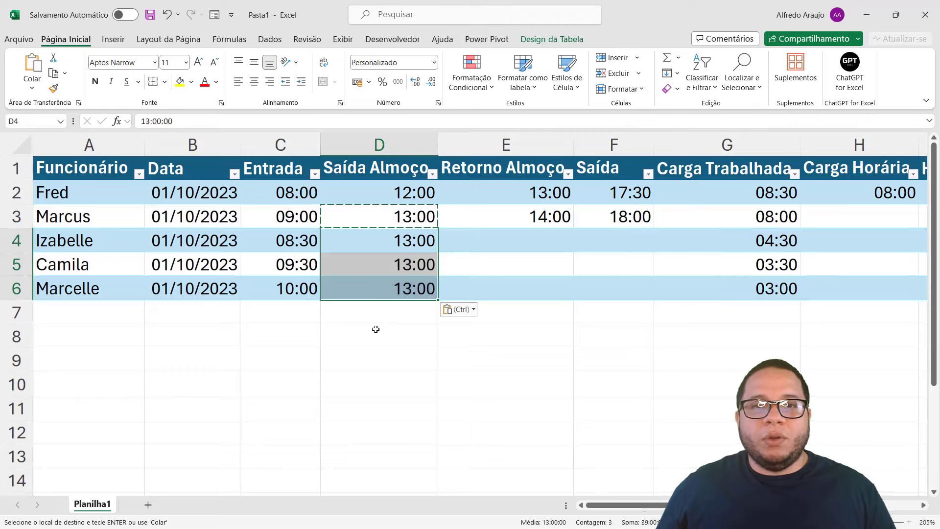
key("Right")
key("Escape")
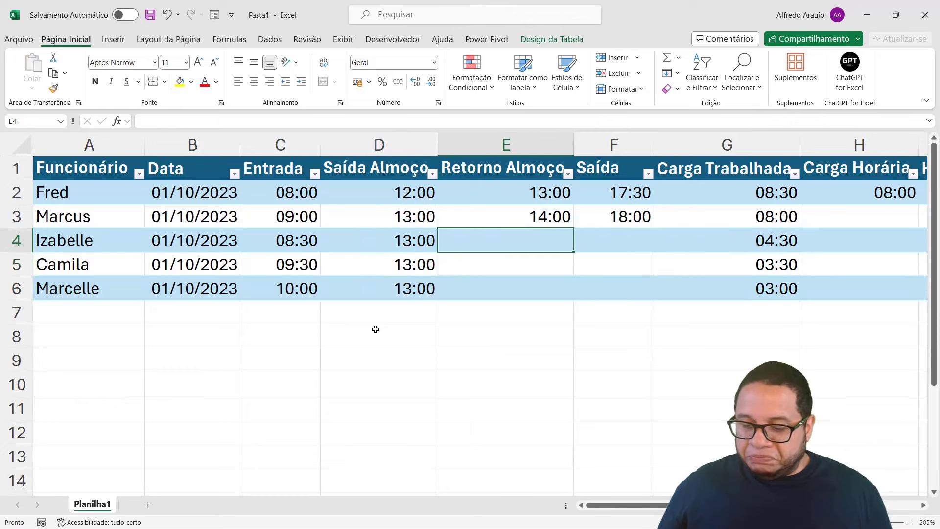
Enter the Retorno Almoço times 13:30, 14:00 and 15:00 in E4:E6
type("13:30")
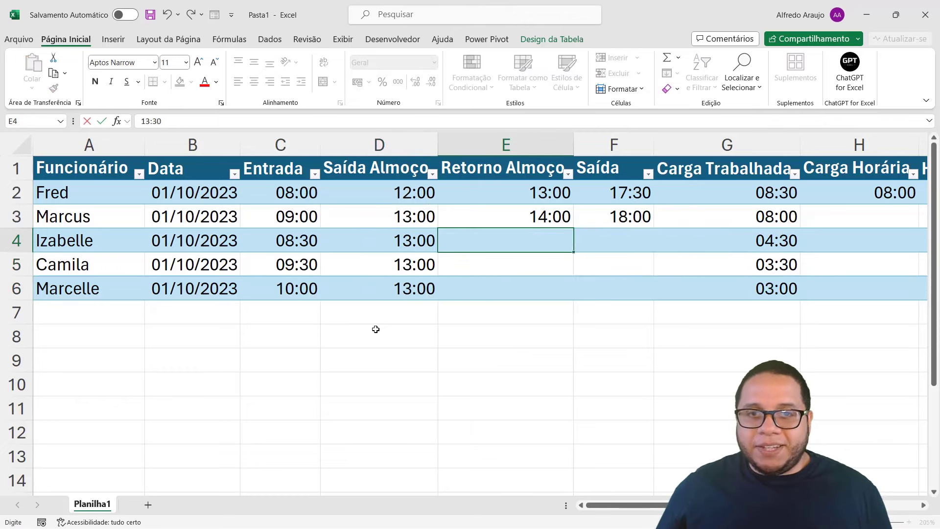
key("Return")
type("14")
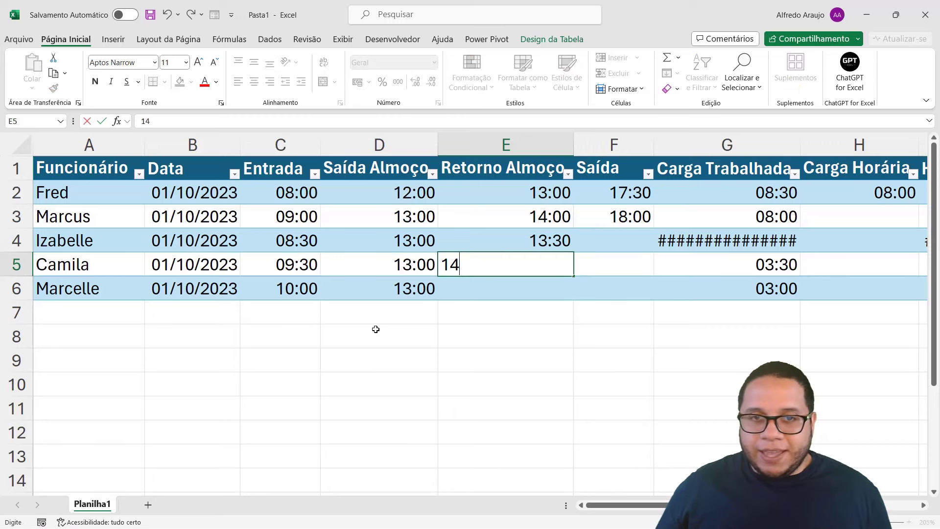
type(":00")
key("Return")
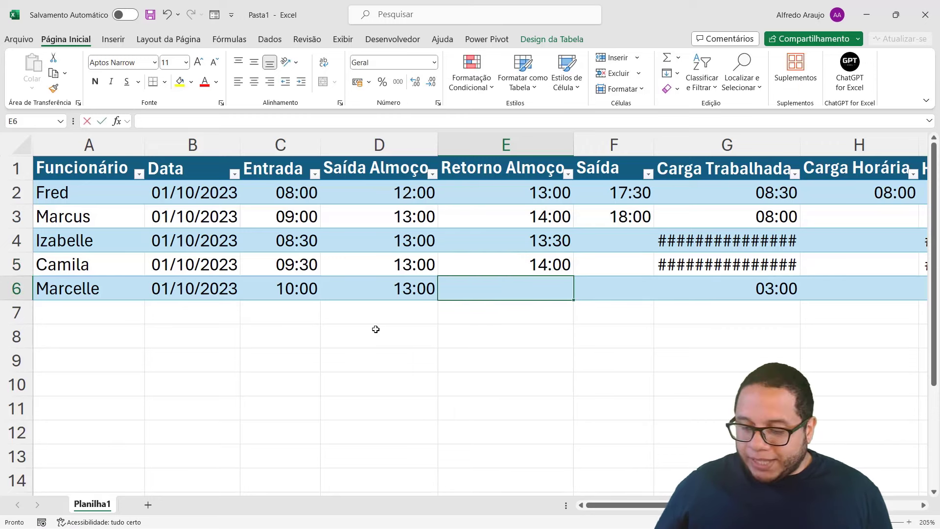
type("15:00")
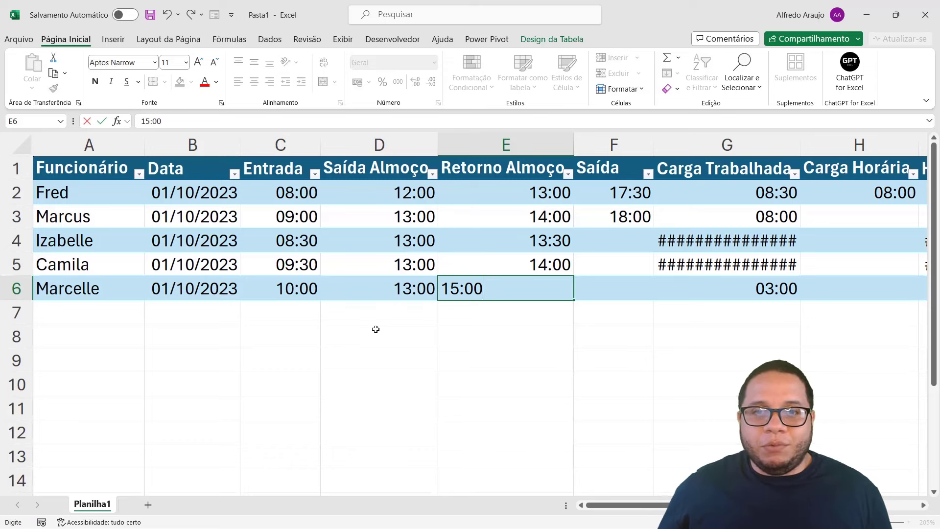
key("Return")
Enter the Saída times 17:00, 18:00 and 17:00 in F4:F6
key("Up")
key("Up")
key("Right")
key("Up")
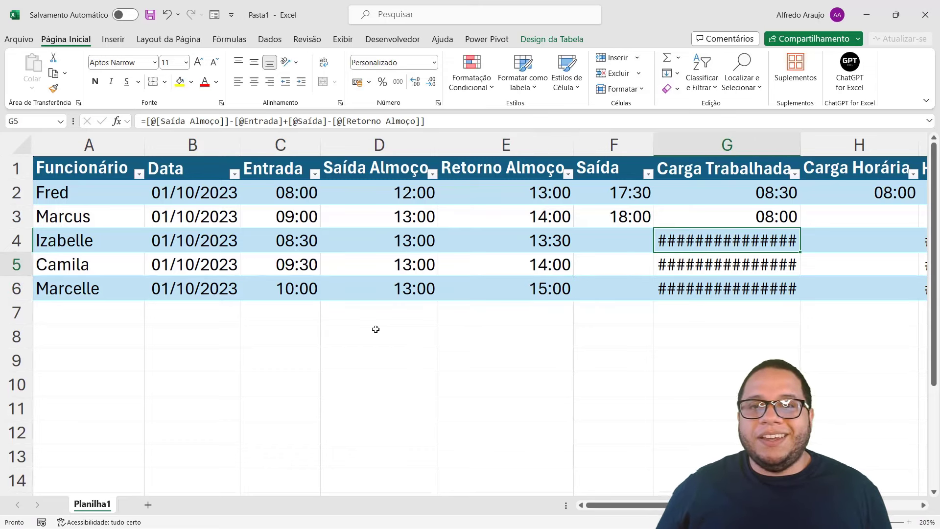
key("Left")
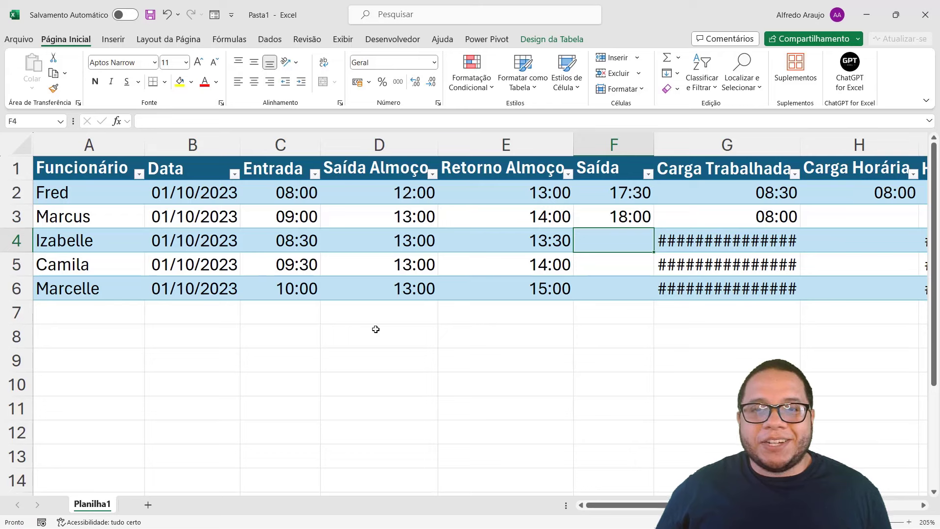
type("17")
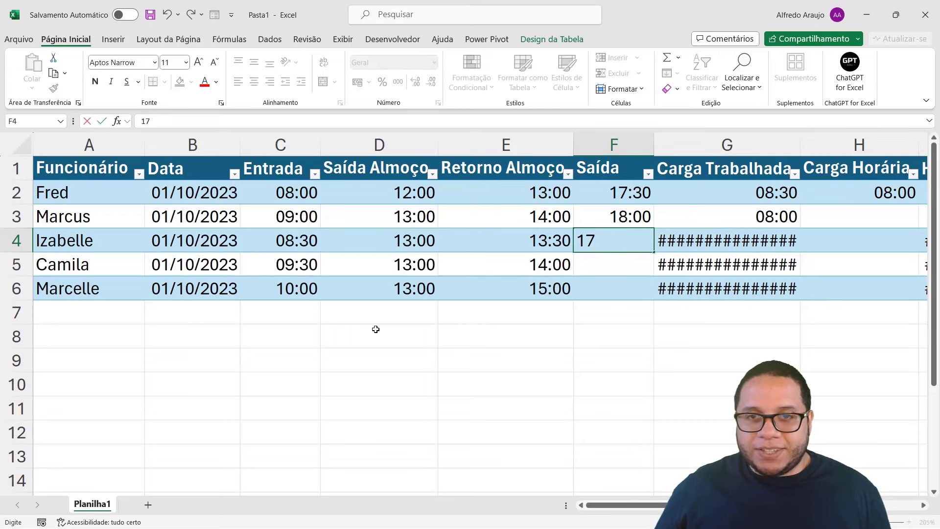
type(":00")
key("Return")
type("18")
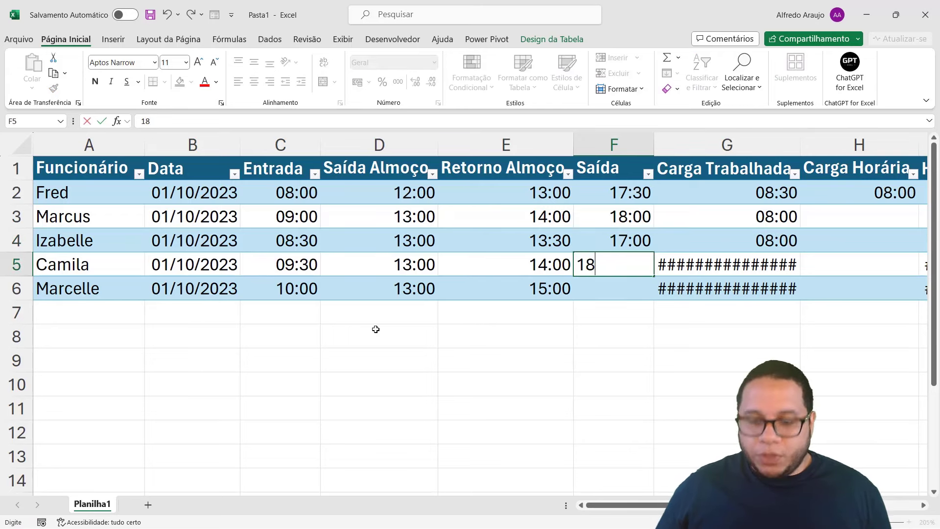
type(":00")
key("Return")
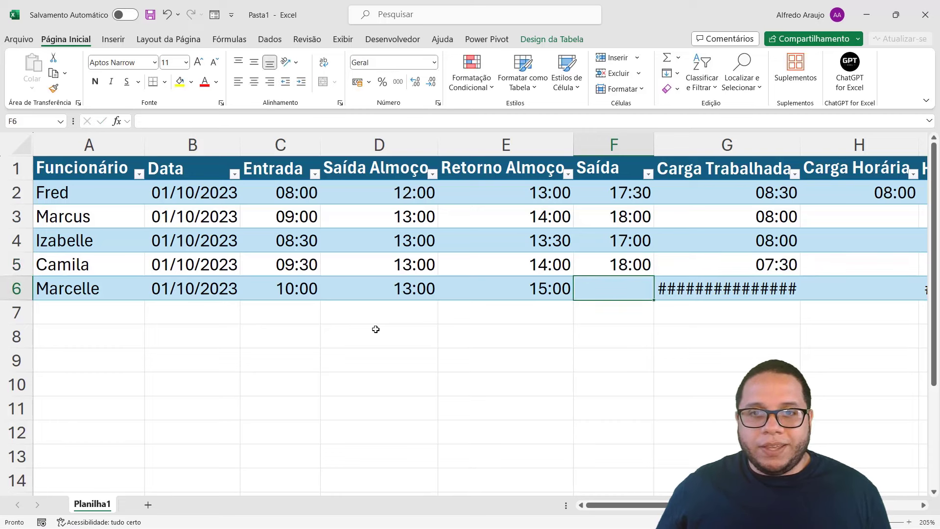
type("17:")
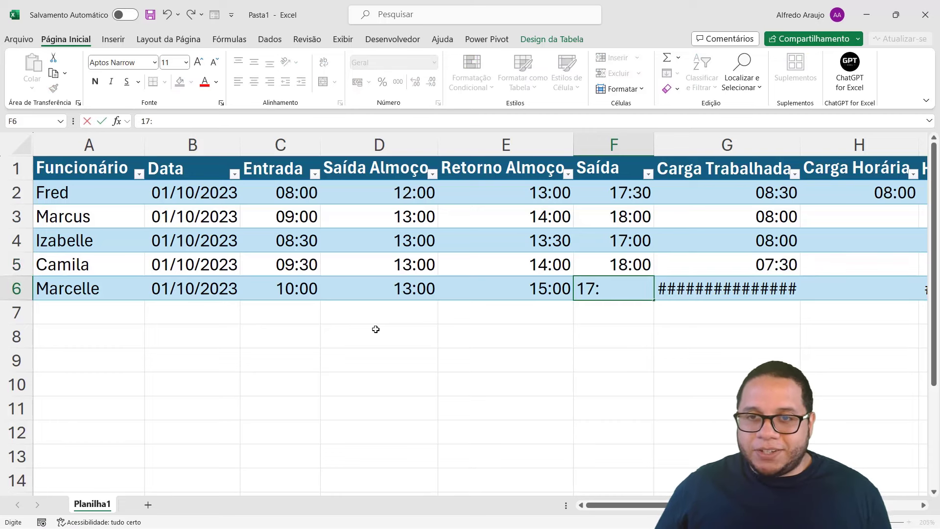
type("00")
key("Return")
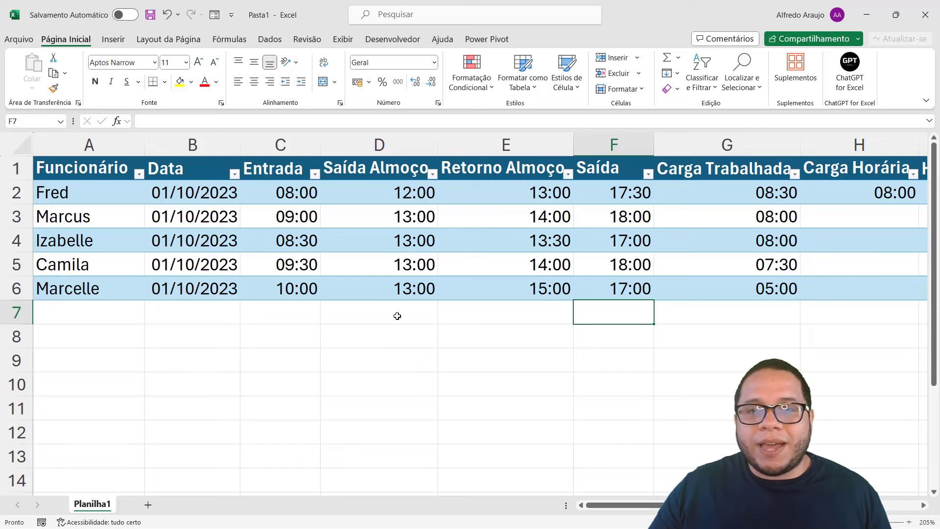
Try to autofill the Carga Horária from H2 down to H6, and undo the fill
left_click(783, 292)
left_click_drag(599, 505, 664, 505)
left_click(689, 185)
left_click_drag(695, 203, 685, 297)
left_click(663, 294)
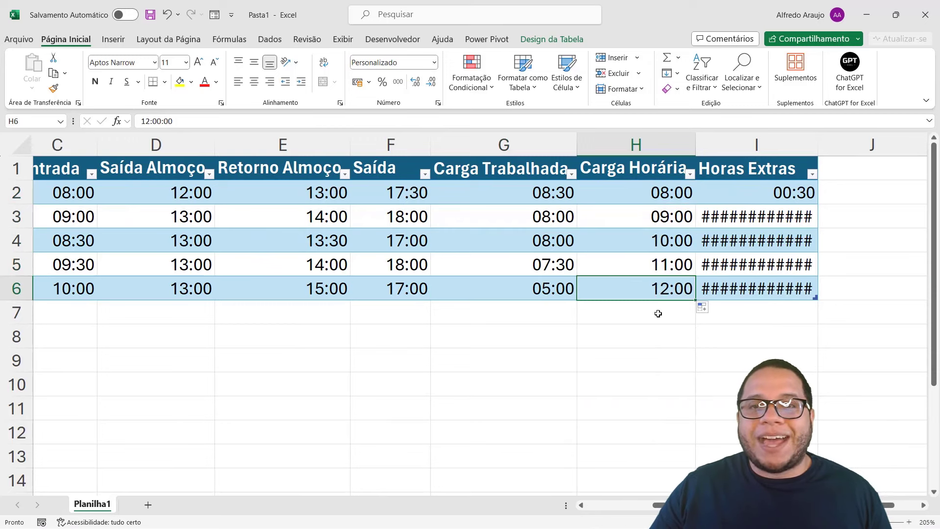
key("ctrl+z")
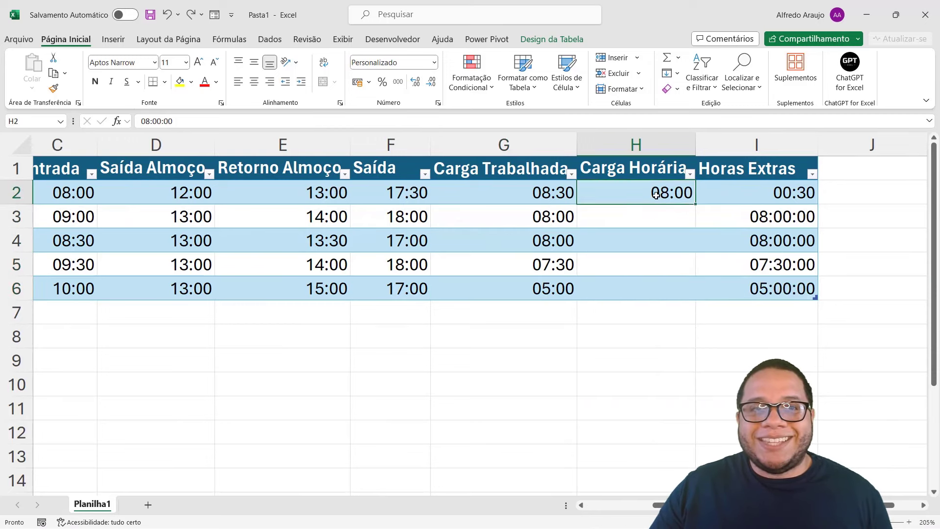
Copy the Carga Horária value from H2 into H3:H6
key("ctrl+c")
left_click_drag(659, 212, 665, 287)
key("ctrl+v")
key("Escape")
left_click(657, 258)
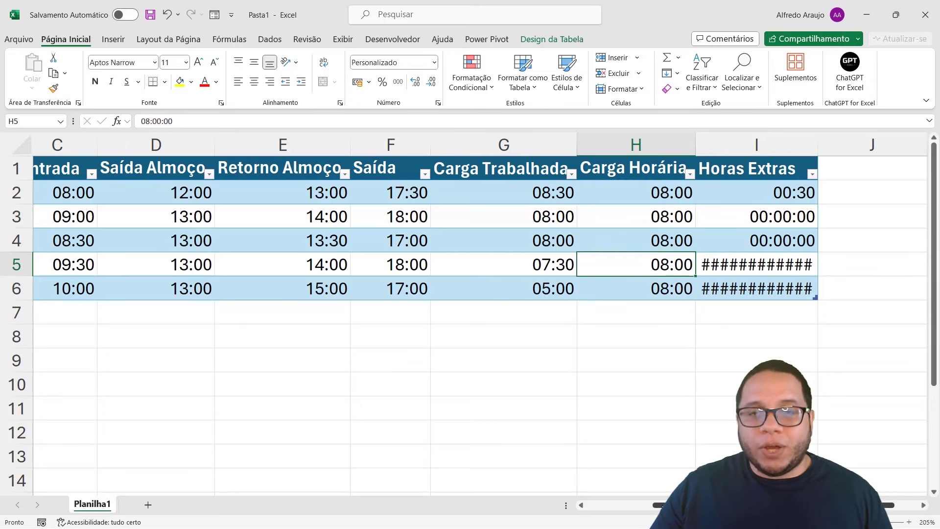
Examine the employees' Carga Trabalhada against their Carga Horária, and inspect the Horas Extras formula in I2
left_click_drag(668, 505, 600, 506)
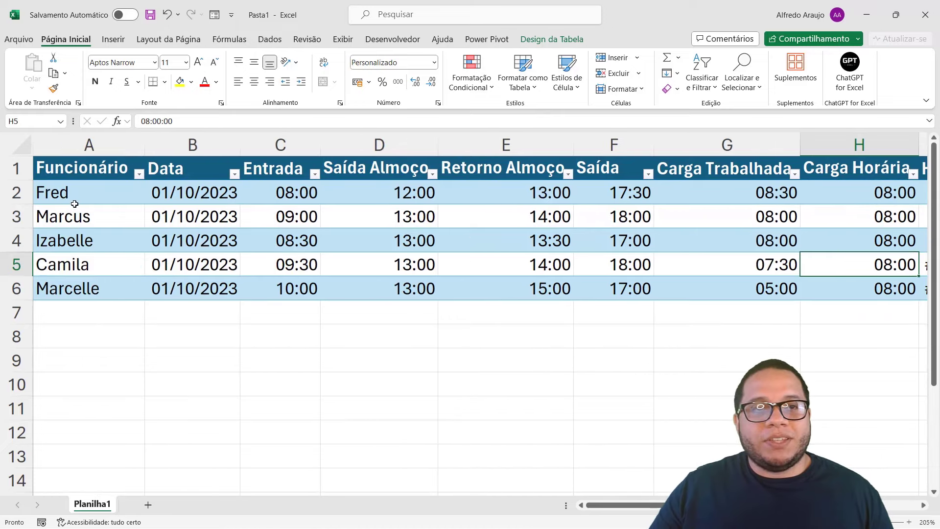
left_click_drag(74, 204, 77, 287)
left_click_drag(598, 505, 666, 505)
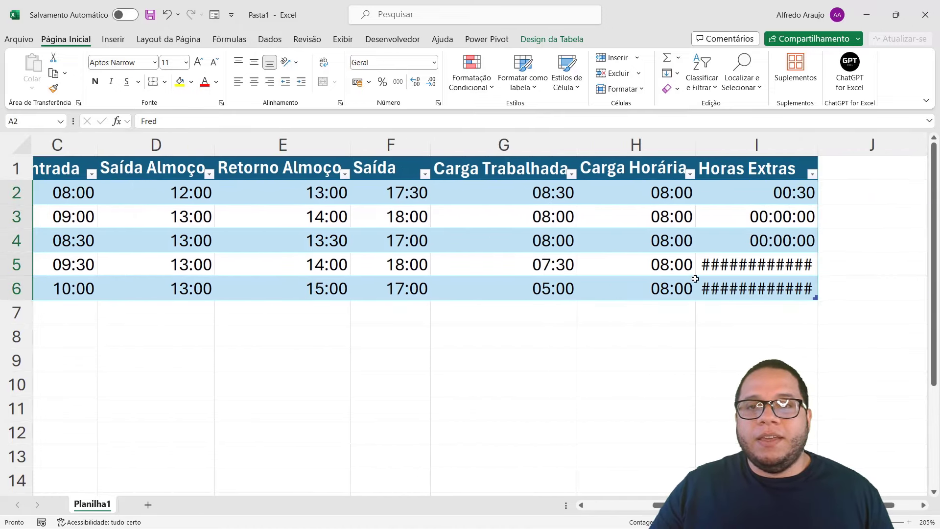
left_click(660, 235)
left_click_drag(531, 195, 522, 285)
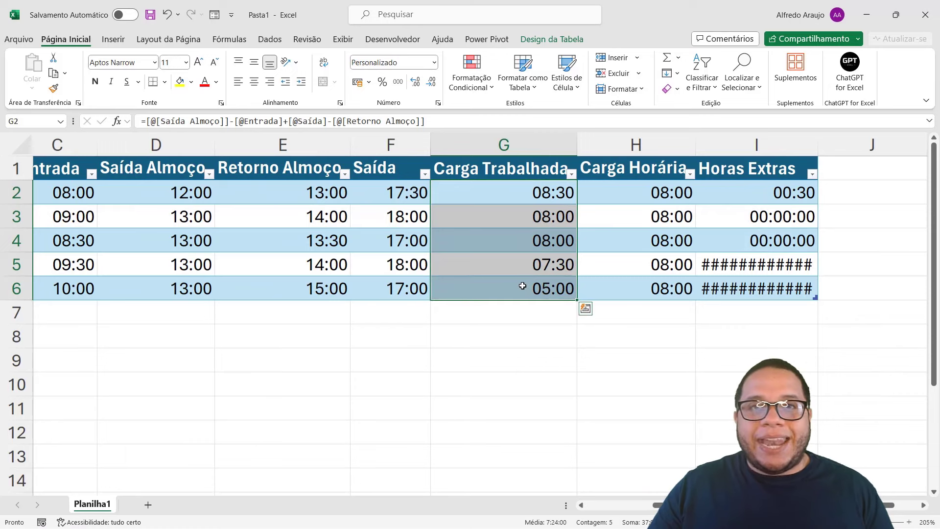
left_click_drag(621, 193, 627, 291)
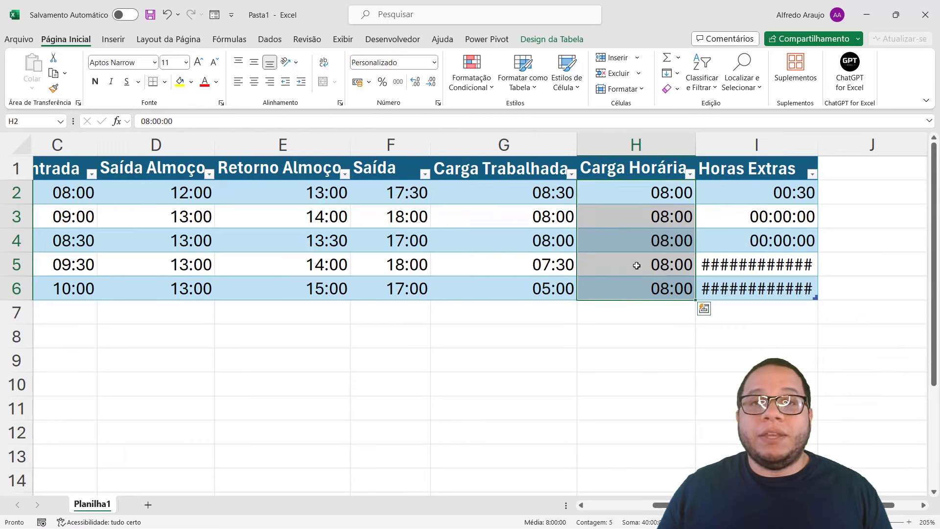
left_click(651, 283)
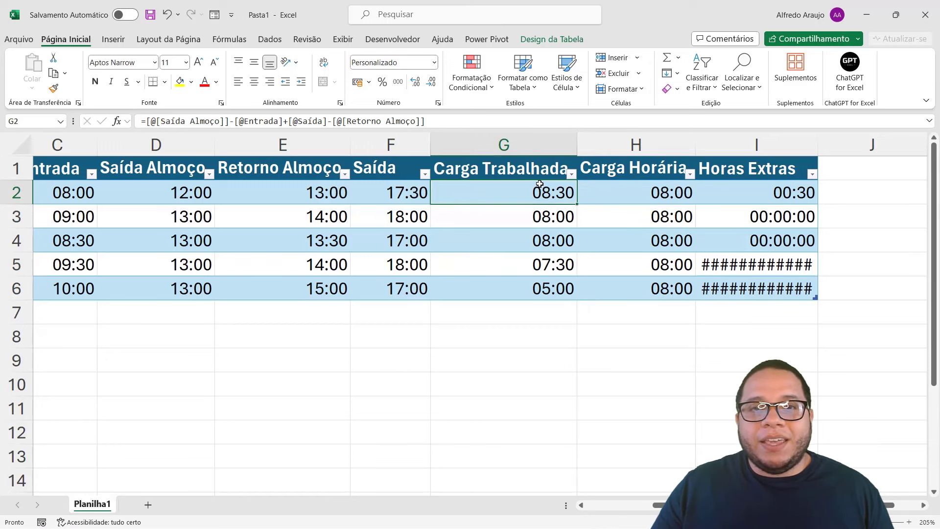
left_click(642, 192)
left_click(747, 197)
double_click(747, 197)
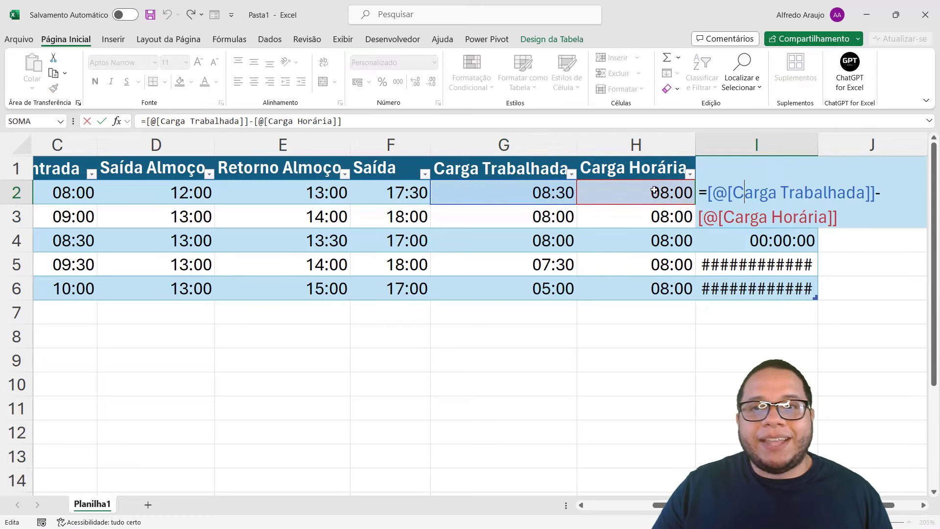
key("ctrl+Return")
left_click(524, 192)
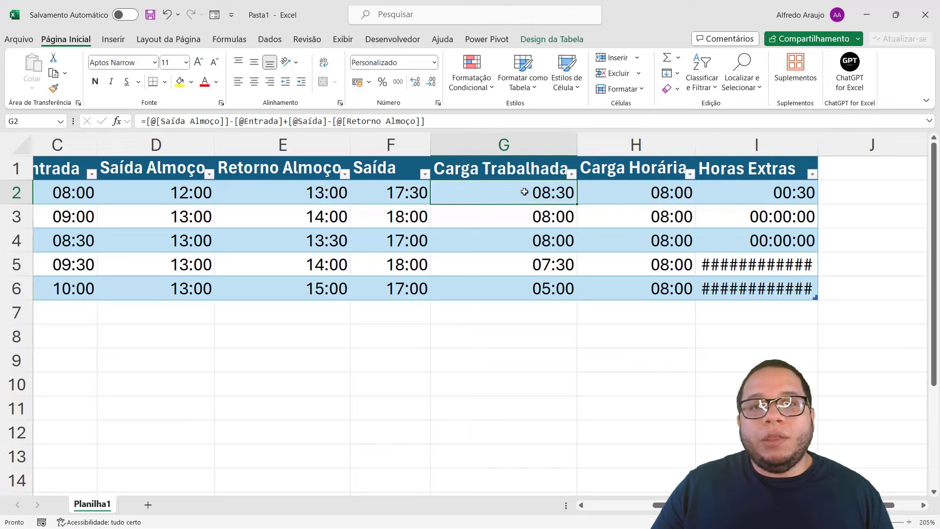
Compare Carga Trabalhada with Carga Horária for the employees in rows 2 to 4, checking the Horas Extras in I2
left_click(653, 194)
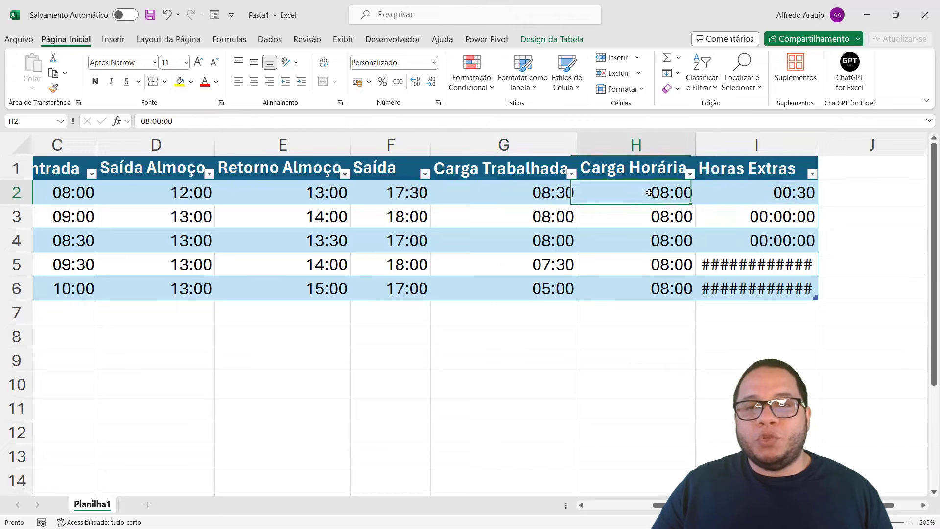
left_click(788, 197)
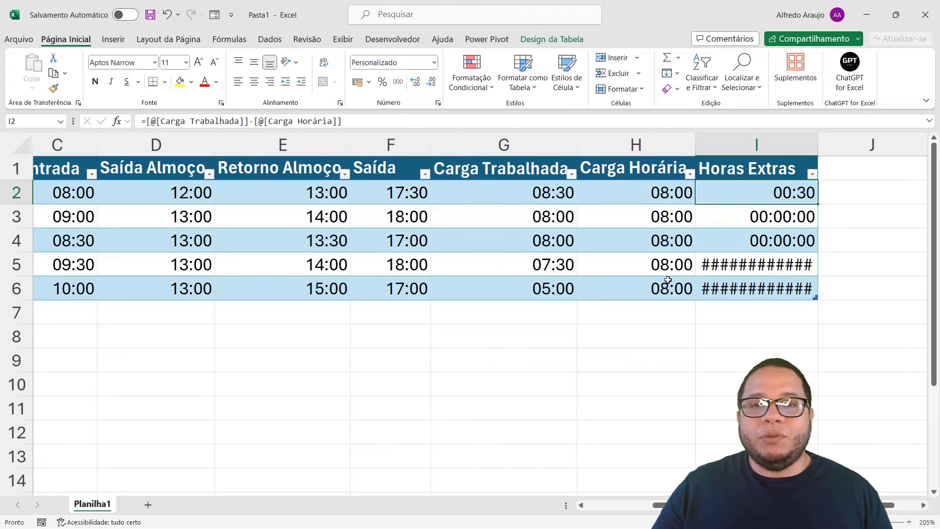
left_click(540, 217)
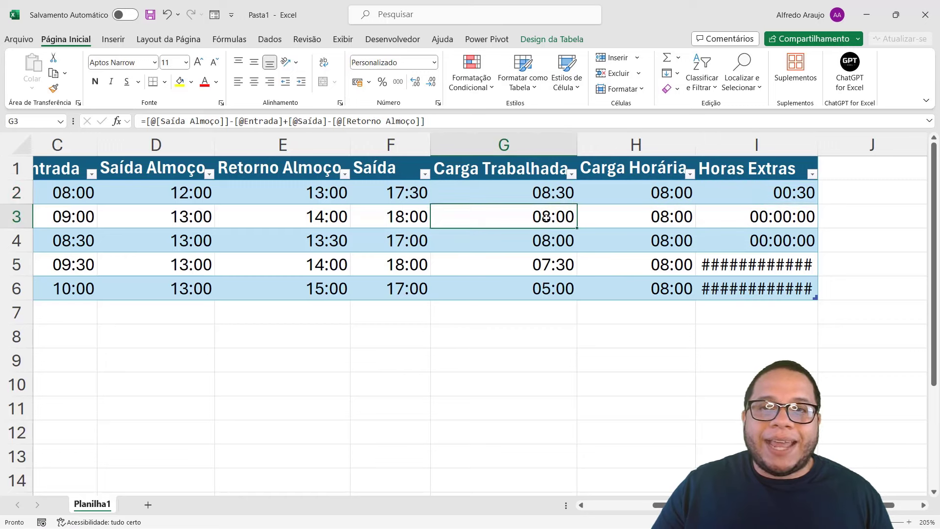
left_click(680, 216)
left_click(538, 247)
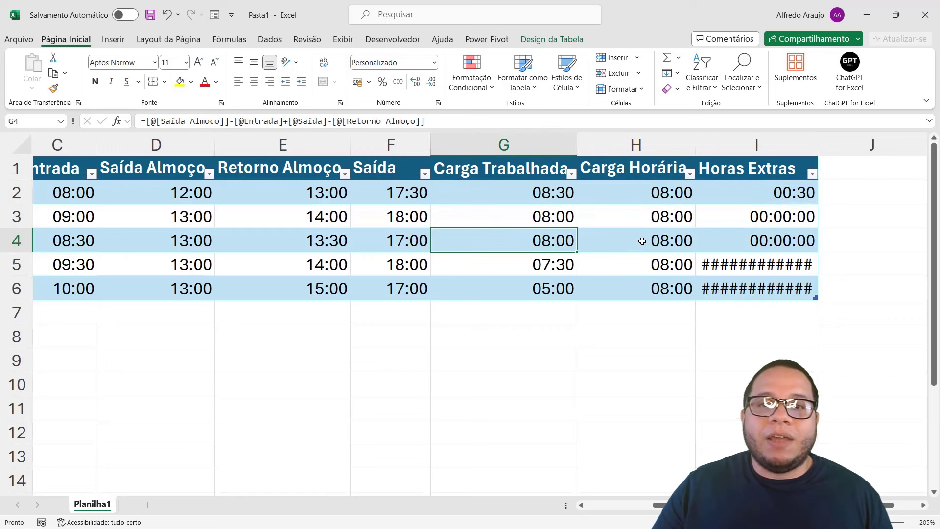
left_click(642, 241)
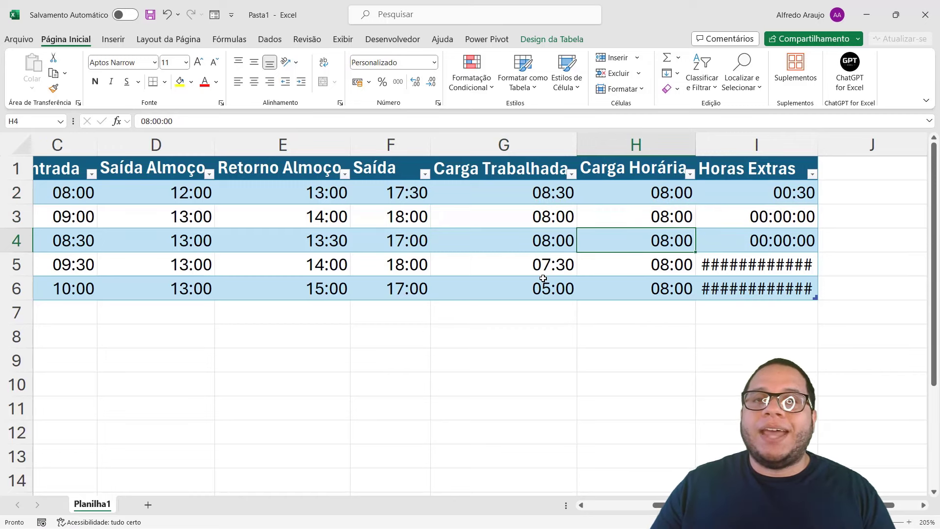
Compare Carga Trabalhada with Carga Horária in rows 5 and 6, and inspect the Horas Extras cells I5:I6 displaying hash marks
left_click(539, 294)
left_click(543, 268)
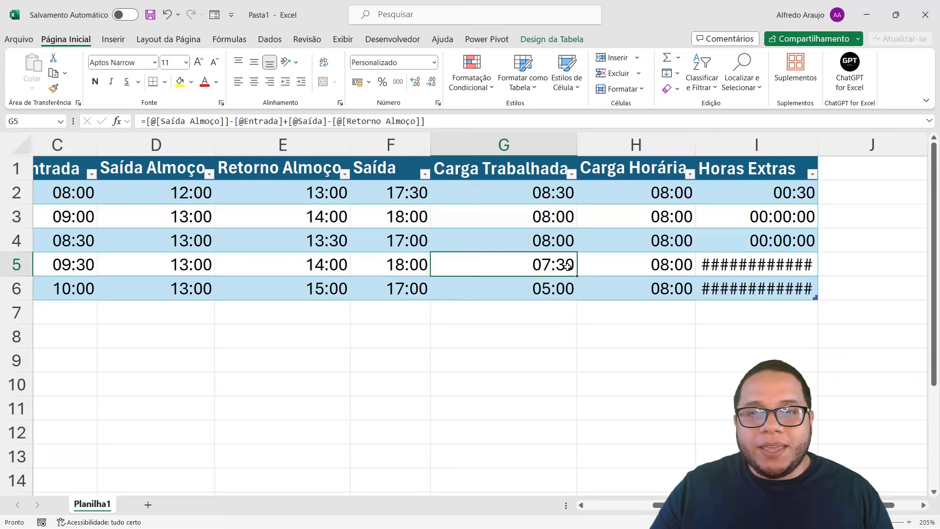
left_click(614, 269)
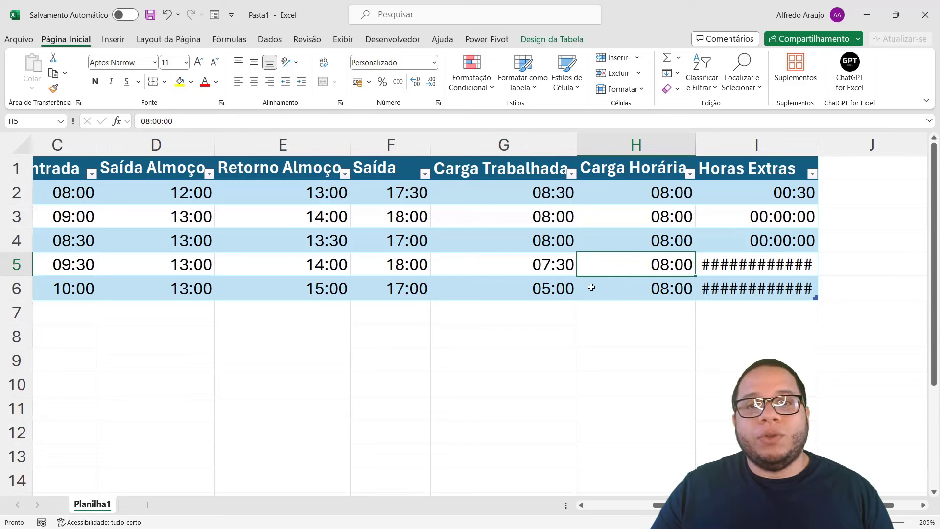
left_click(560, 293)
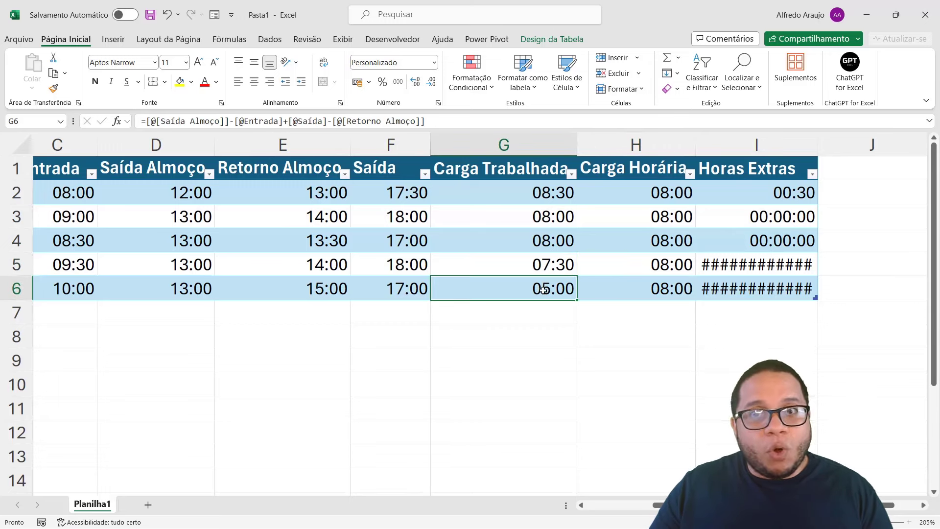
left_click(667, 294)
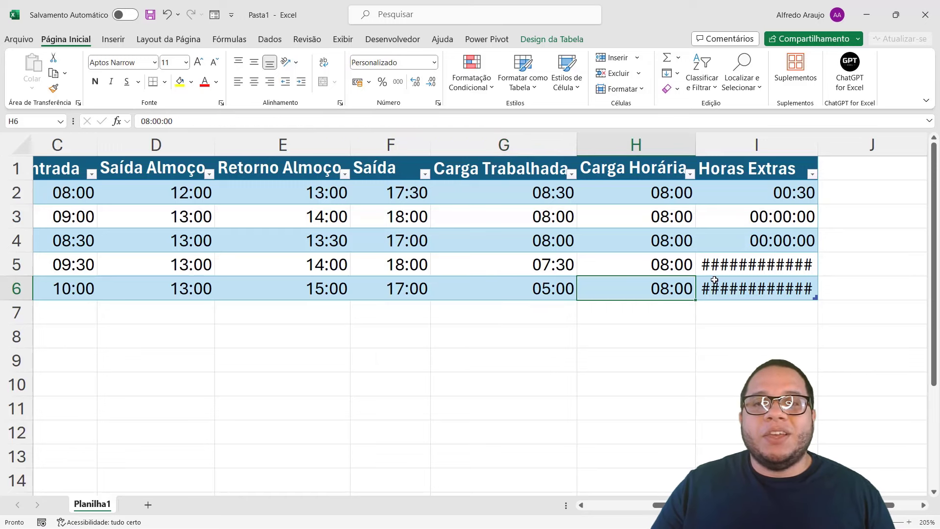
mouse_move(717, 277)
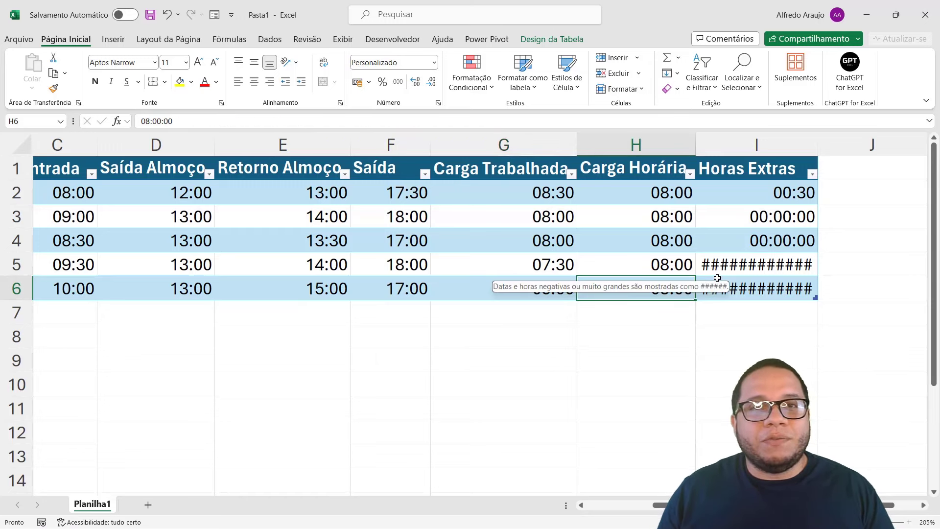
left_click_drag(734, 265, 734, 288)
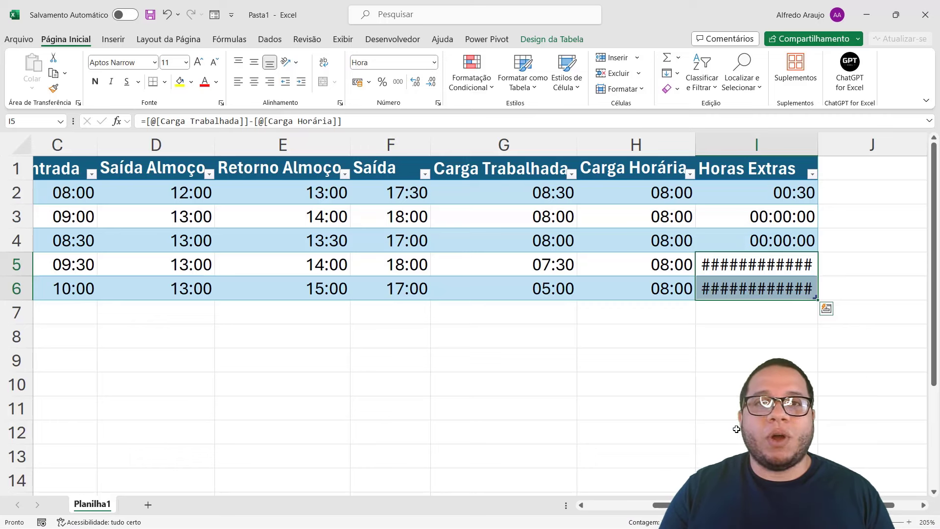
left_click(750, 267)
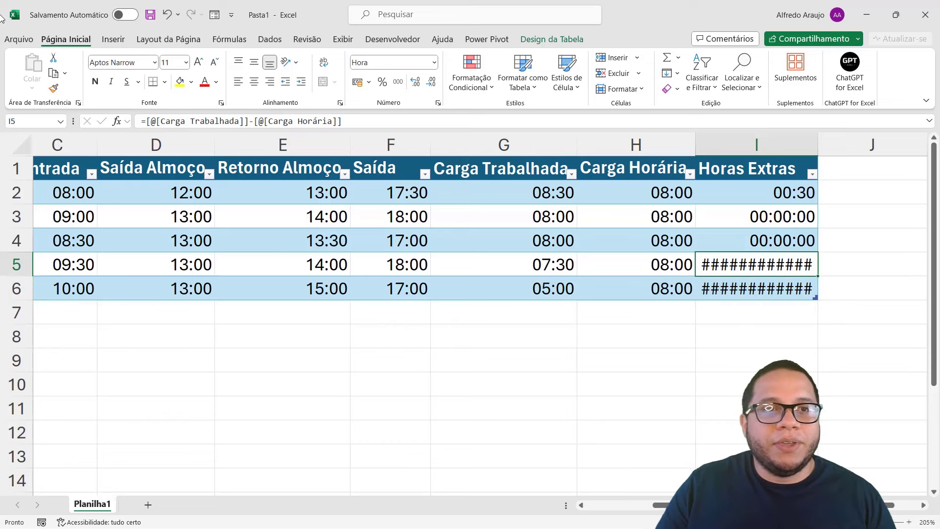
Enable the 1904 date system (Usar sistema de data 1904) for workbook Pasta1 in the advanced Excel options
left_click(18, 39)
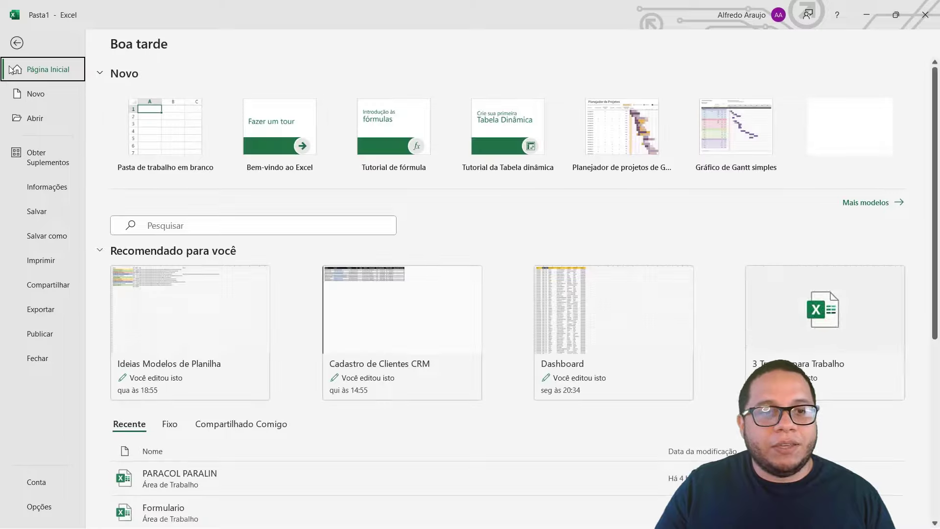
left_click(39, 507)
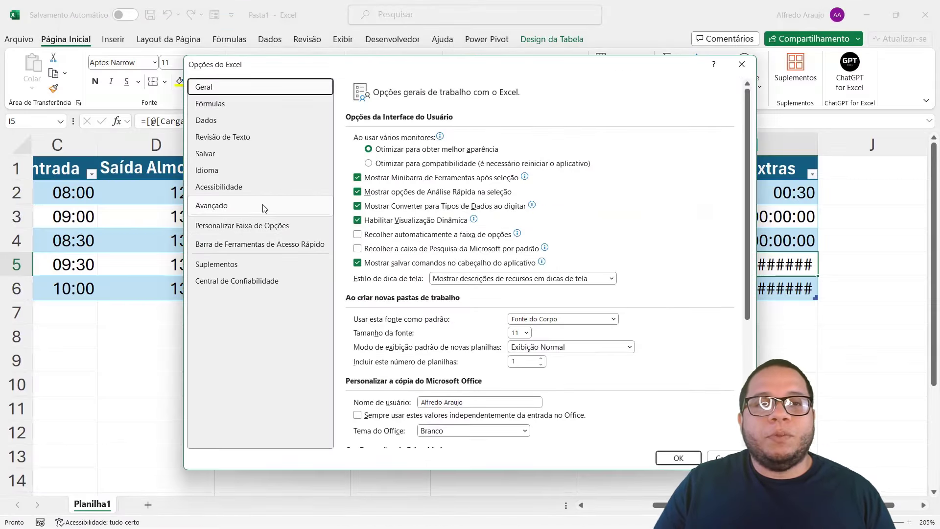
left_click(263, 206)
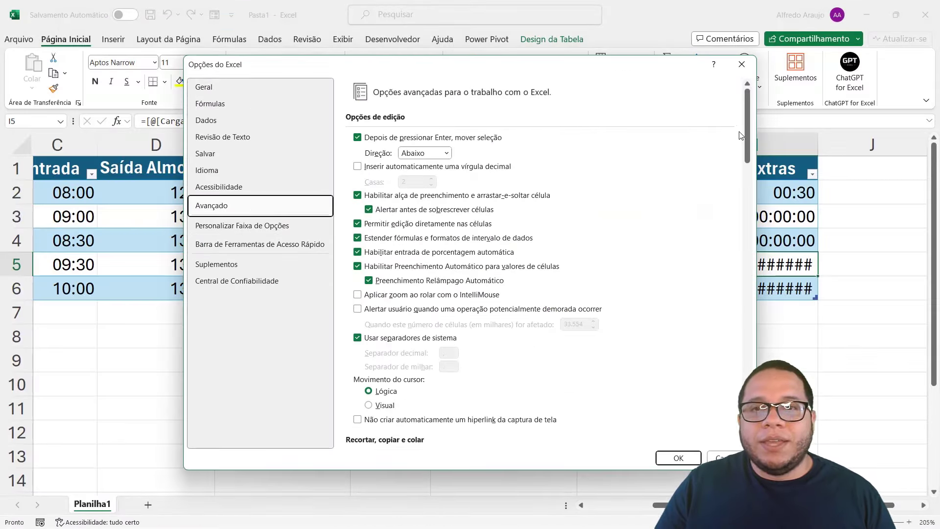
left_click_drag(745, 132, 736, 356)
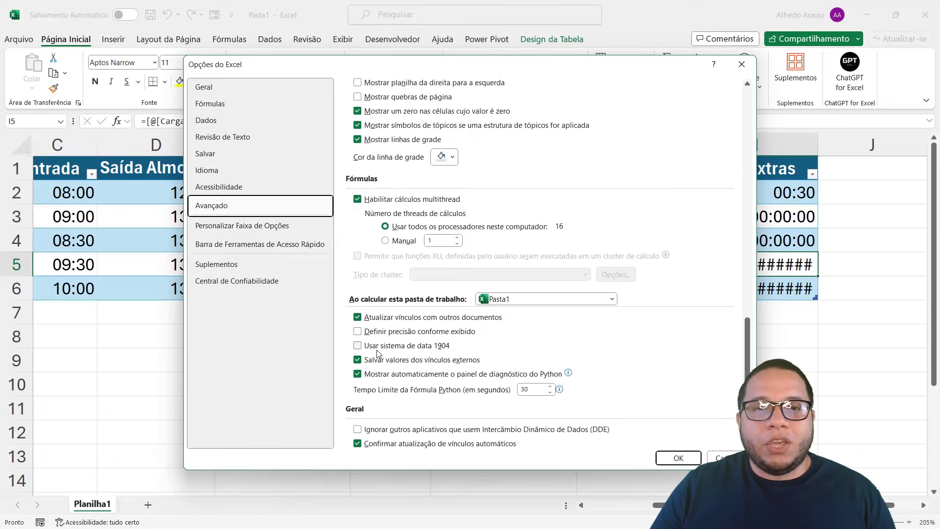
left_click(409, 349)
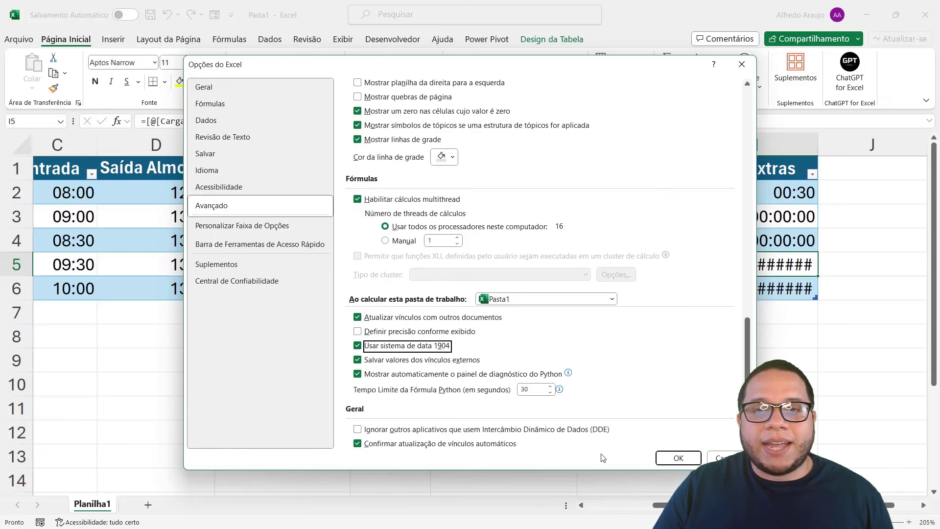
left_click(678, 459)
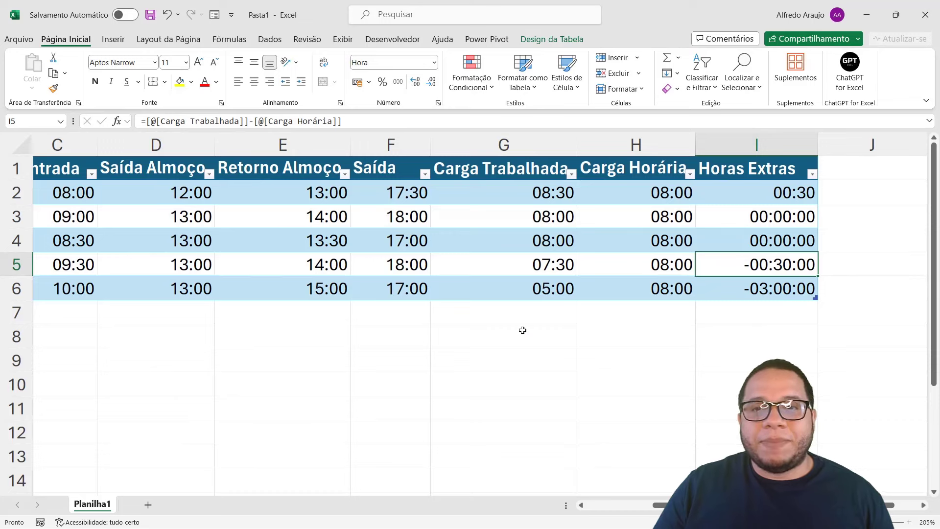
Check the Horas Extras in I5 and I6 against the worked hours, and review the column across the full table
left_click(524, 262)
left_click(758, 269)
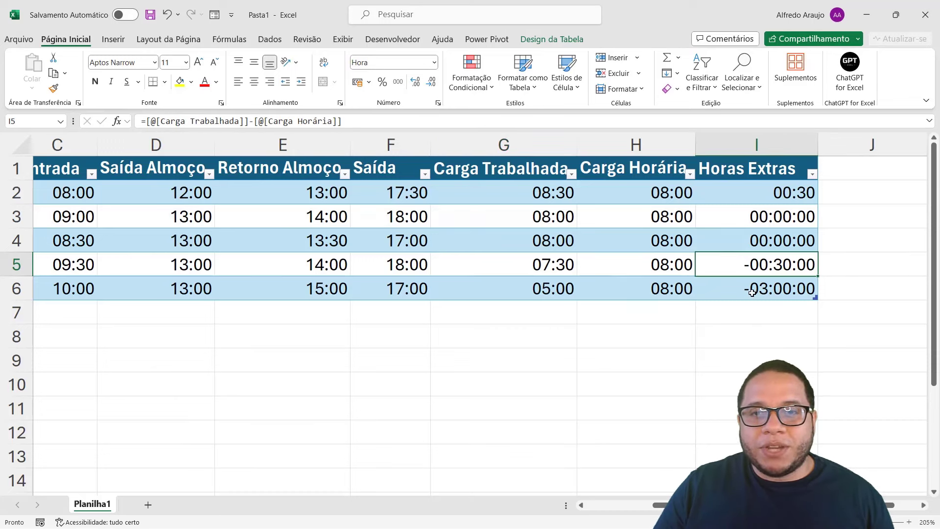
left_click(771, 293)
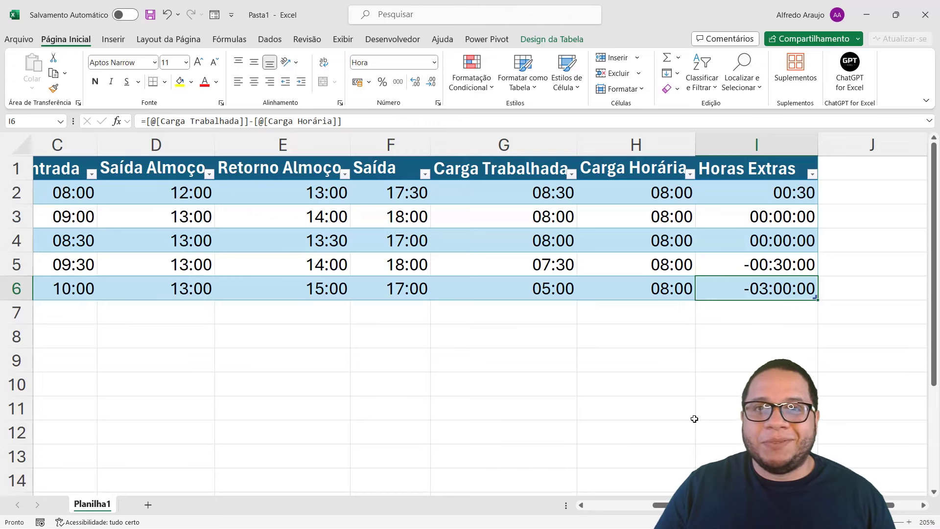
left_click_drag(684, 505, 641, 519)
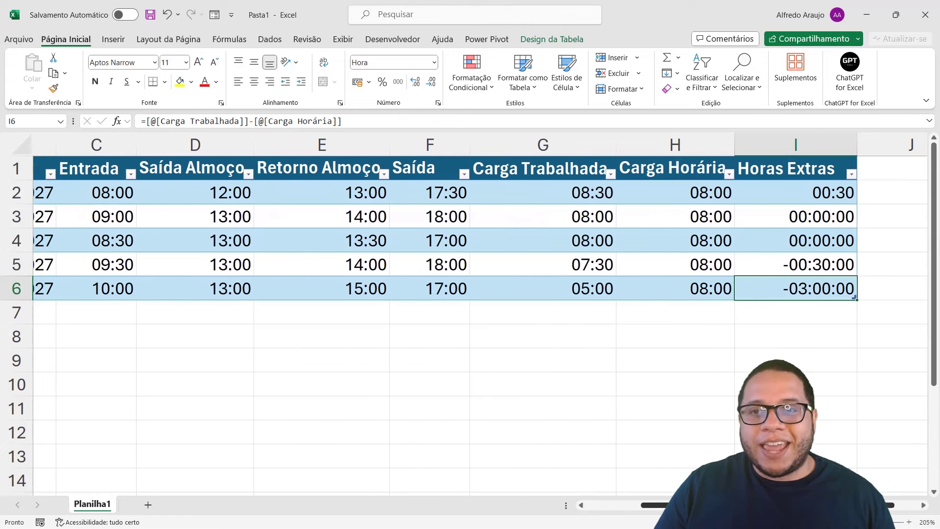
left_click_drag(772, 287, 779, 193)
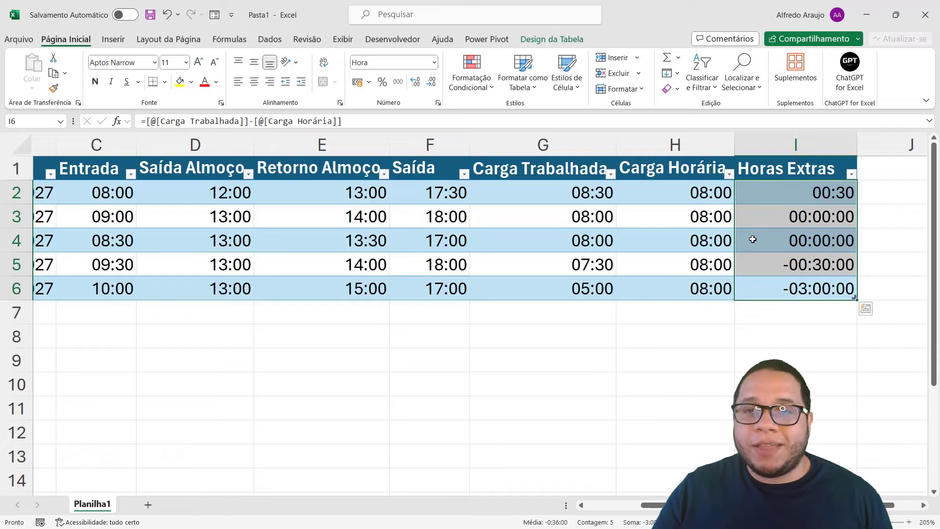
scroll(640, 345, "down", 2)
scroll(667, 486, "left", 2)
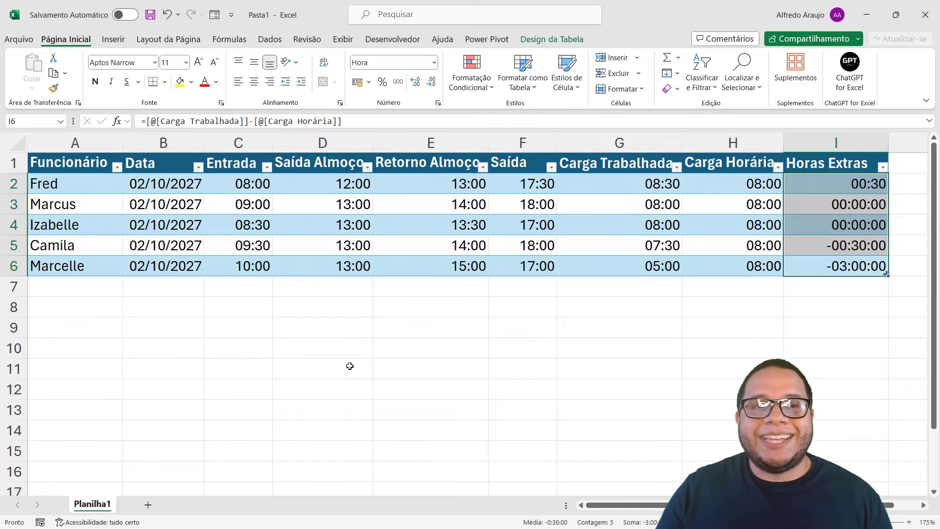
Append three rows to the table by entering the first employee's name in A7:A9
left_click(69, 285)
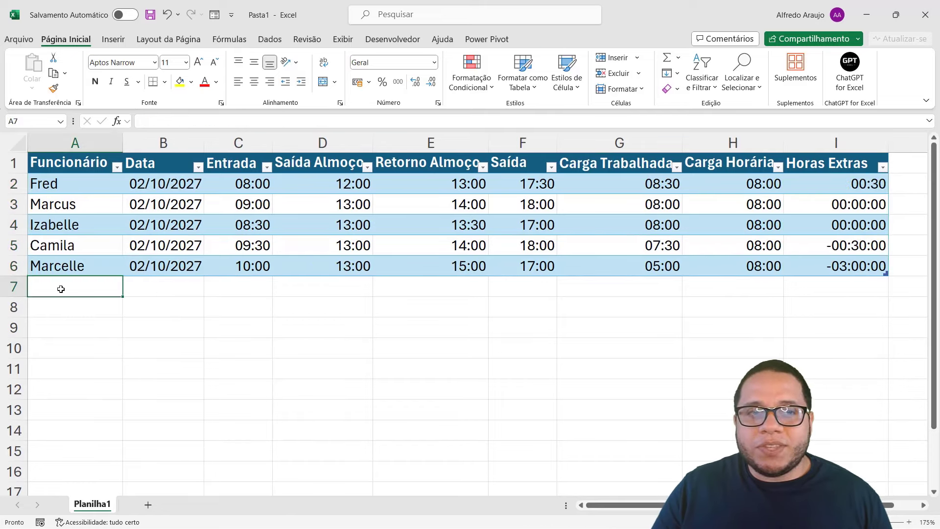
left_click(62, 180)
left_click(67, 287)
type("Fred")
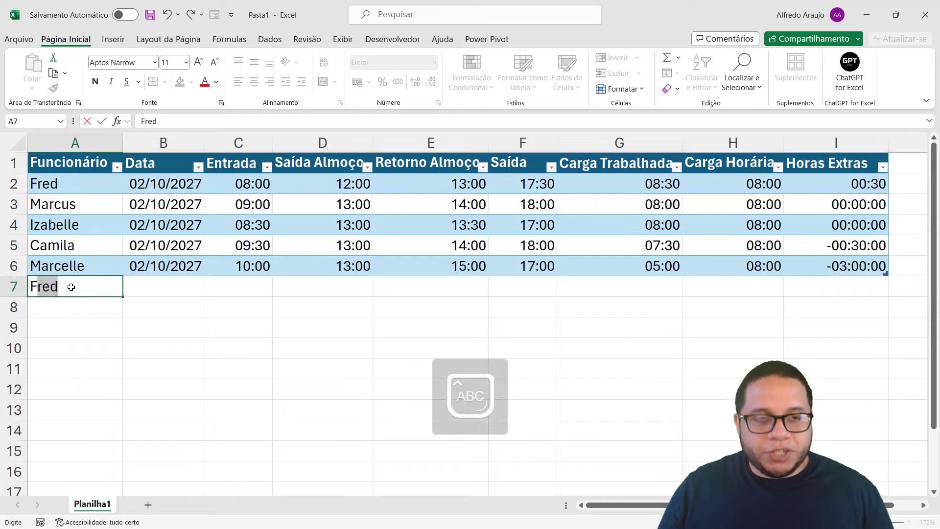
key("Return")
type("Fred")
key("Return")
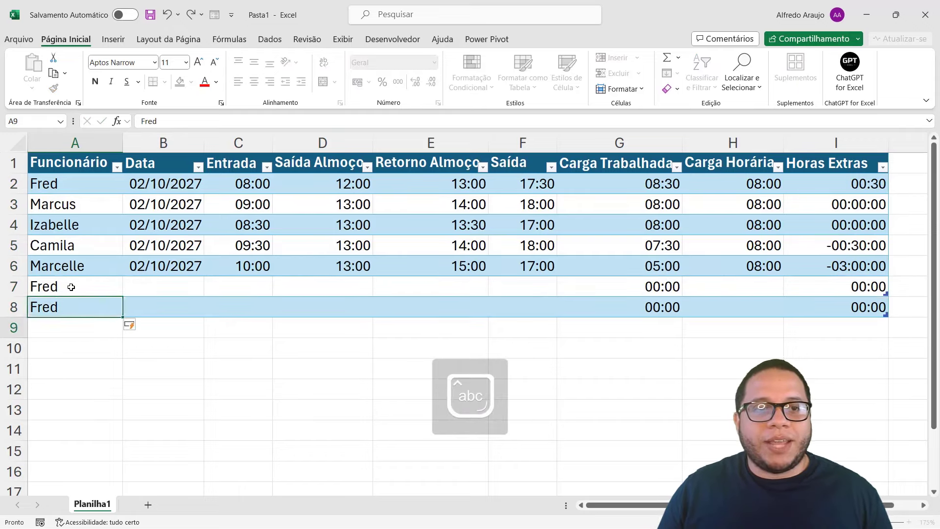
type("Fre")
key("Return")
Enter the Data values 3/10, 4/10 and 5/10 in B7:B9 for the three new rows
left_click(71, 287)
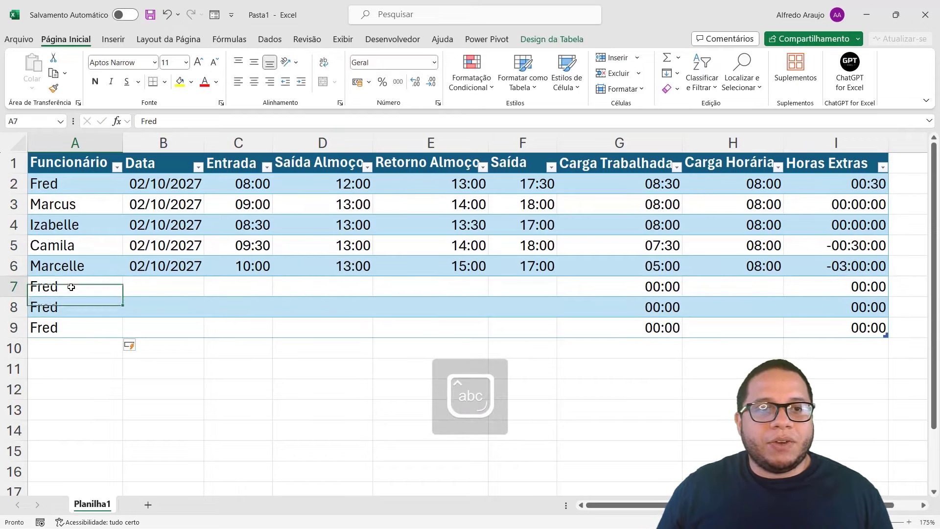
key("Tab")
type("3/10")
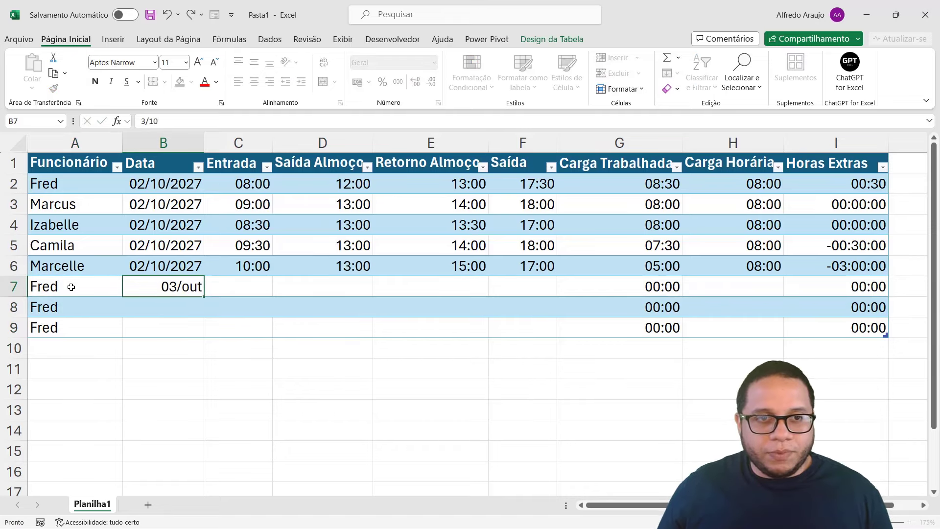
key("Return")
type("4/102")
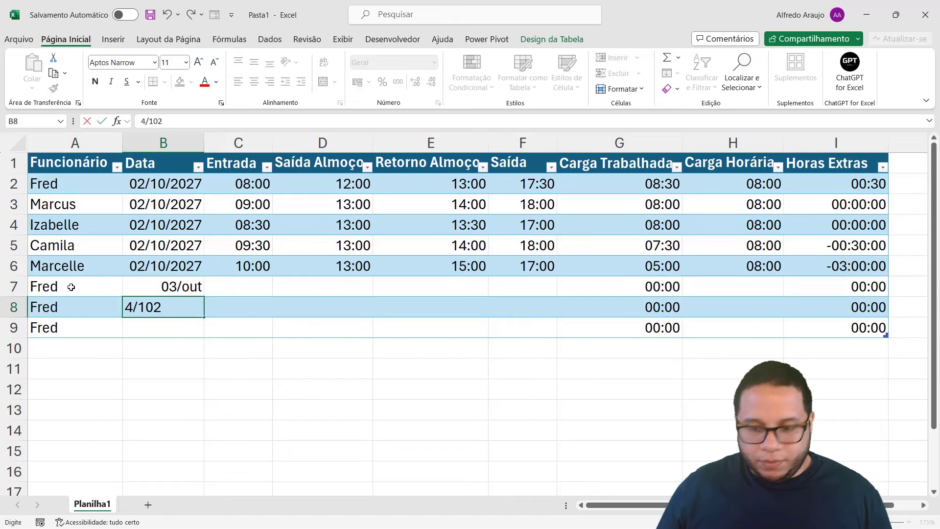
key("Return")
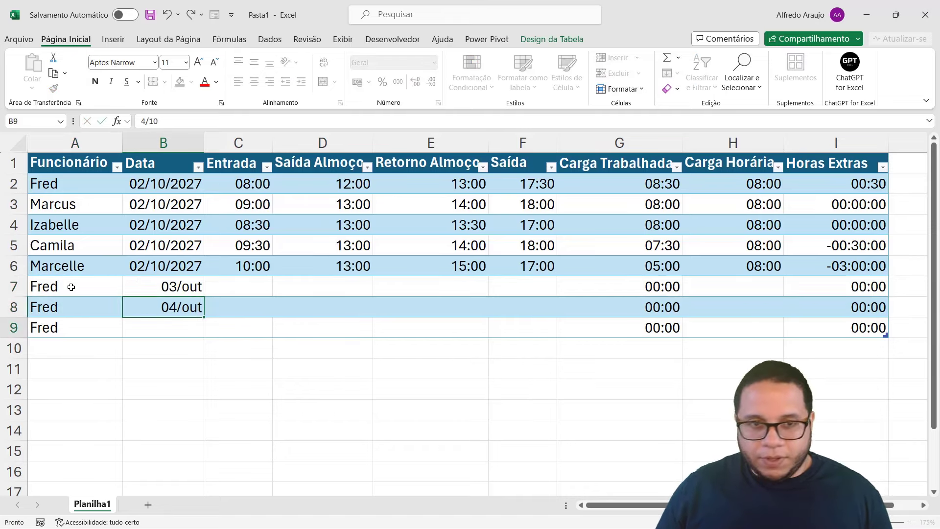
type("5/10")
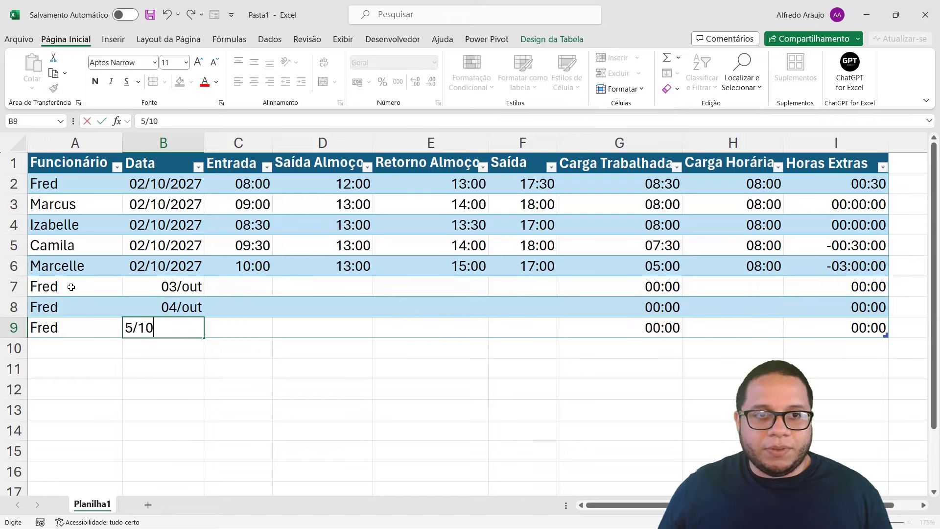
key("Return")
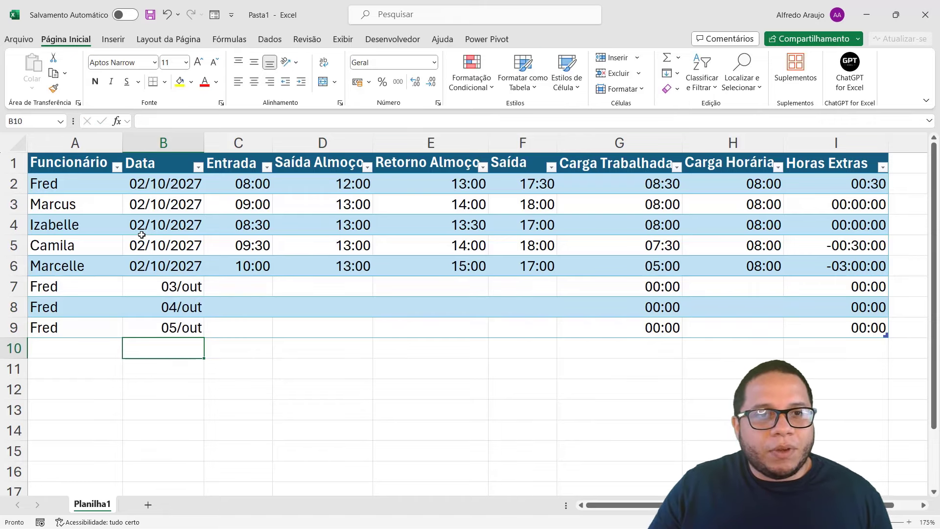
Compare the full date stored in B7 with the existing dates in B2 and B6
left_click(163, 184)
left_click(205, 121)
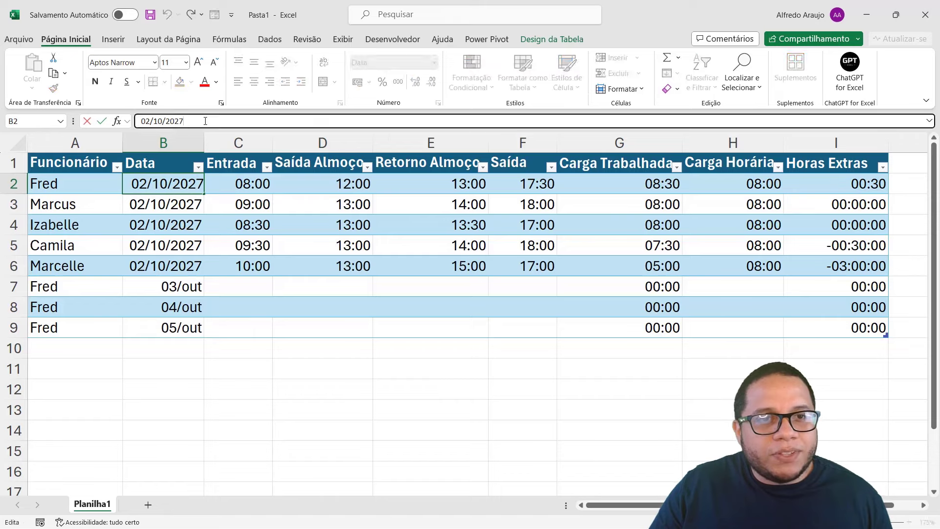
key("Escape")
left_click(171, 287)
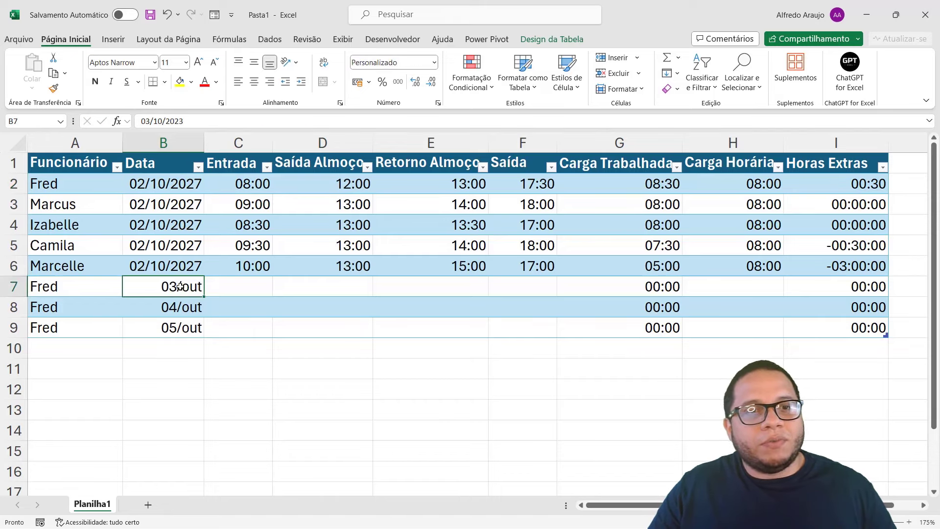
left_click(175, 262)
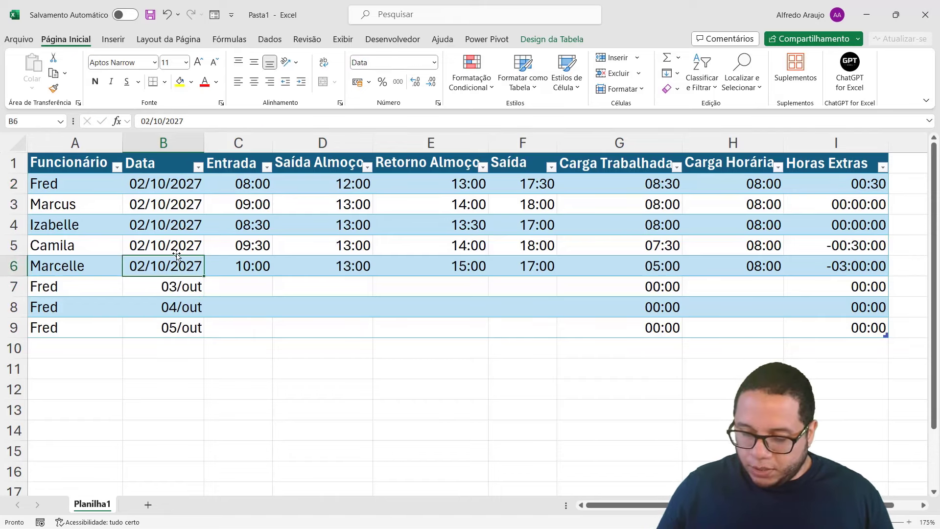
Change the Data value in B6 to 02/10/2023 and copy it into B2:B5
type("02/10/2023")
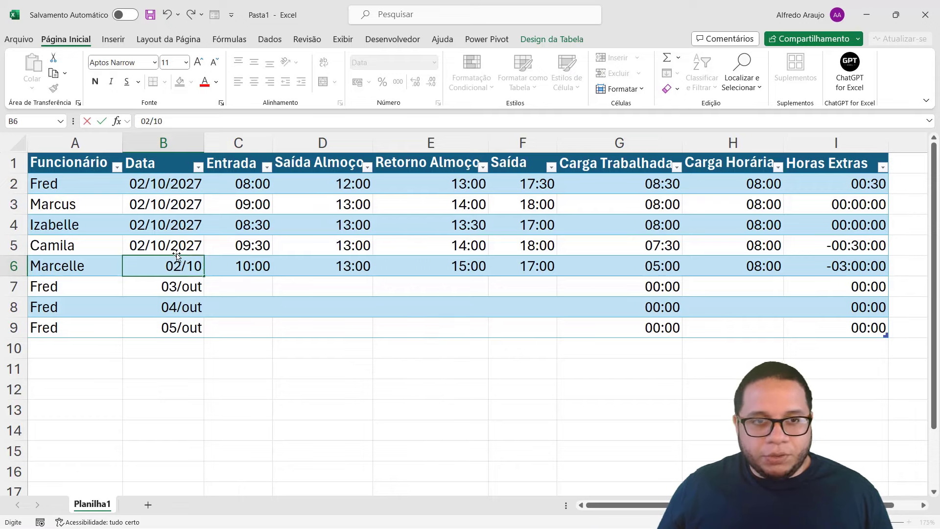
key("Return")
key("Up")
key("ctrl+c")
left_click_drag(168, 242, 166, 185)
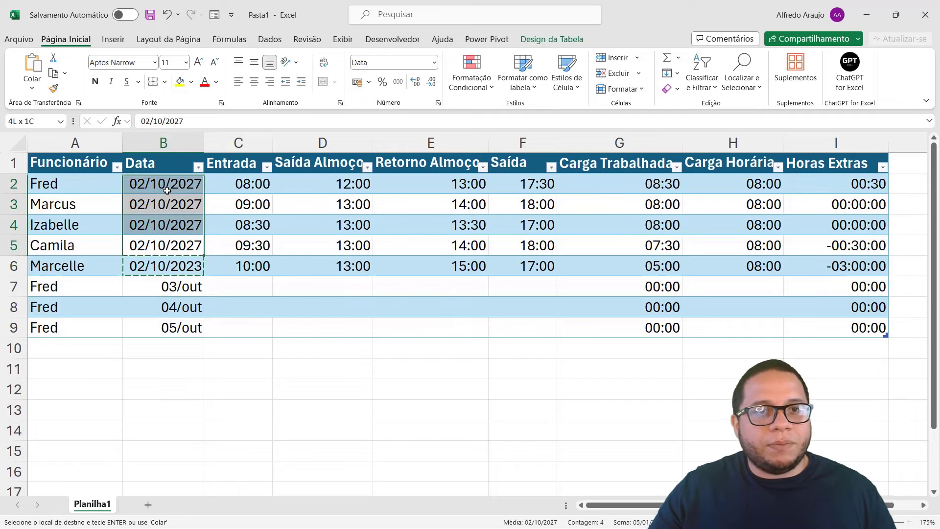
key("ctrl+v")
key("Escape")
Apply only the date formatting of B6 to the new dates in B7:B9
key("ctrl+c")
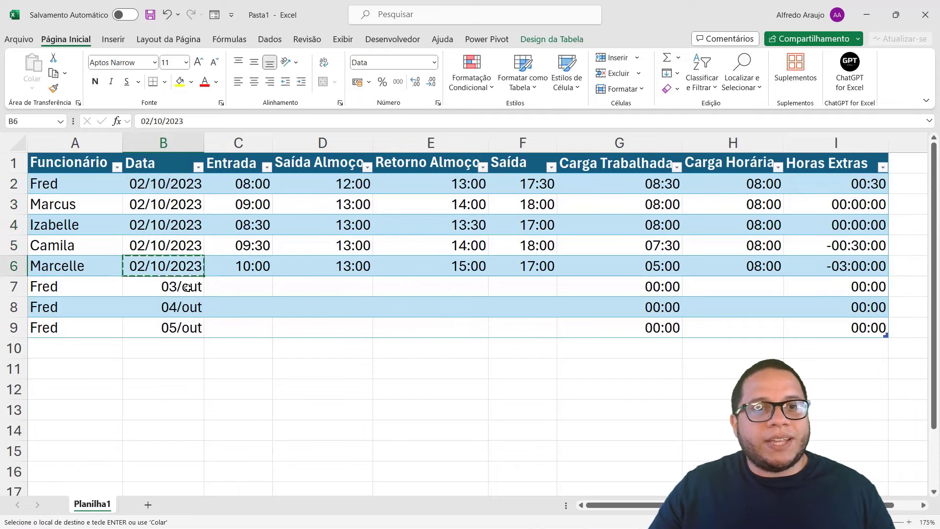
left_click_drag(182, 286, 185, 326)
right_click(186, 326)
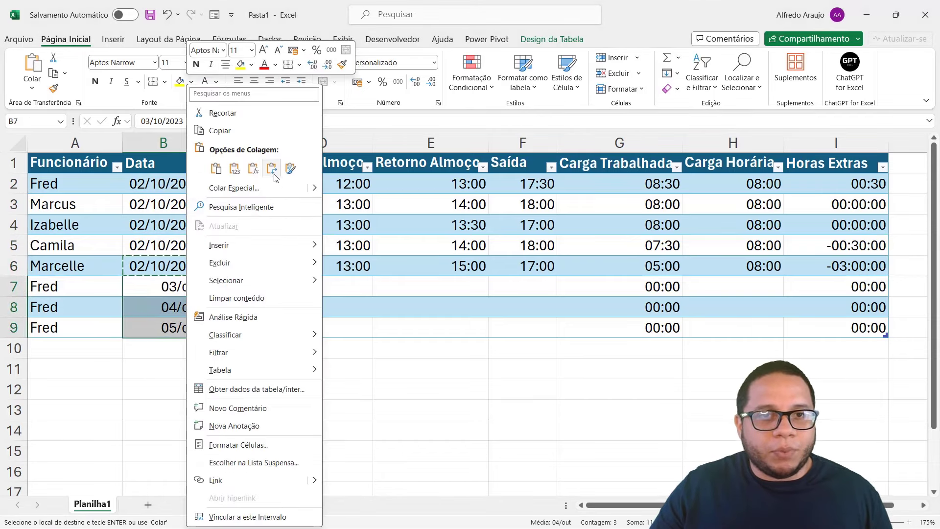
left_click(290, 168)
left_click(290, 321)
key("Escape")
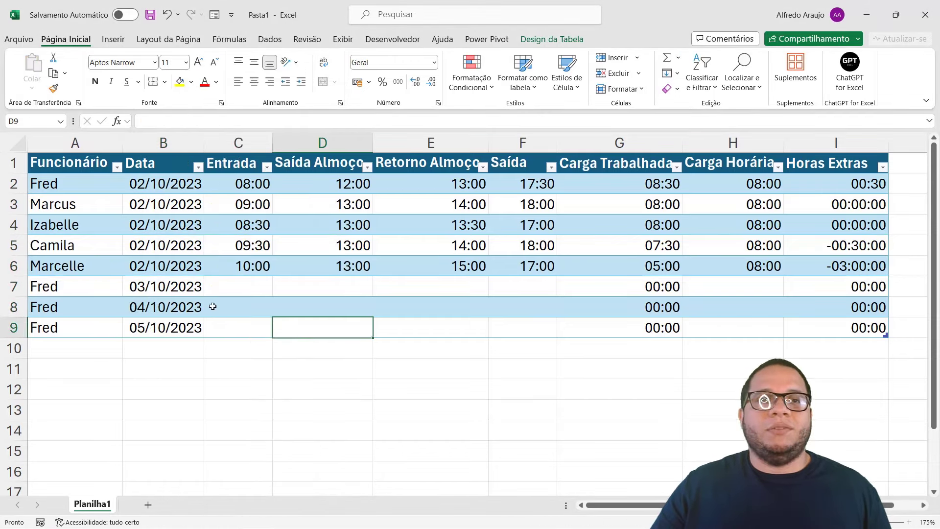
Compare the dates in B7:B9 with the first employee's date in B2
left_click(188, 294)
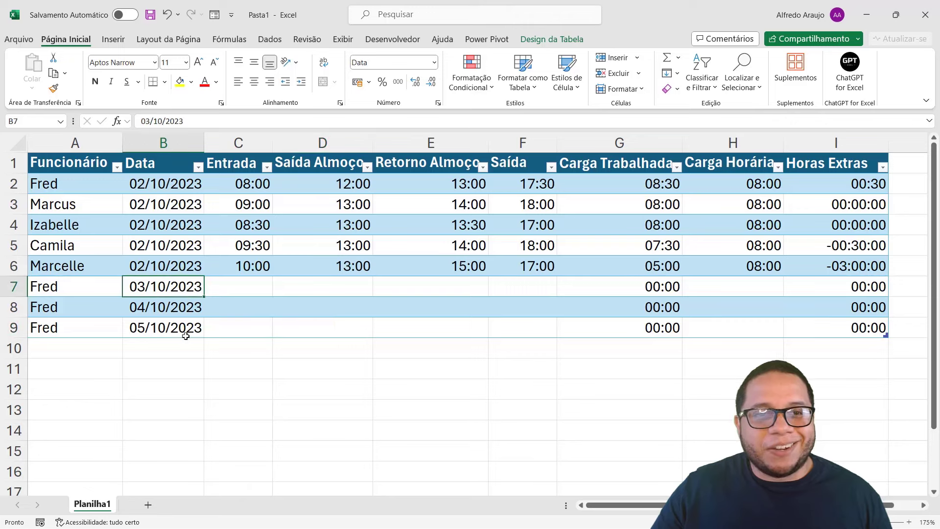
left_click(109, 187)
left_click(142, 184)
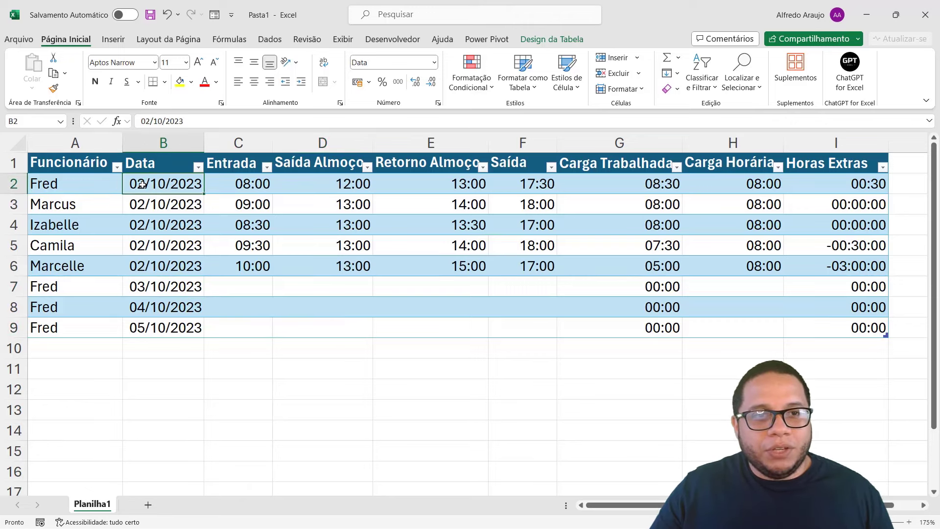
left_click(142, 286)
left_click(152, 310)
left_click(156, 328)
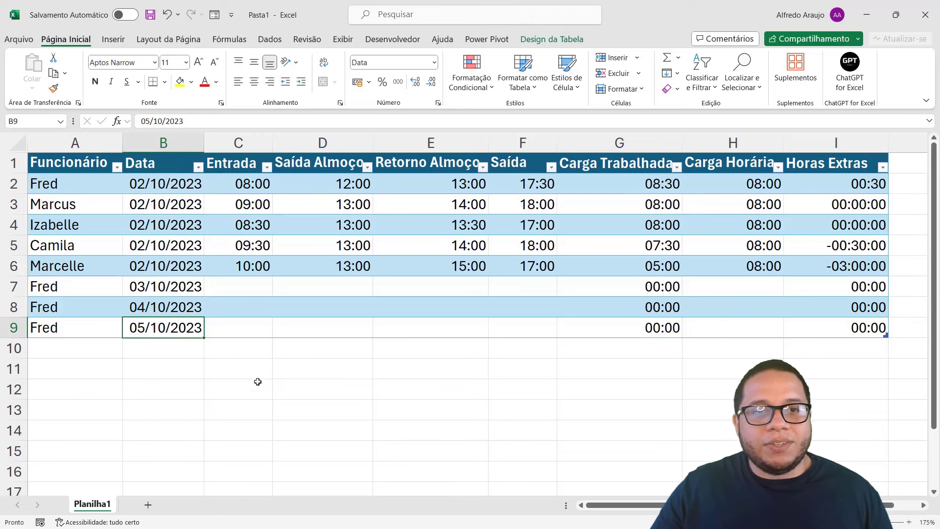
Enter the Entrada time 08:00 in C7 and copy it into C8:C9
left_click(261, 287)
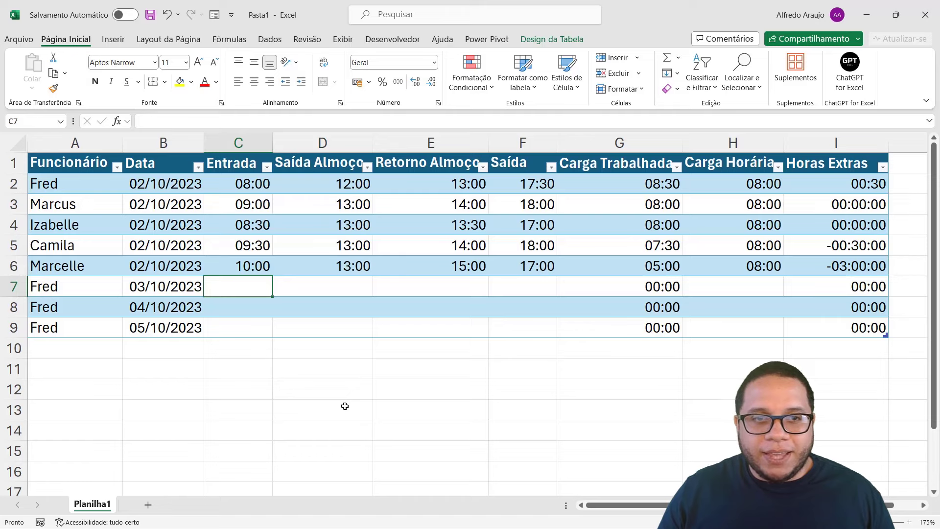
type("0")
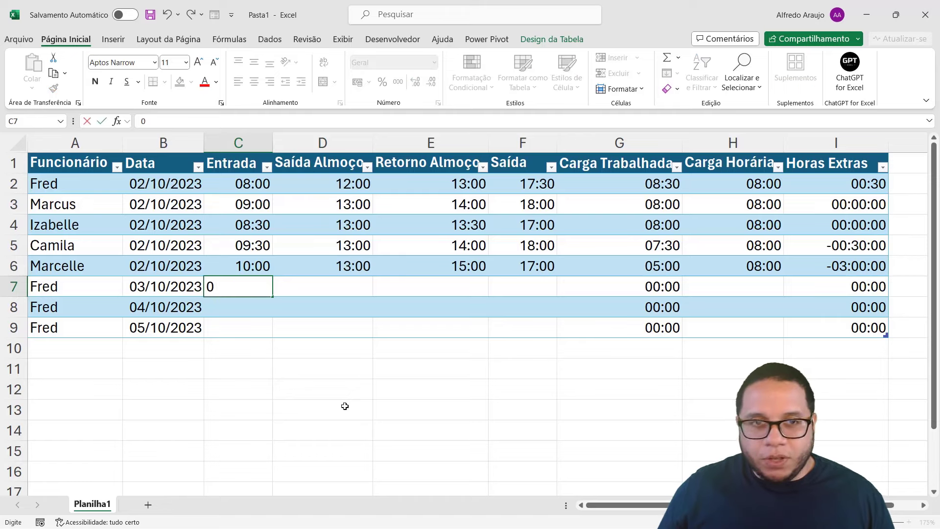
type("8:00")
key("Return")
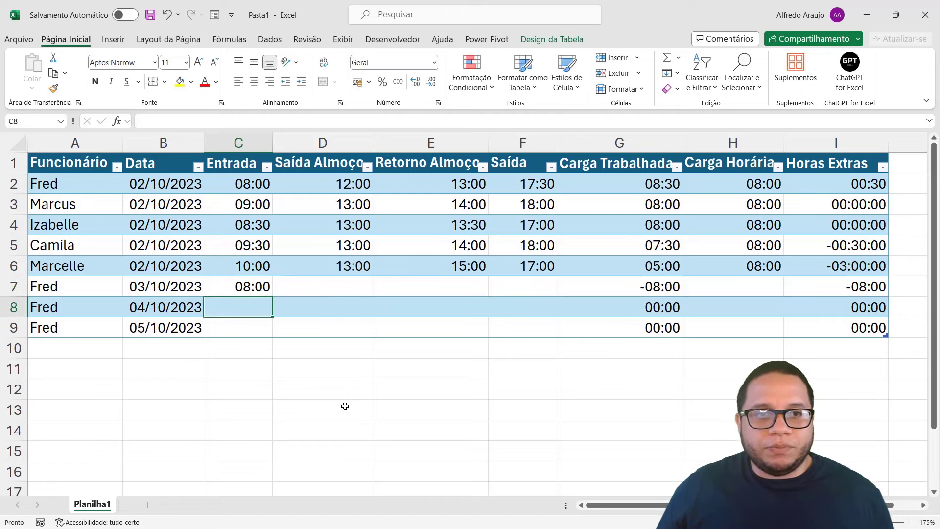
key("Up")
key("ctrl+c")
key("Down")
key("shift+Down")
key("ctrl+v")
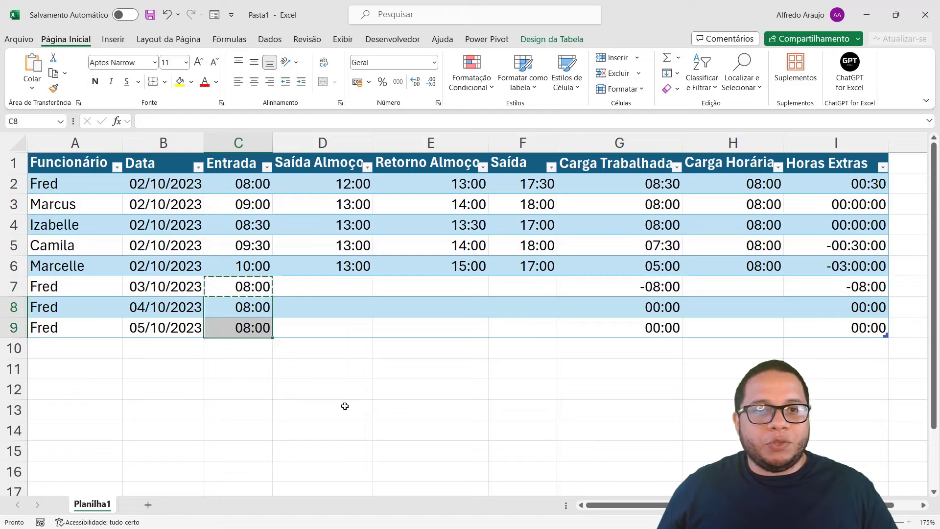
Copy the lunch times 12:00 and 13:00 from D2:E2 into D7:E9 for the three new rows
key("Right")
key("Up")
key("Up")
key("Up")
key("Up")
key("Up")
key("Up")
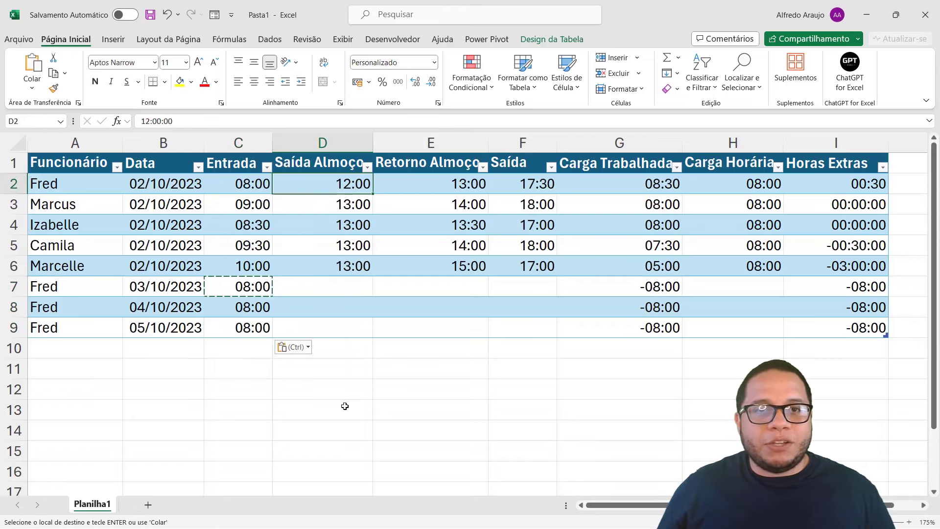
key("ctrl+c")
key("Down")
key("Up")
key("shift+Right")
key("shift+Right")
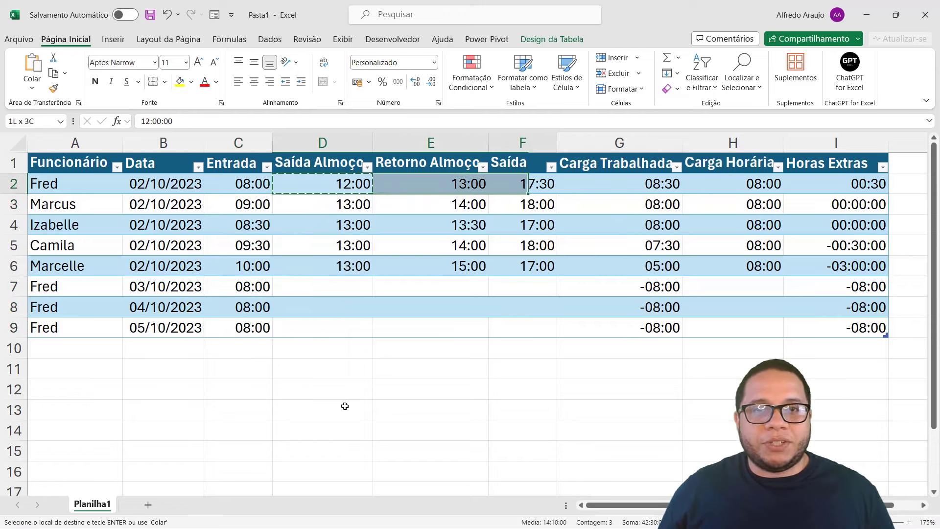
key("shift+Left")
key("ctrl+c")
key("Down")
key("Down")
key("Down")
key("Down")
key("Down")
key("shift+Down")
key("shift+Down")
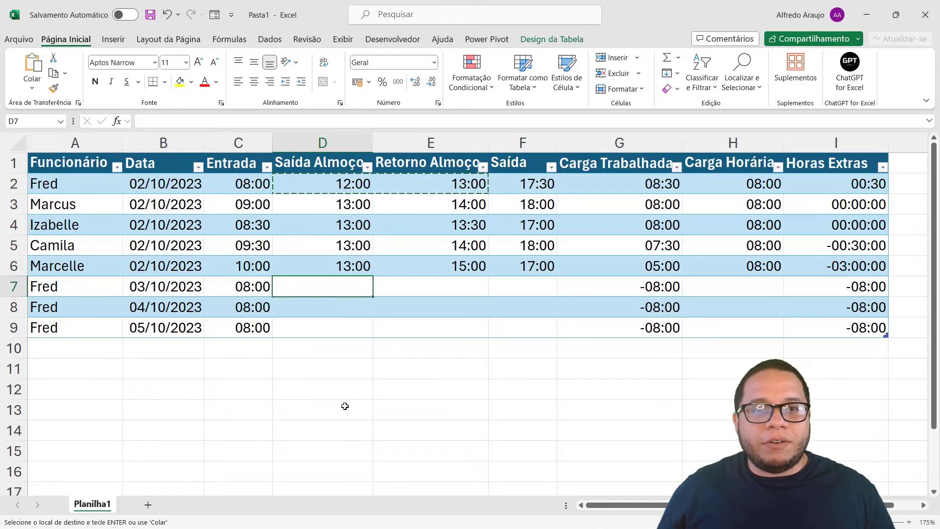
key("ctrl+v")
Enter the Saída times 17:00, 18:00 and 19:00 in F7:F9
key("Right")
key("Right")
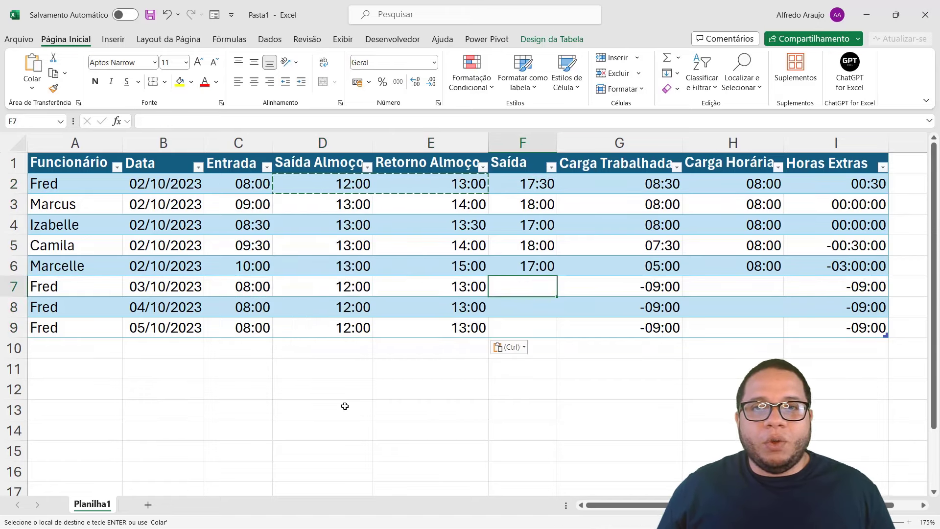
key("Escape")
type("17")
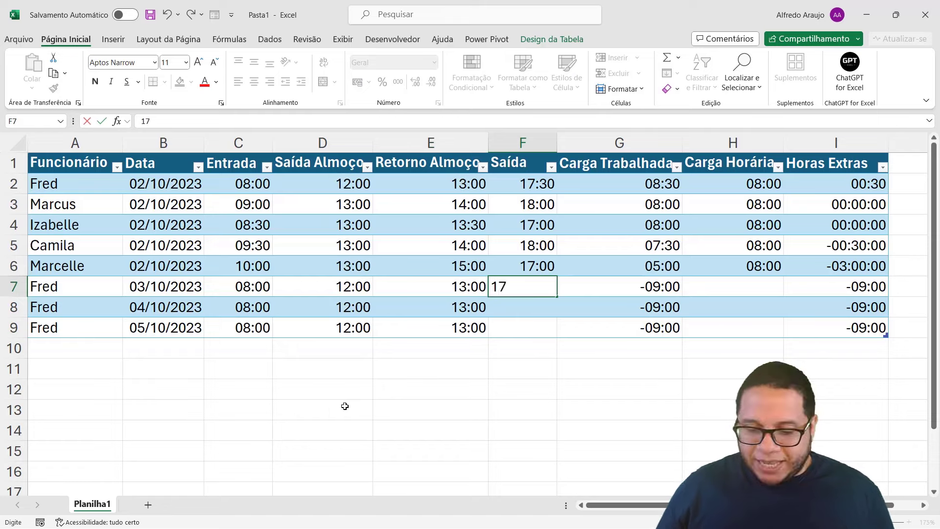
type(":00")
key("Return")
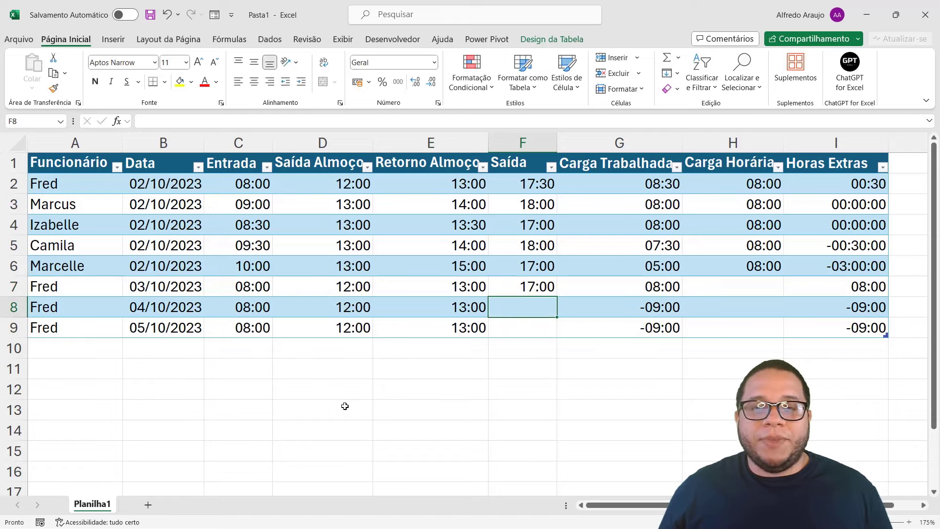
type("18")
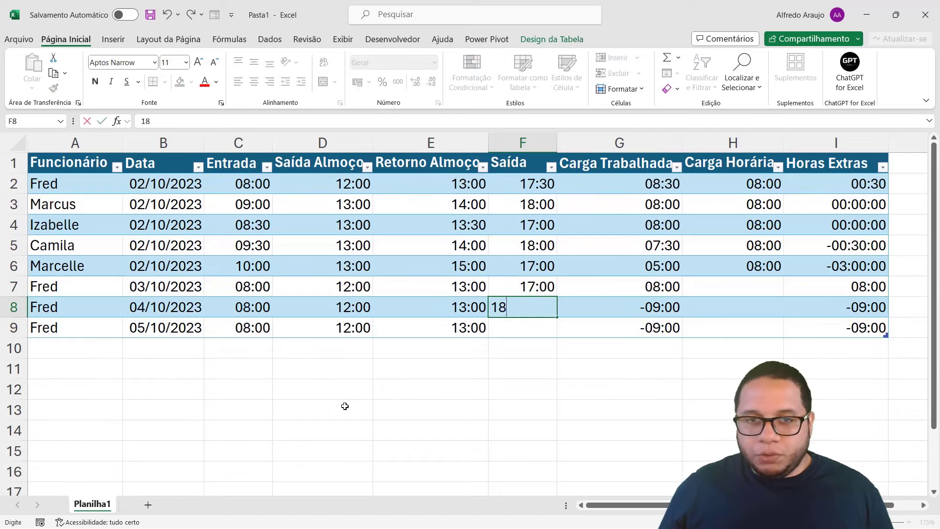
key("Return")
key("Up")
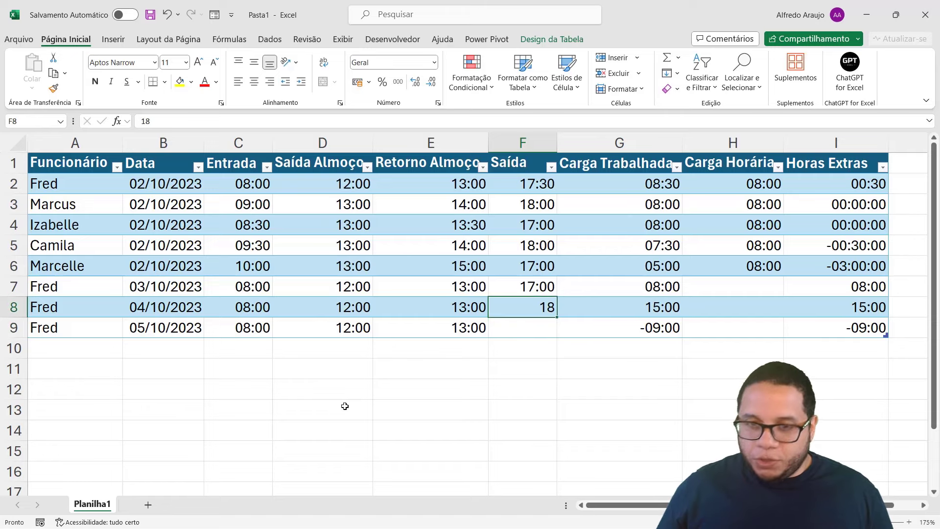
type("18:00")
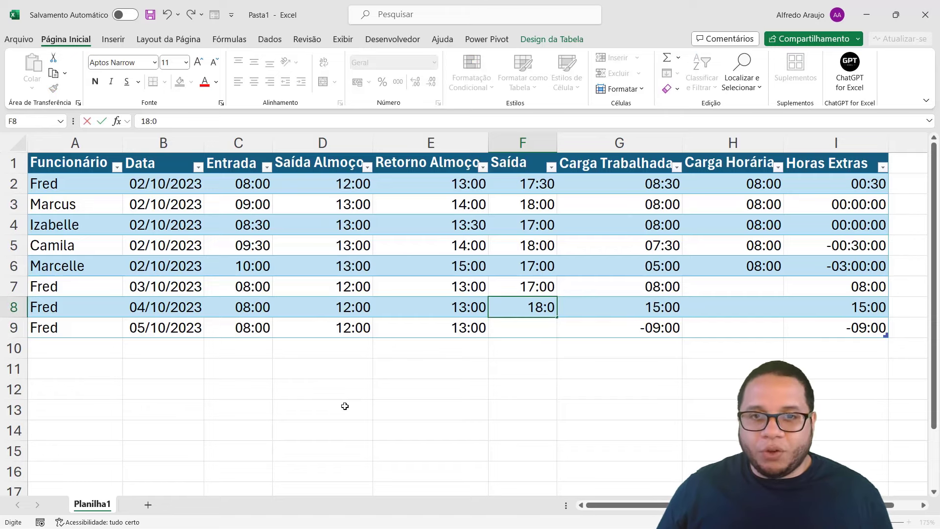
key("Return")
type("19")
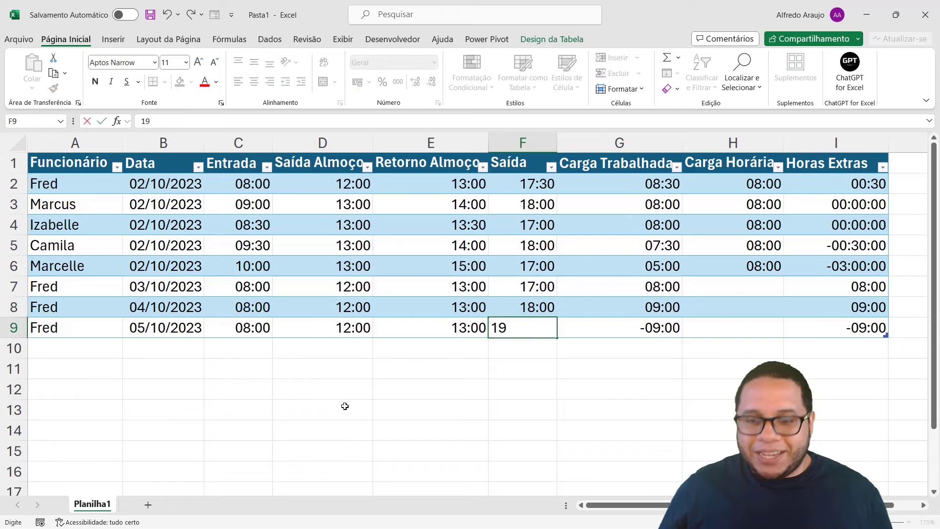
type(":00")
key("Return")
key("Up")
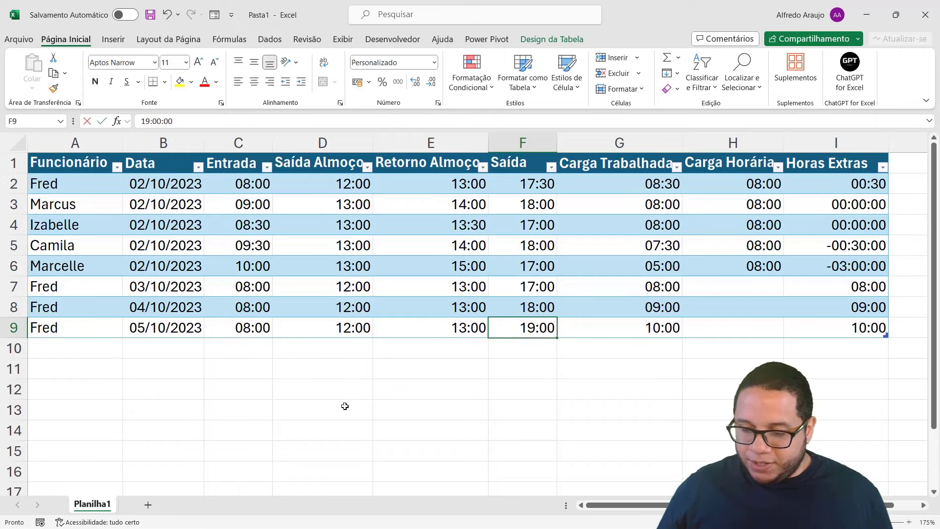
type("1")
key("Escape")
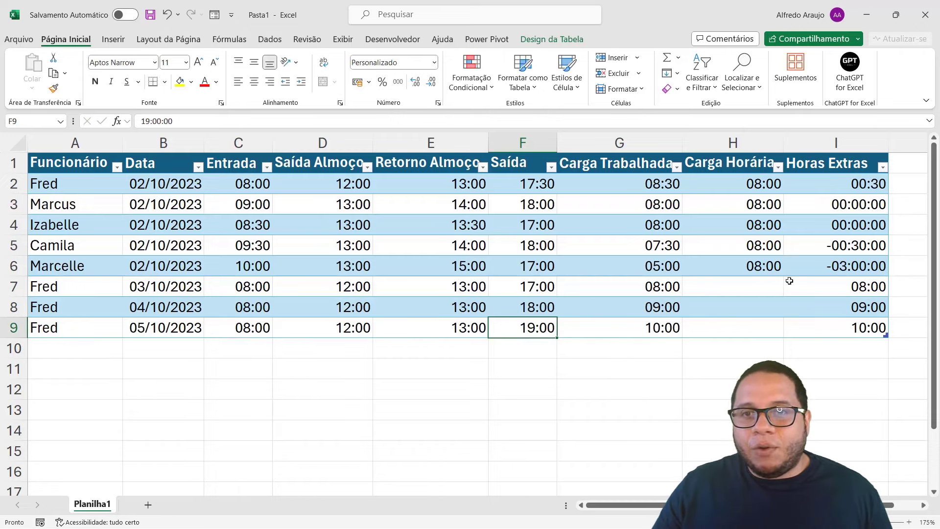
Fill the Carga Horária value 08:00 from H6 down into H7:H9
left_click(776, 272)
left_click_drag(783, 276, 767, 330)
key("Down")
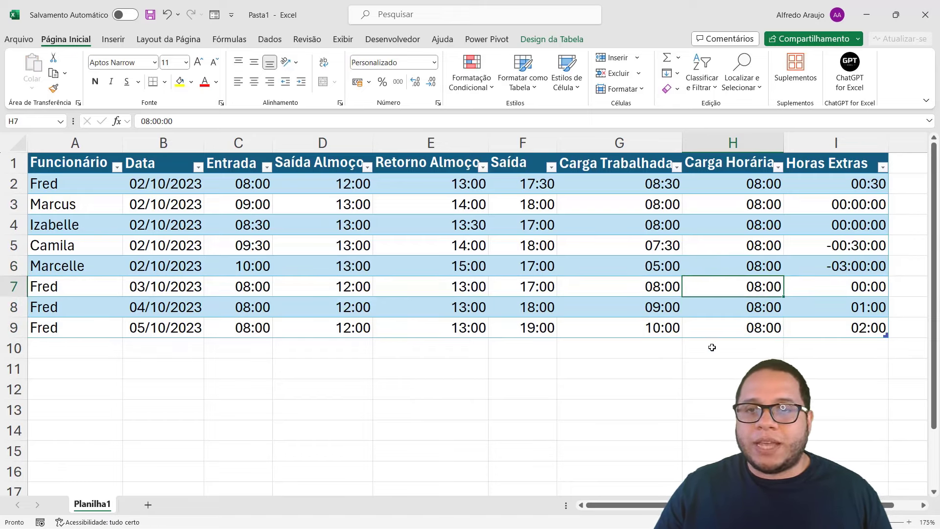
Filter the Funcionário column to show only the first employee's rows
left_click(117, 168)
left_click(64, 326)
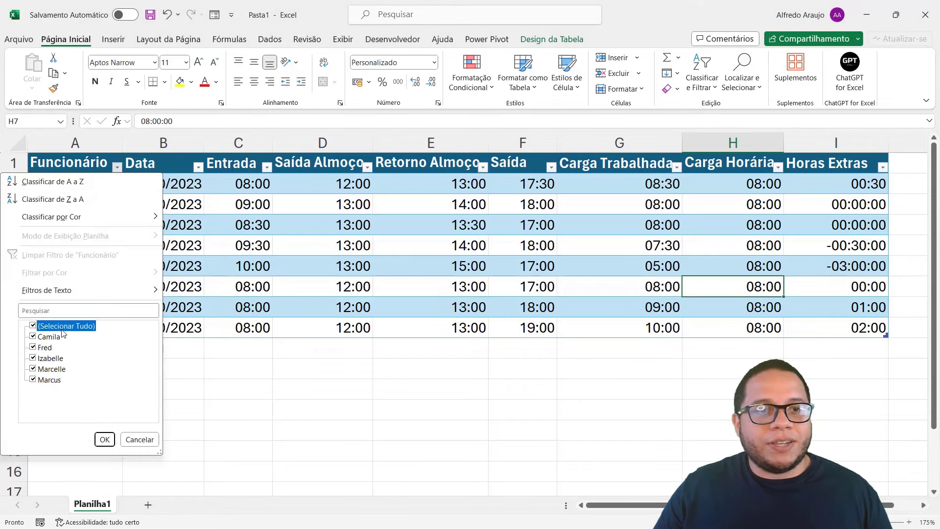
left_click(49, 347)
left_click(105, 439)
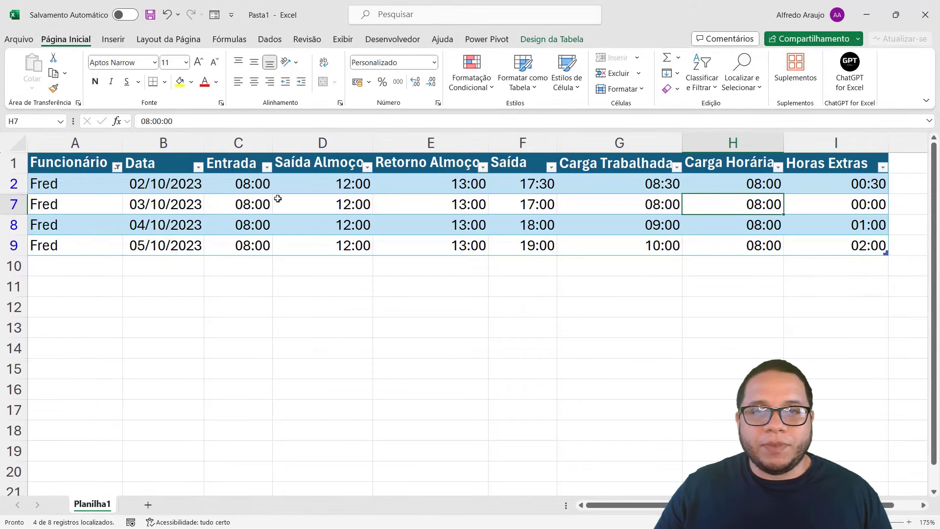
Review the first employee's daily Horas Extras and their combined sum in the filtered rows
left_click(848, 185)
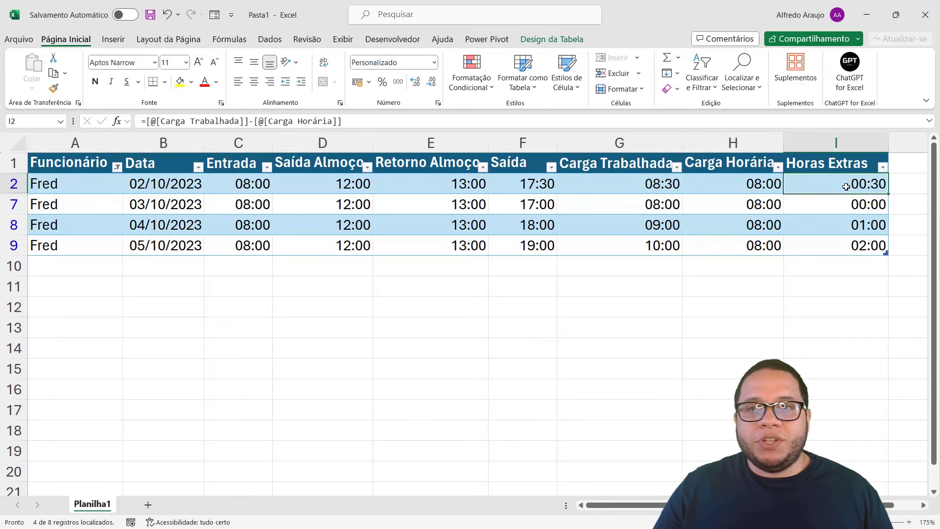
left_click(845, 225)
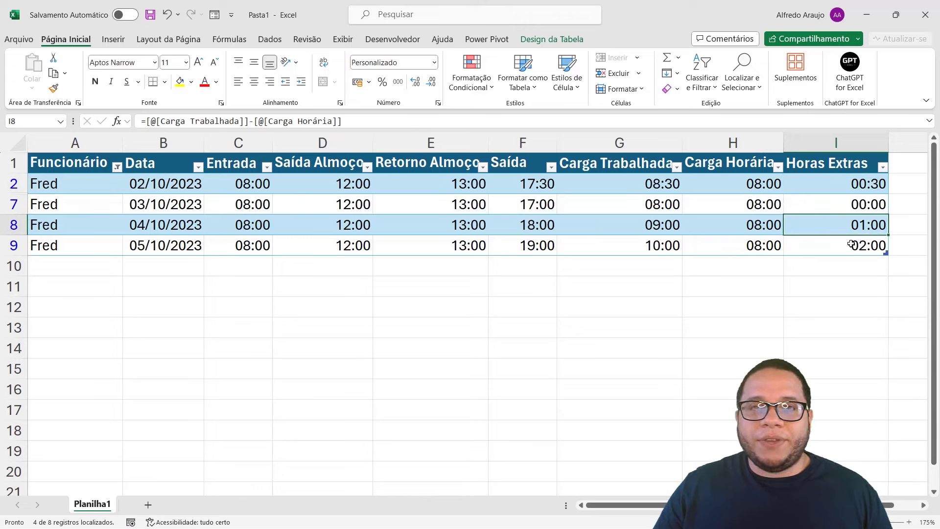
left_click(851, 243)
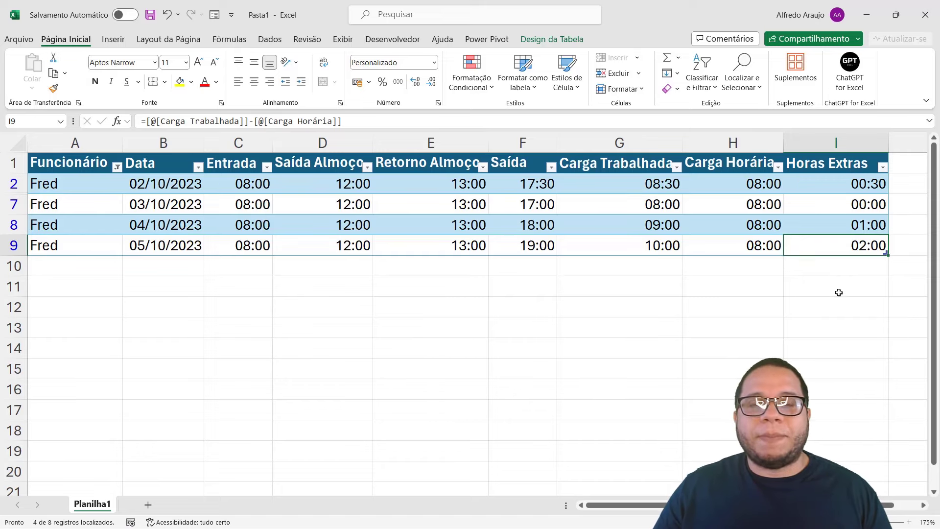
left_click_drag(846, 190, 835, 247)
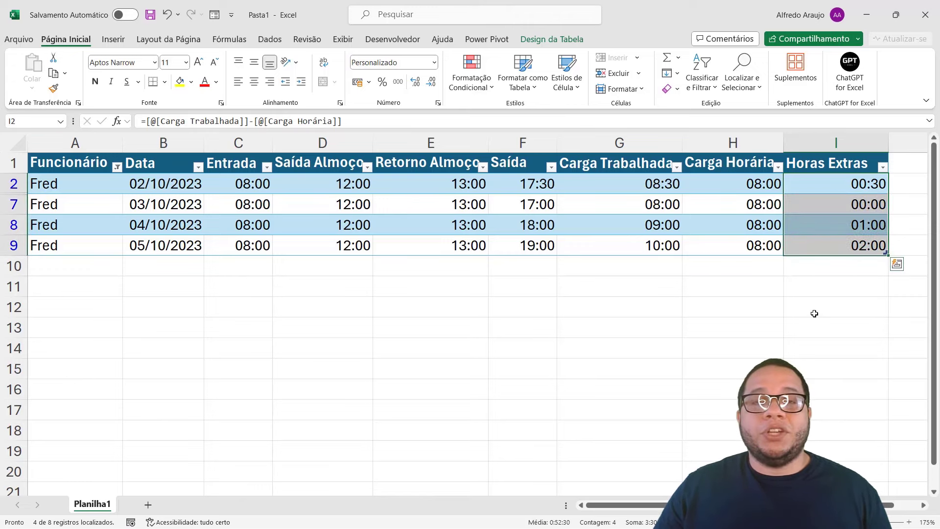
left_click(843, 240)
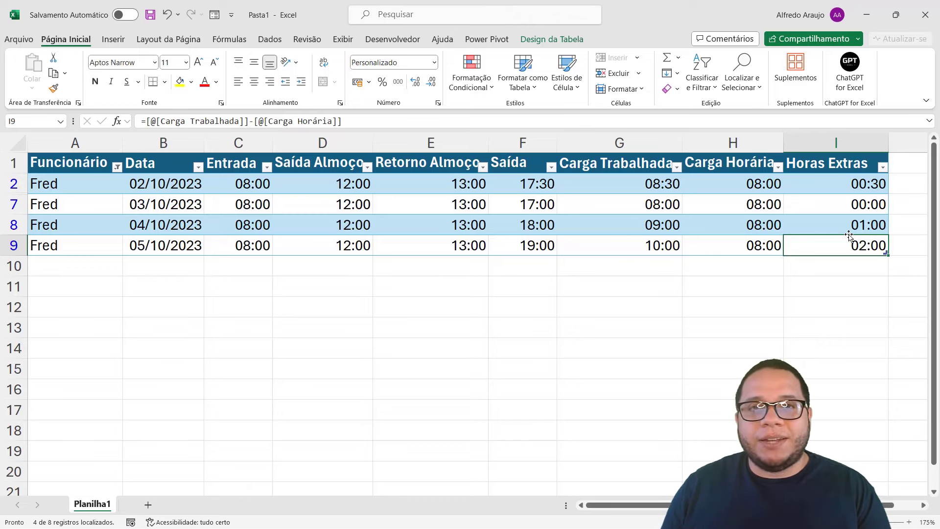
Clear the Funcionário filter to show all employees' rows again
left_click(426, 155)
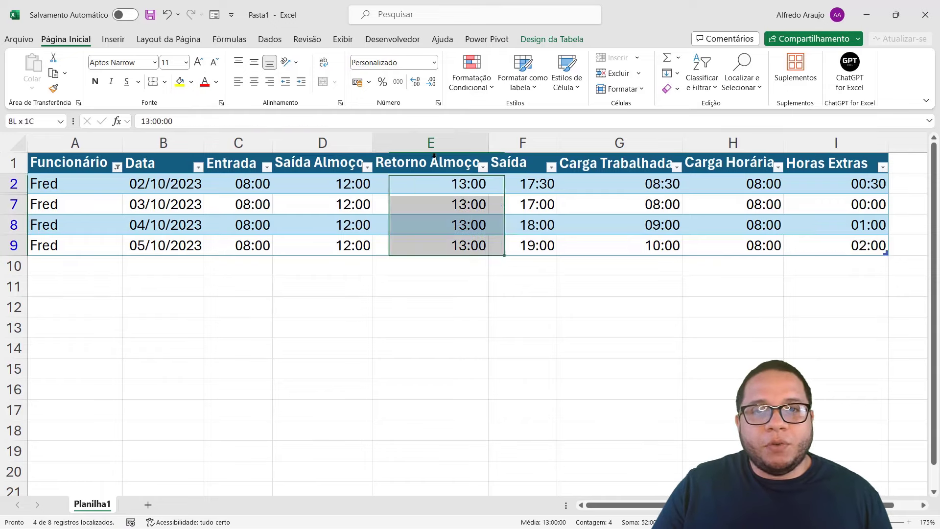
left_click(296, 162)
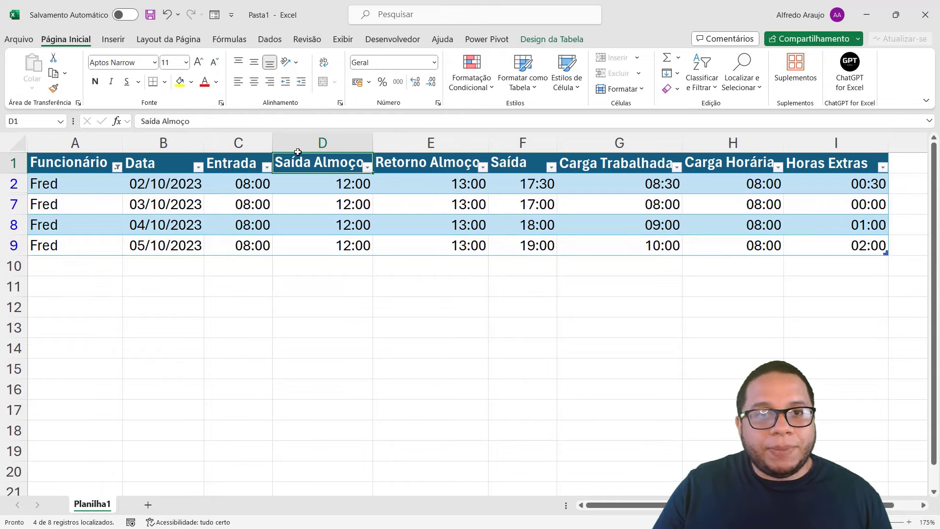
left_click(269, 39)
left_click(462, 57)
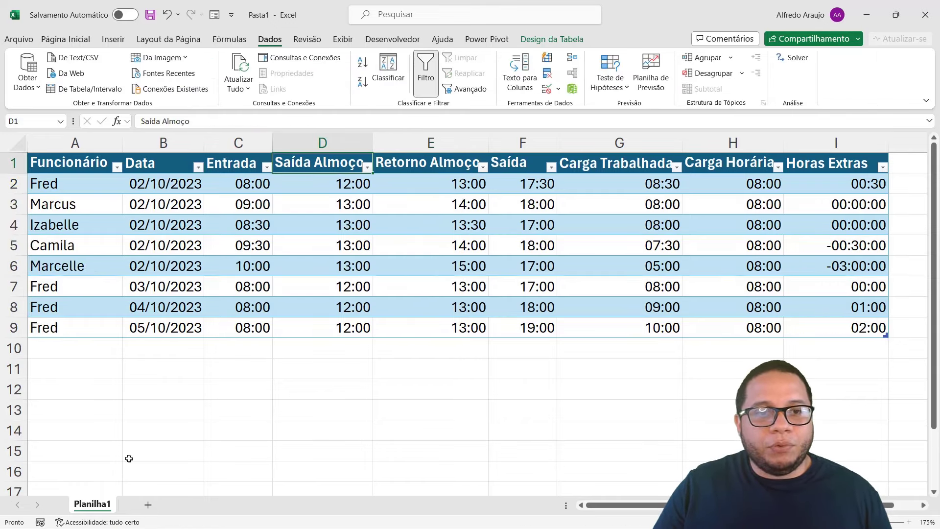
Rename the time sheet's worksheet as Controle de Horas
key("Caps_Lock")
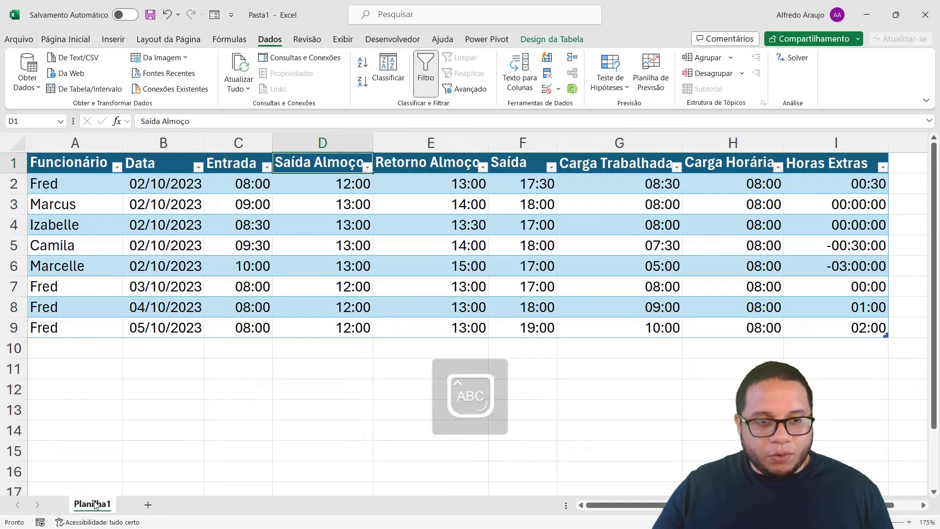
left_click(124, 472)
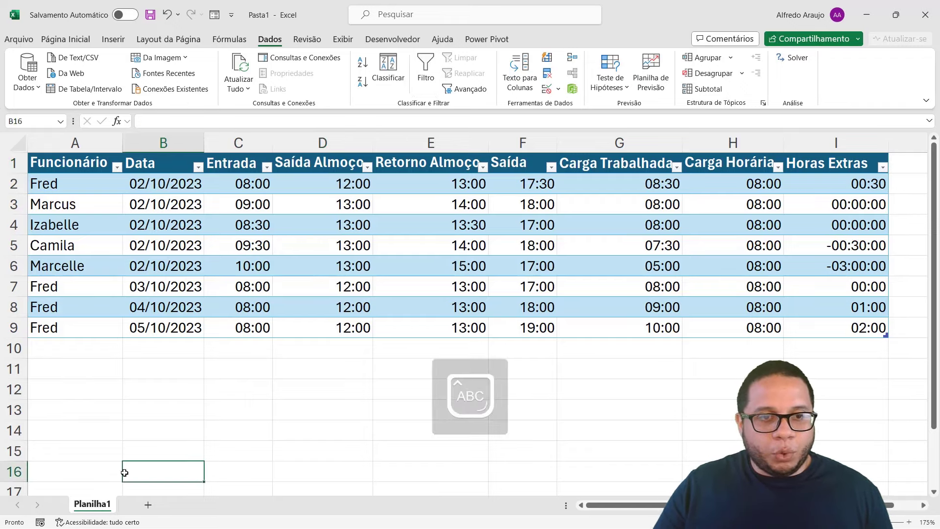
double_click(93, 505)
type("cONTR")
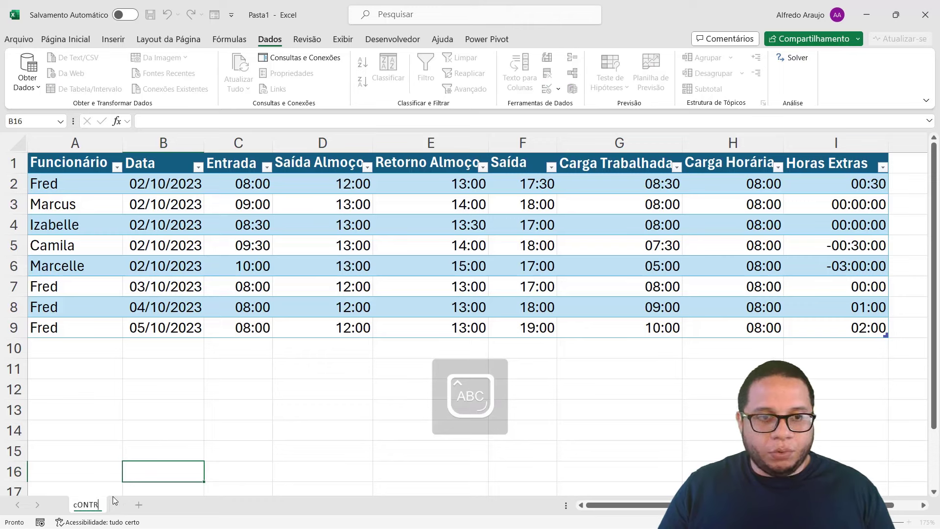
key("BackSpace")
key("BackSpace")
key("BackSpace")
key("BackSpace")
key("BackSpace")
key("Caps_Lock")
type("Controle")
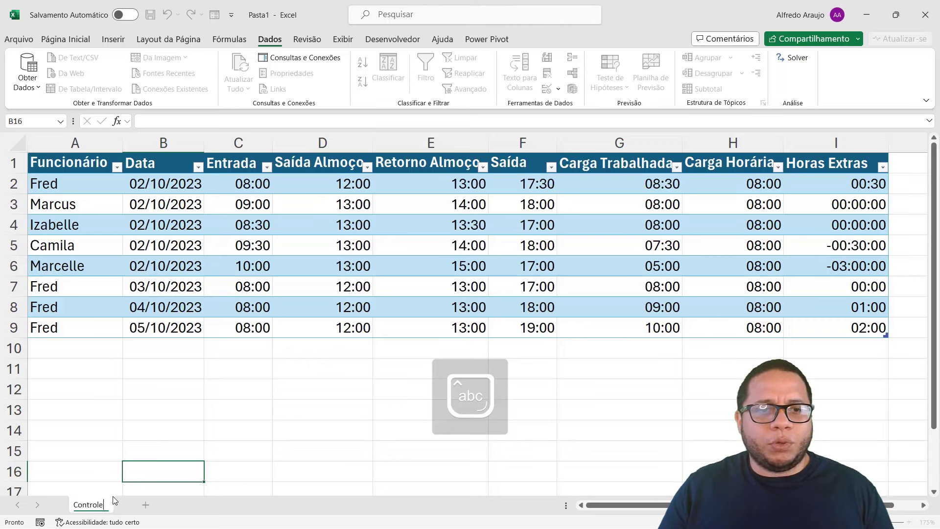
type(" de Horas")
key("Return")
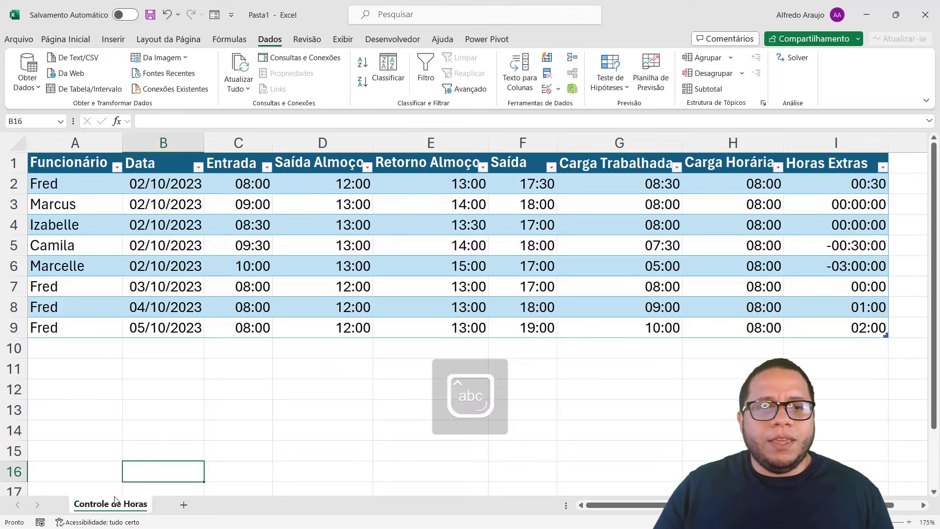
Add a new worksheet and name it Cadastro de Funcionário
left_click(184, 504)
double_click(179, 505)
key("Caps_Lock")
type("C")
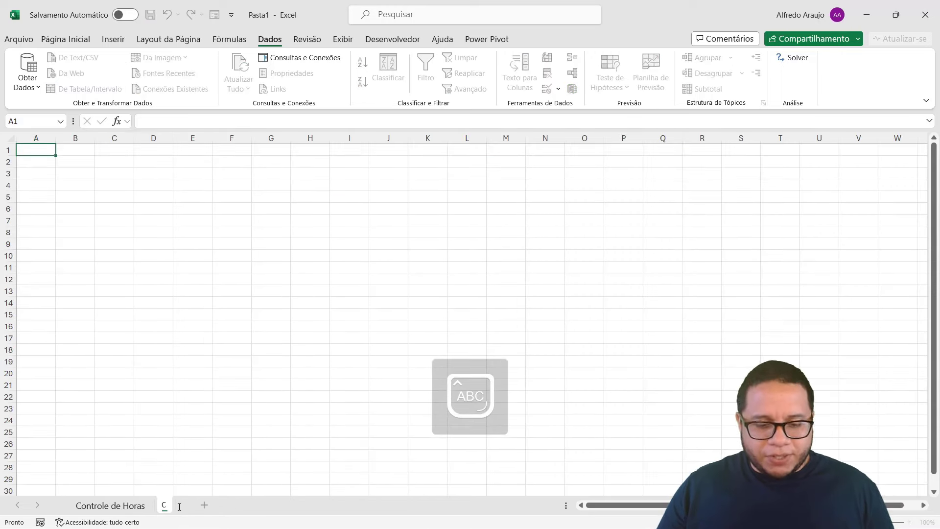
key("Caps_Lock")
type("adastro de")
key("Caps_Lock")
type("F")
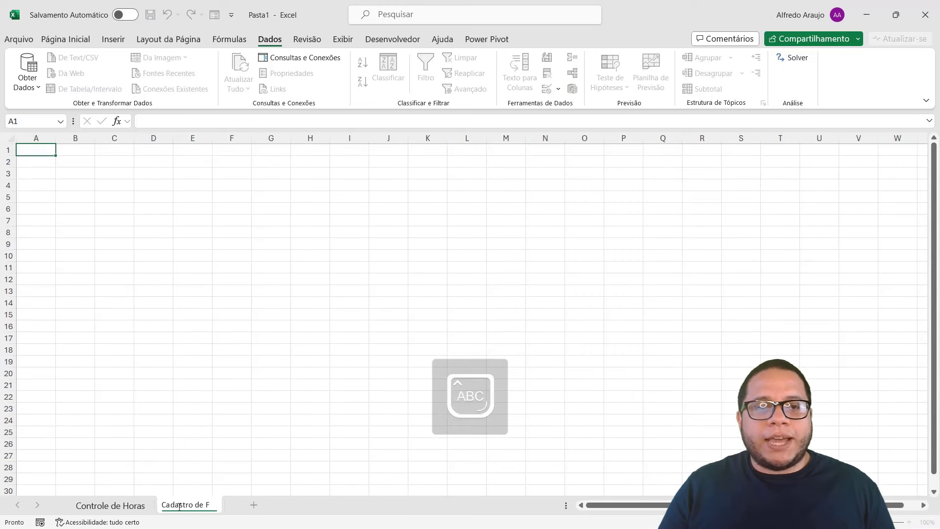
key("Caps_Lock")
type("uncionário")
key("Return")
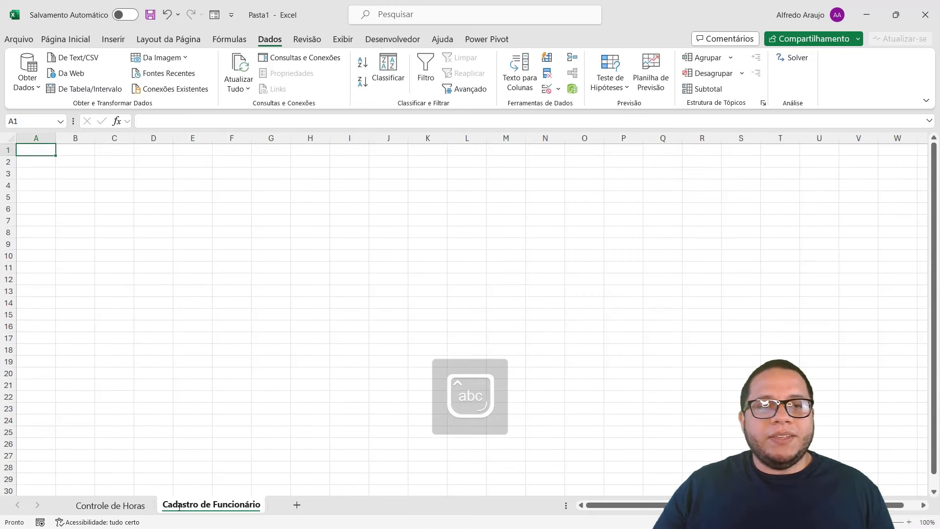
Enter the headers Nome in A1 and Cargo in B1 of the Cadastro de Funcionário sheet
scroll(56, 277, "up", 11)
key("Caps_Lock")
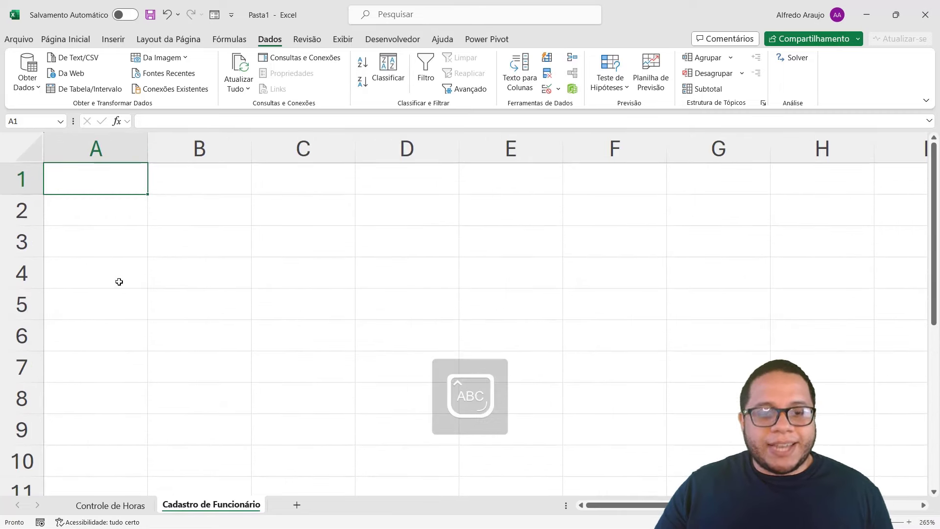
type("N")
key("Caps_Lock")
type("ome")
key("Tab")
key("Caps_Lock")
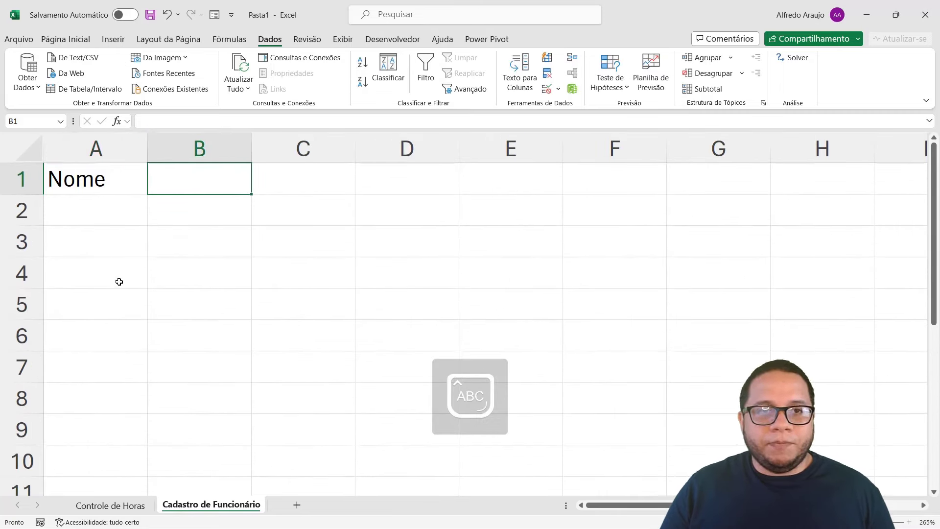
type("C")
key("Caps_Lock")
type("argo")
key("Tab")
Add the headers Carga Horária in C1 and Salário in D1
key("Caps_Lock")
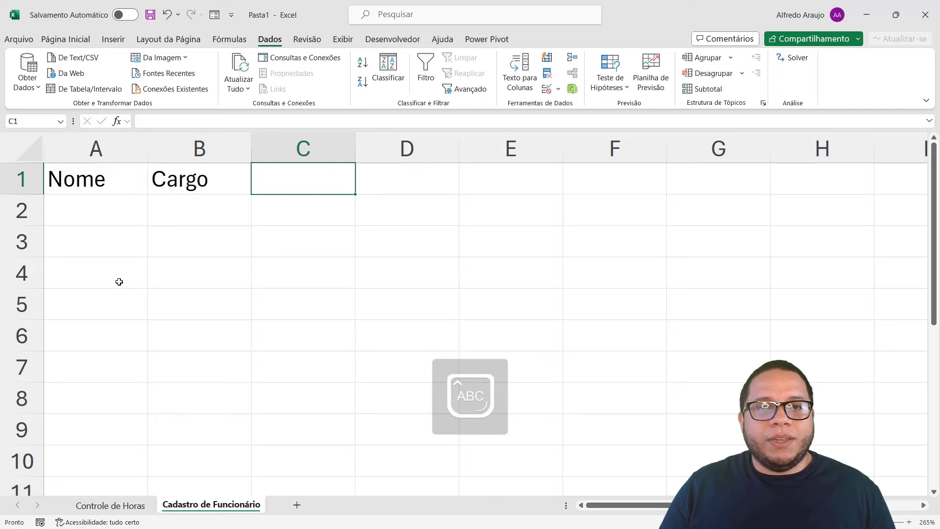
type("C")
key("Caps_Lock")
type("arga")
key("Caps_Lock")
type("H")
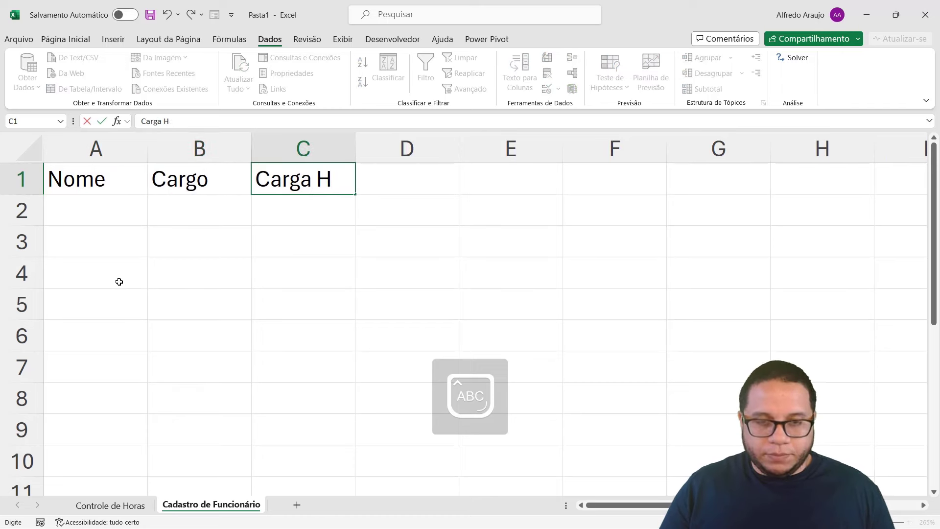
key("Caps_Lock")
type("orária")
key("Tab")
key("Caps_Lock")
type("S")
key("Caps_Lock")
type("alá")
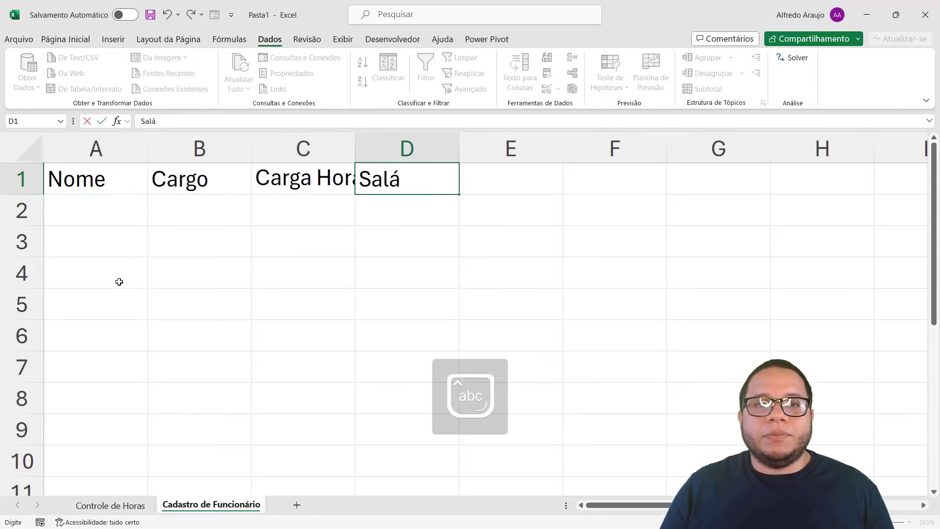
type("rio")
key("Return")
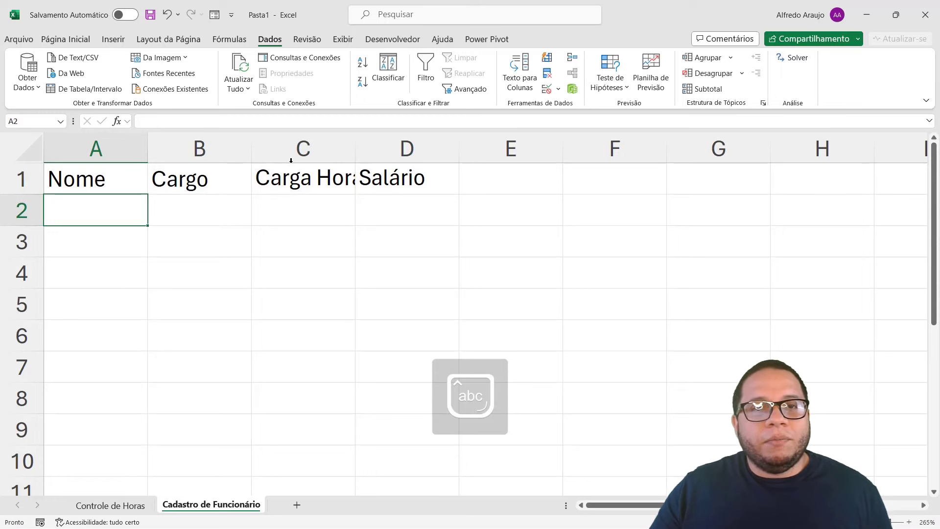
Fit column C's width to its header and change the header in C1 to Carga Horário
double_click(356, 145)
left_click(523, 169)
left_click(468, 178)
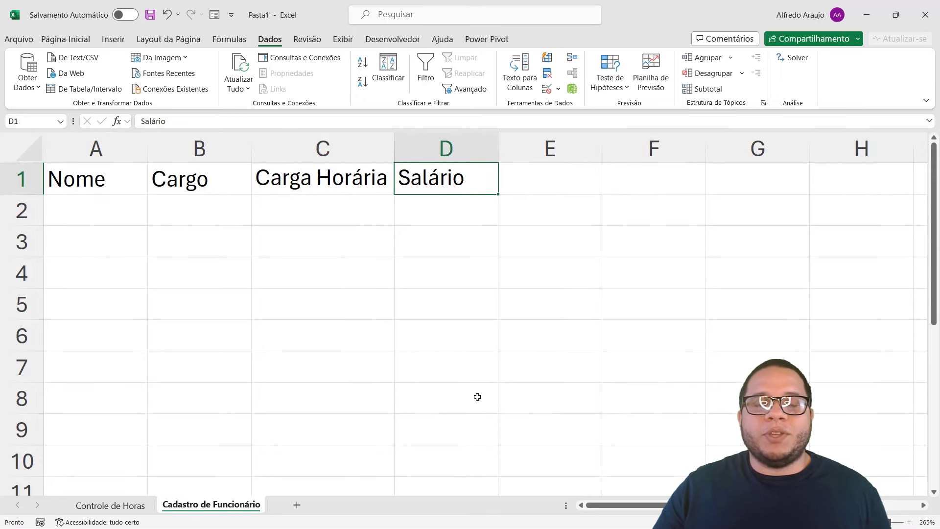
key("Left")
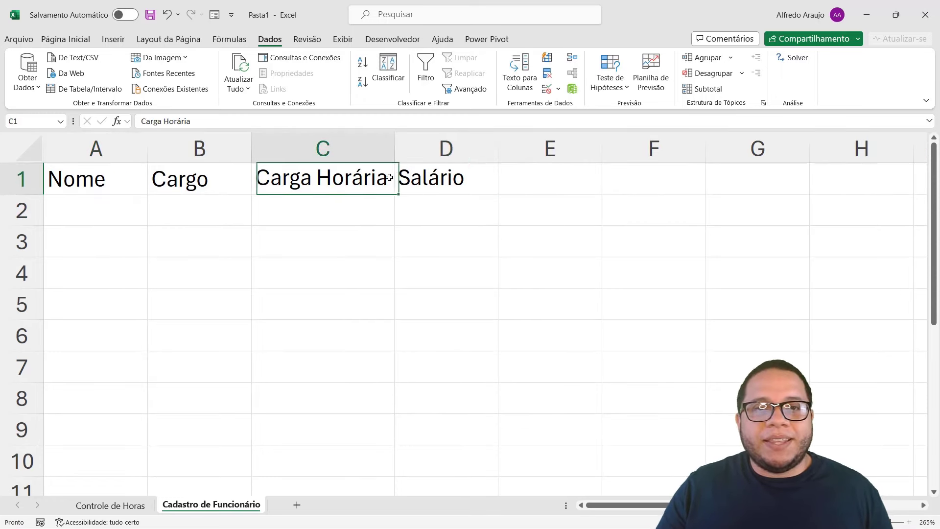
key("F2")
key("BackSpace")
type("o")
key("Return")
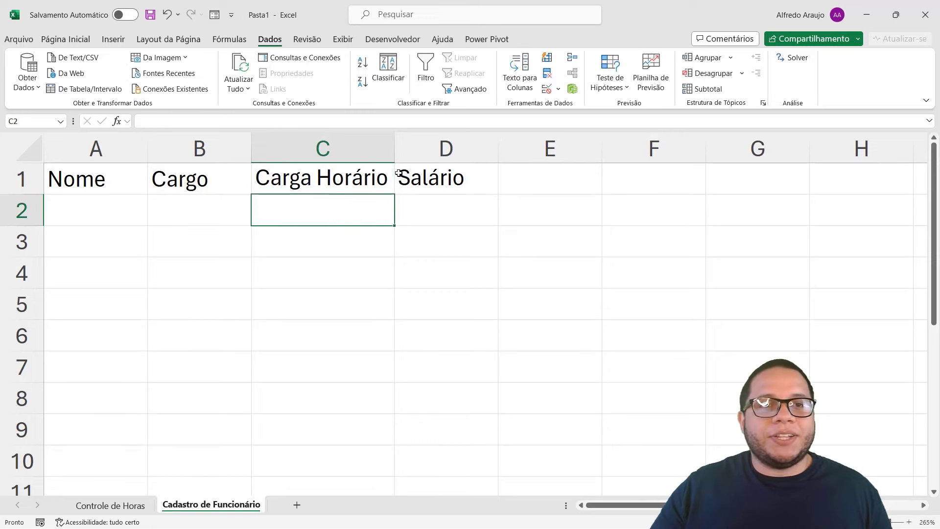
Check the employees on the Controle de Horas sheet and enter the five distinct names in A2:A6 of Cadastro de Funcionário
left_click(123, 198)
left_click(118, 504)
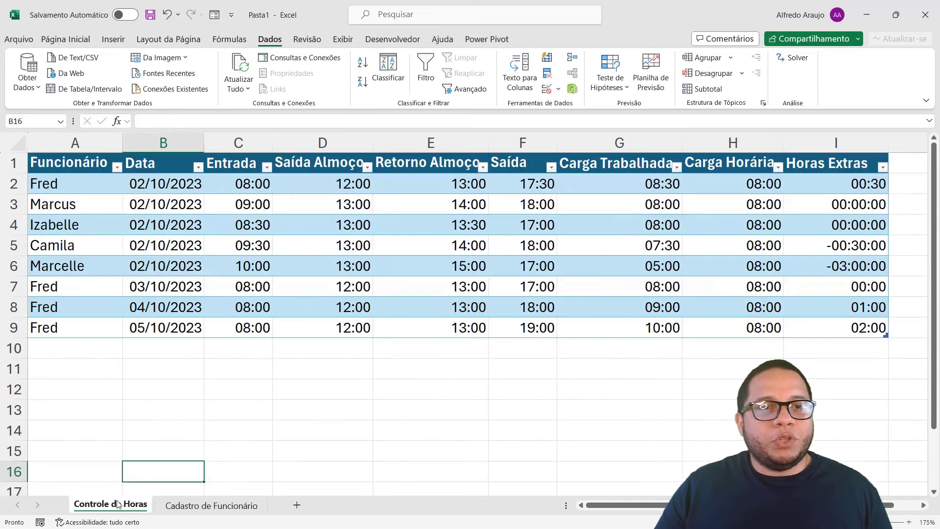
left_click(83, 188)
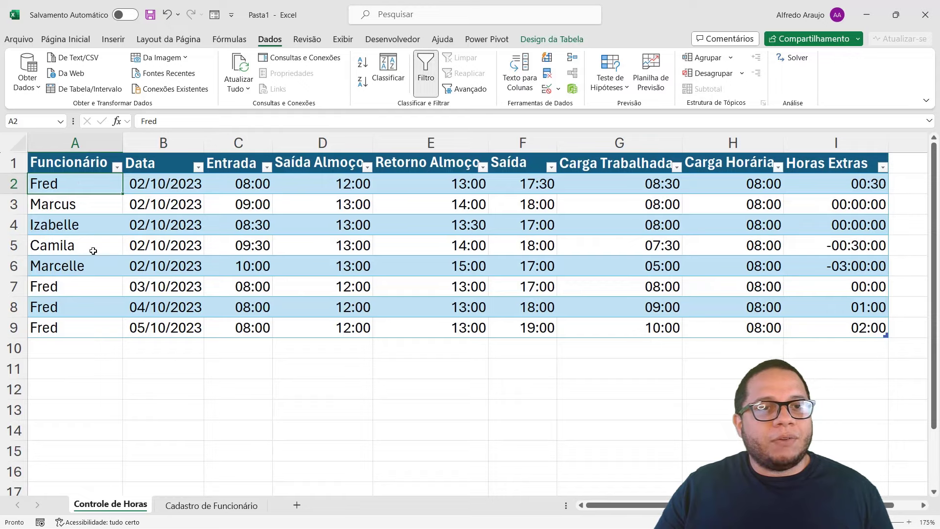
left_click(196, 509)
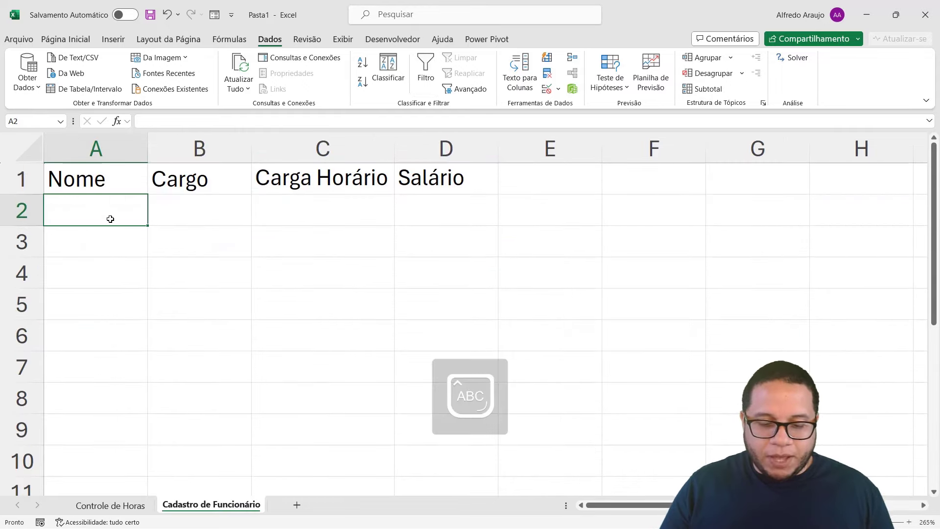
type("Fred")
key("Return")
type("Marcus")
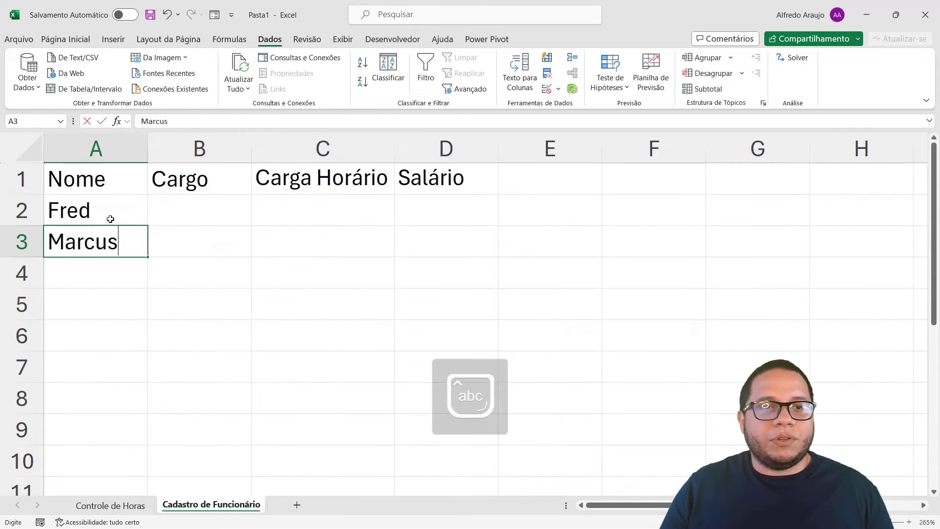
key("Return")
type("Izabelle")
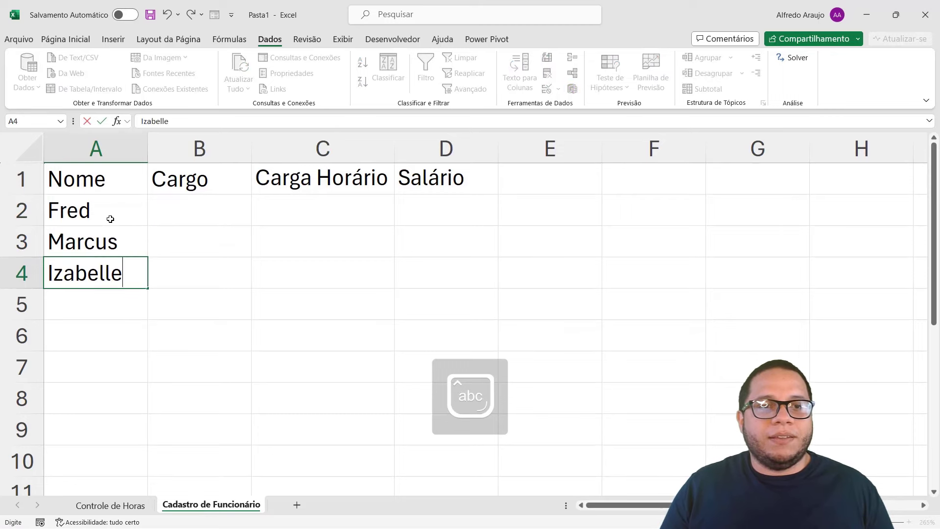
key("Return")
type("Camila")
key("Return")
type("Marcelle")
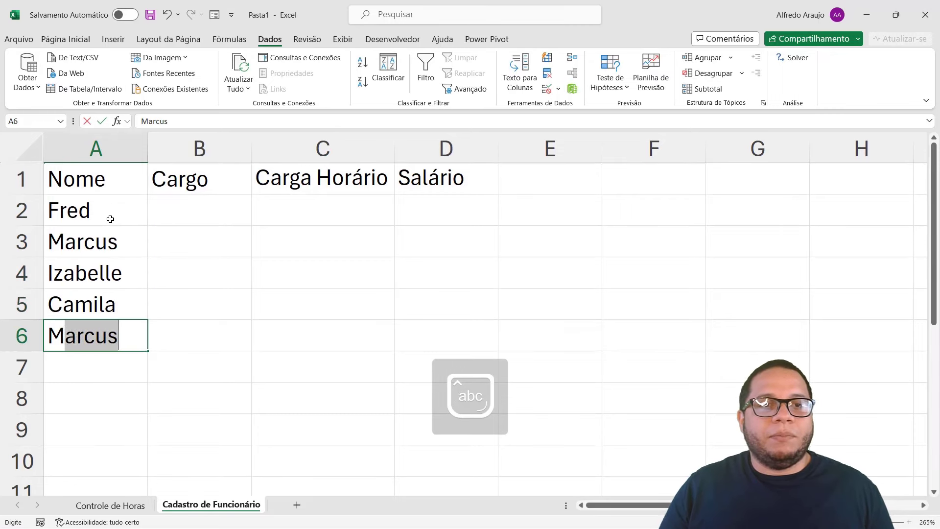
key("Tab")
Enter the Cargo values Especialista, Analista and Gerente in B2:B4
key("Up")
key("Up")
key("Up")
key("Up")
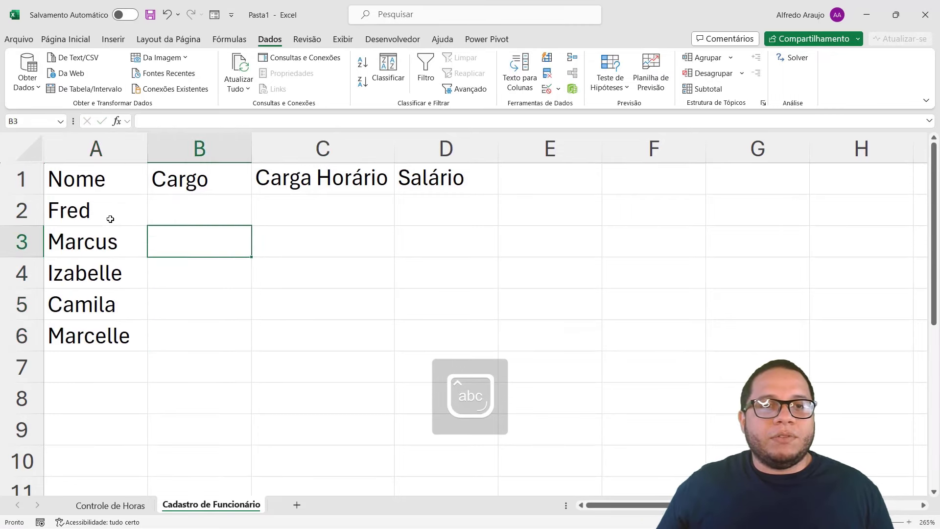
type("Especialista")
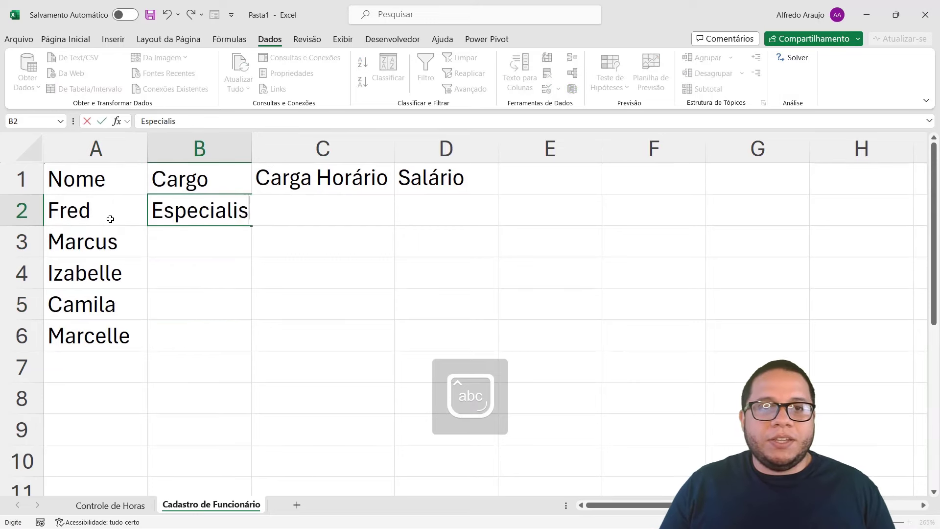
key("Return")
type("Analista")
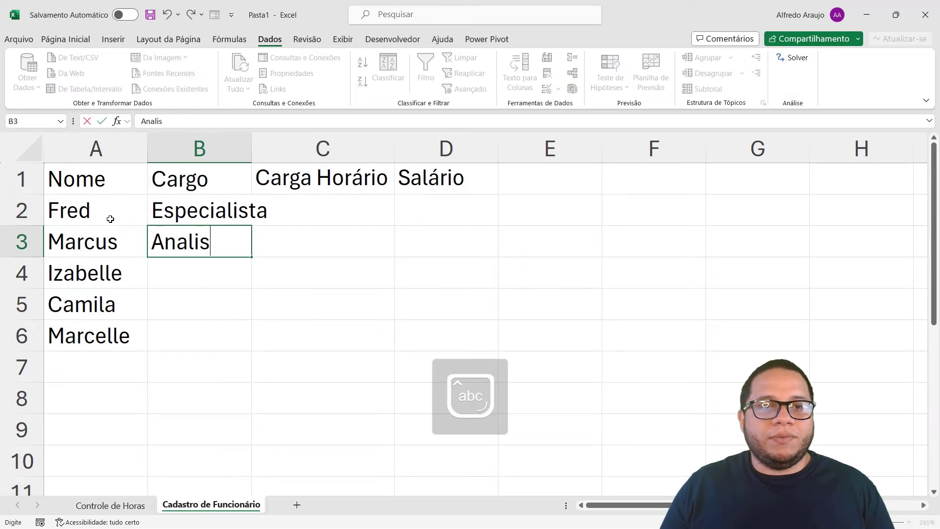
key("Return")
type("Gerente")
key("Return")
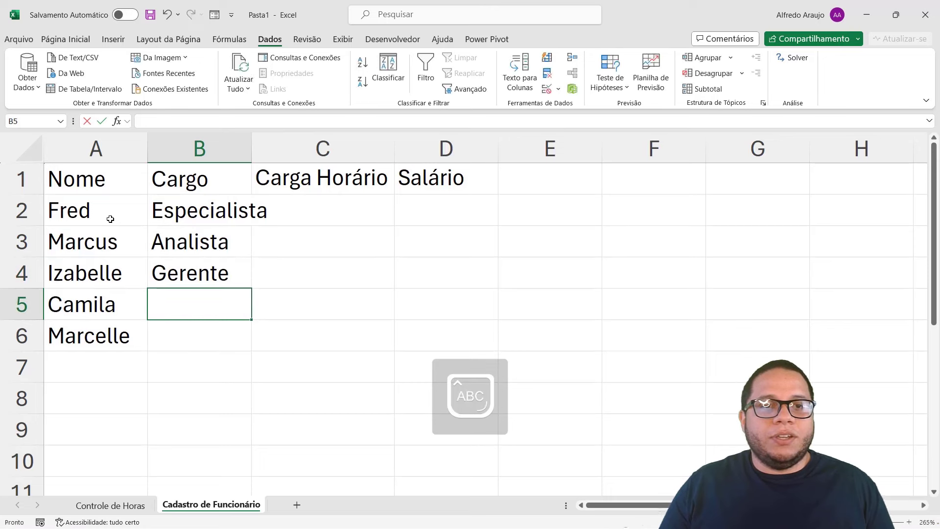
Enter the Cargo values Diretora in B5 and Estagiária in B6
type("Dre")
key("BackSpace")
key("BackSpace")
type("ir")
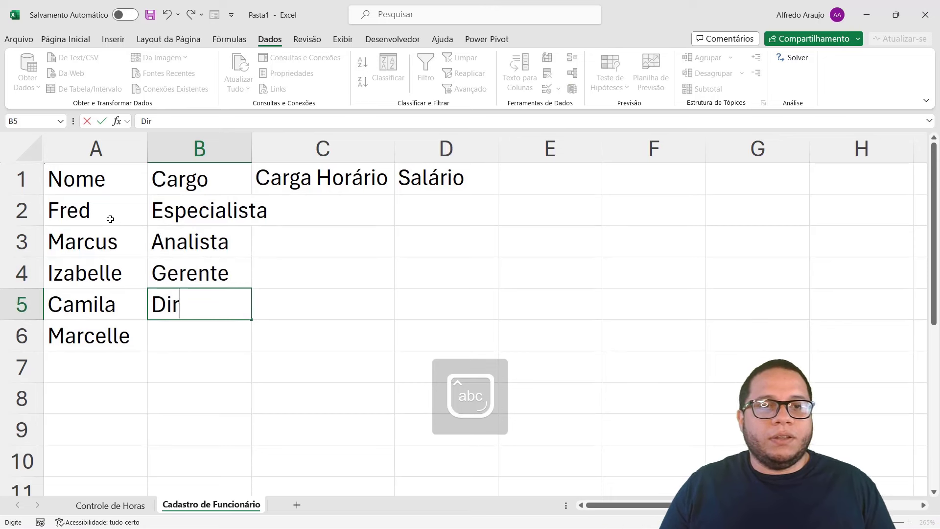
type("etora")
key("Return")
type("Es")
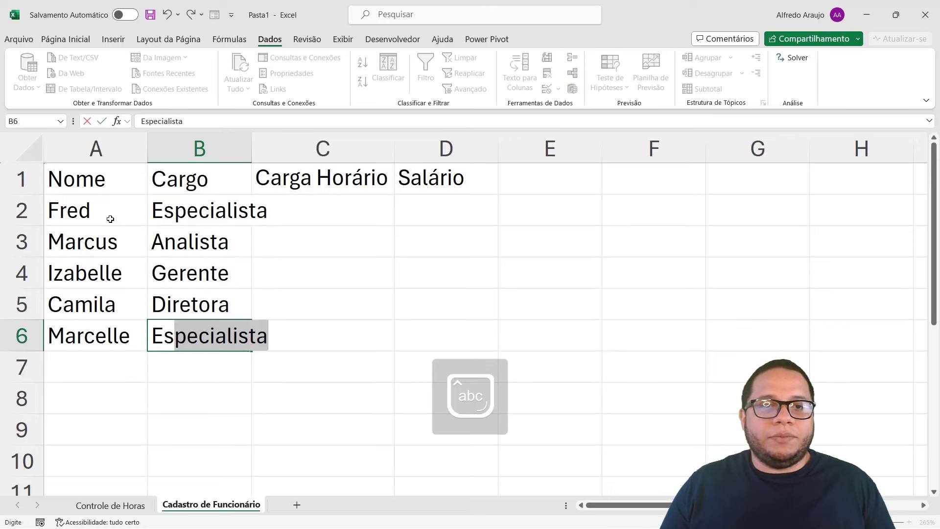
type("tagiá")
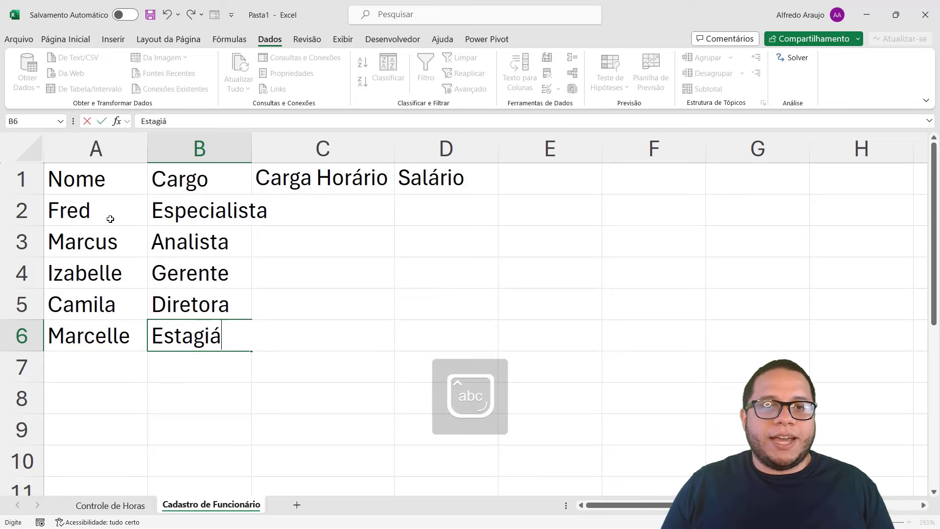
type("ria")
key("Tab")
Enter 08:00 as the first employee's Carga Horário in C2
left_click(326, 204)
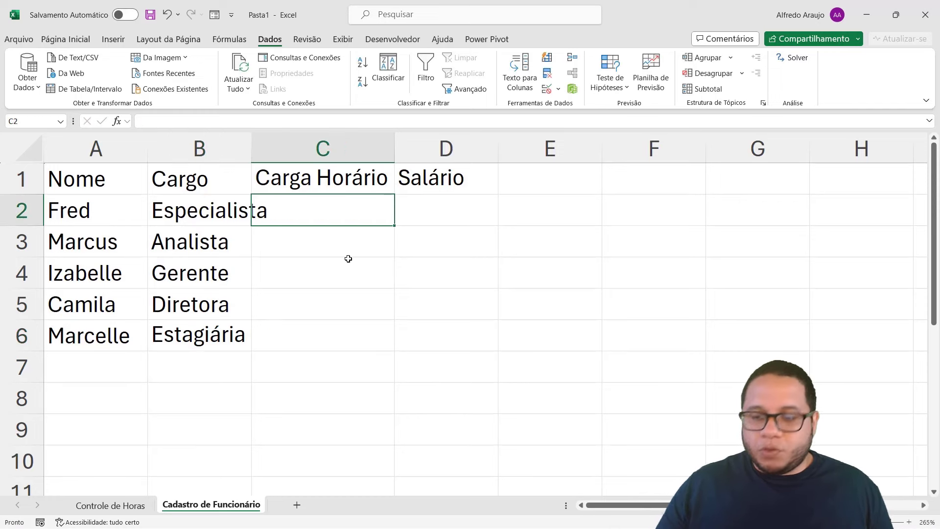
type("08:0")
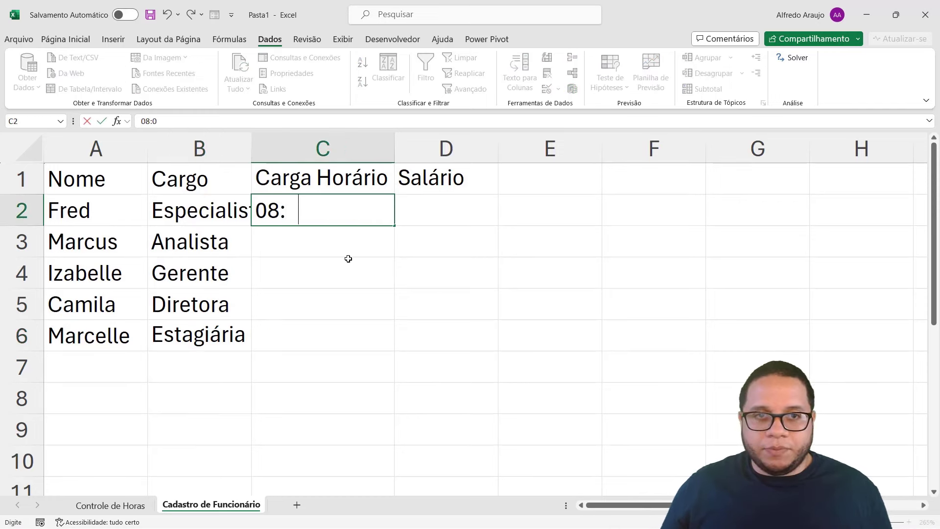
type("0")
key("Return")
Copy the 08:00 workload from C2 down to C3:C5
left_click(363, 207)
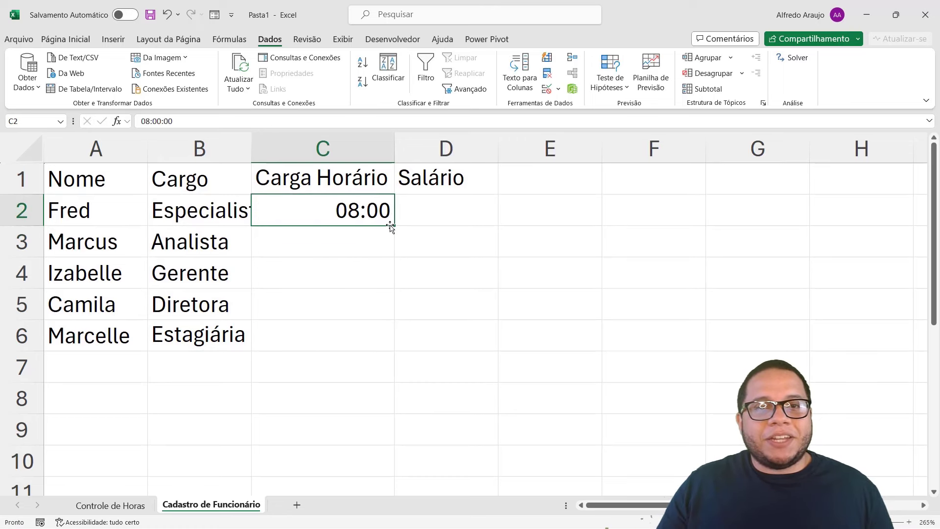
left_click_drag(394, 226, 374, 210)
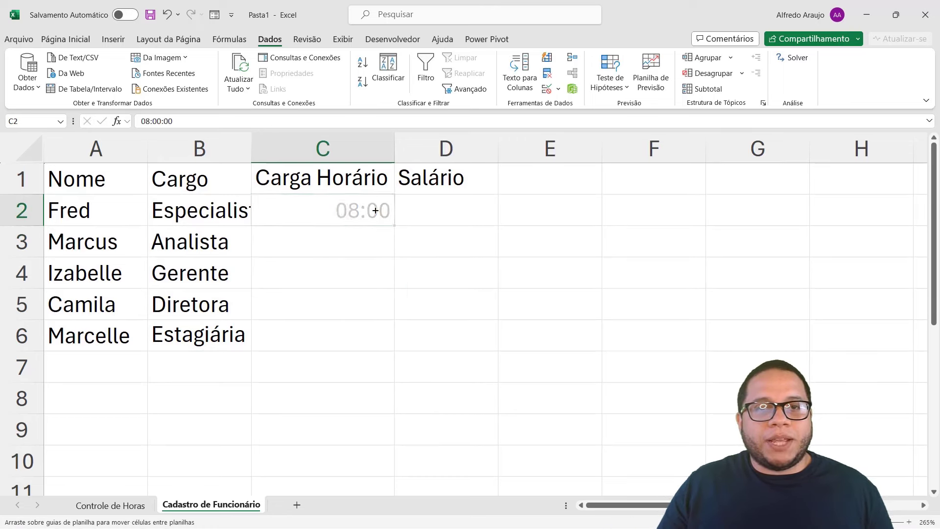
key("ctrl+c")
left_click(355, 308, "shift")
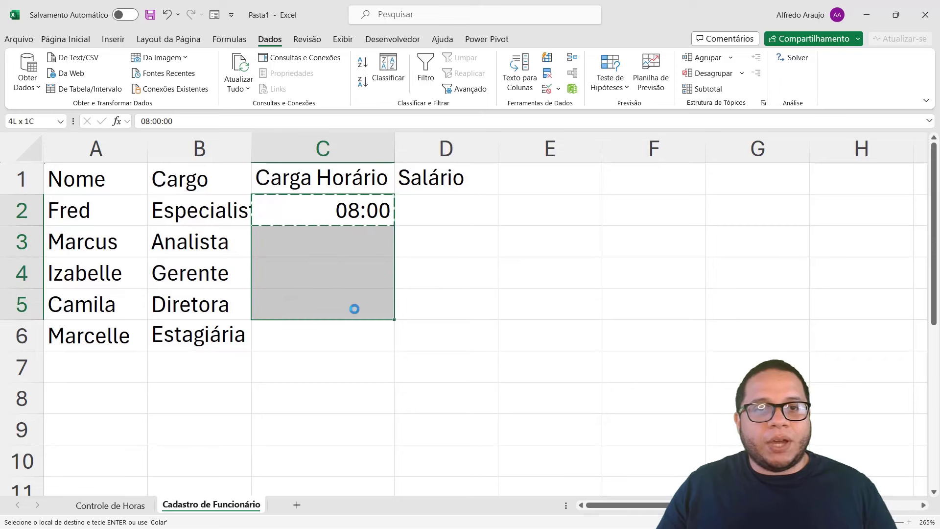
key("ctrl+v")
Enter 05:00 as the Estagiária's Carga Horário in C6
left_click(346, 336)
key("Escape")
type("05")
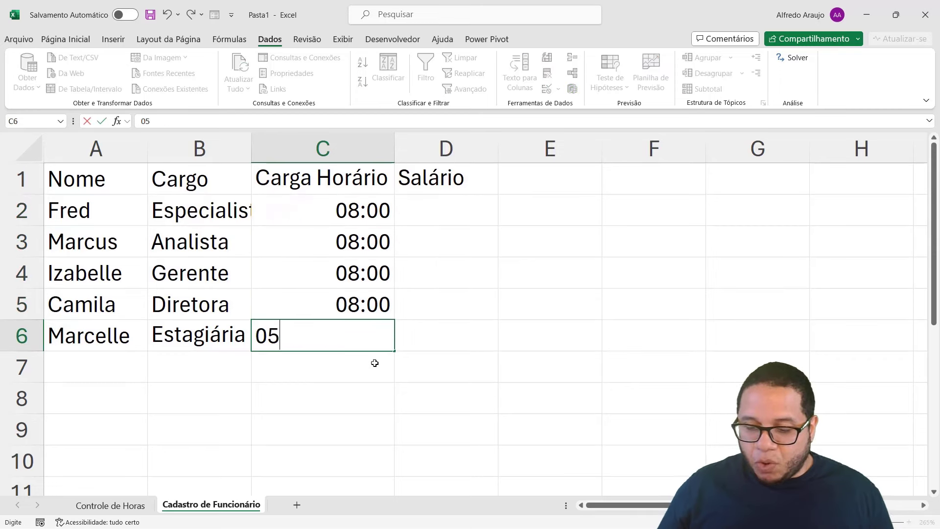
type(":00")
key("Return")
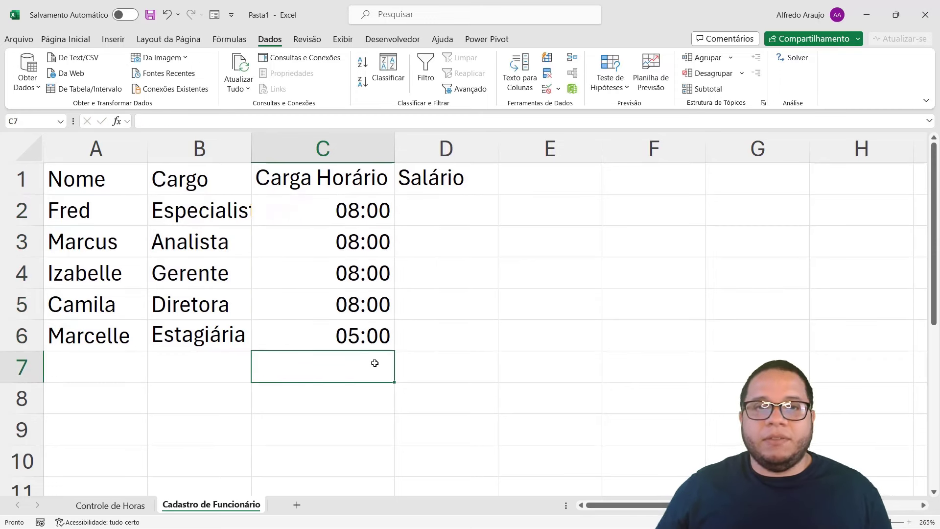
Widen the Cargo column to fit its text and enter the Salário values 7000, 4000, 10000, 14000 and 2000 in D2:D6
left_click(449, 216)
left_click_drag(251, 147, 273, 147)
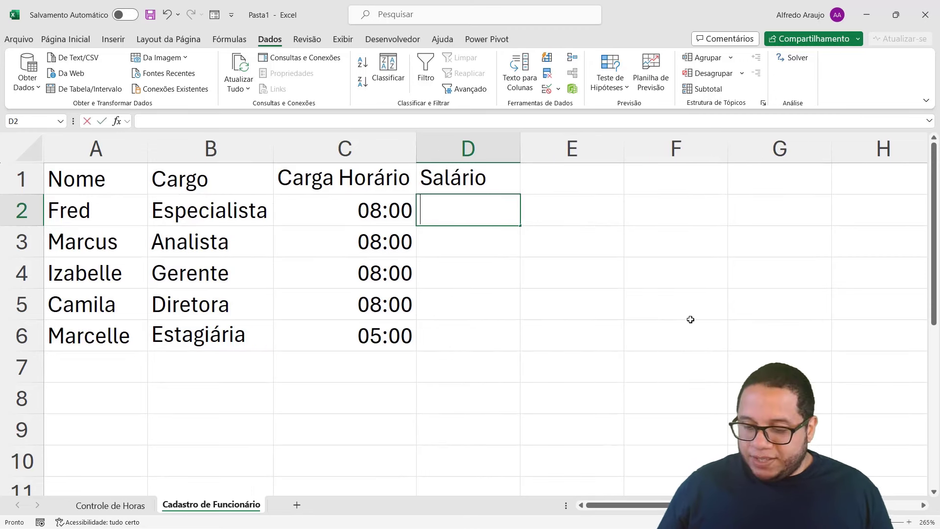
type("7000")
key("Return")
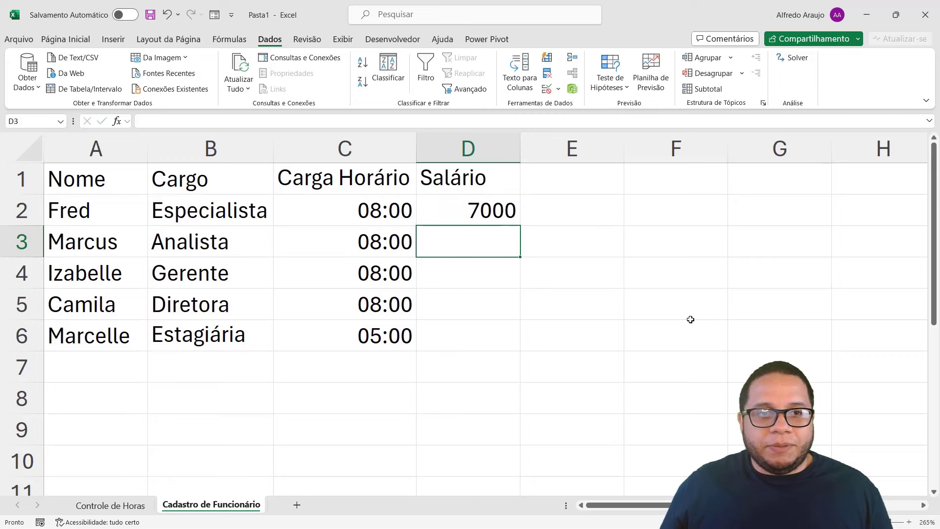
type("4000")
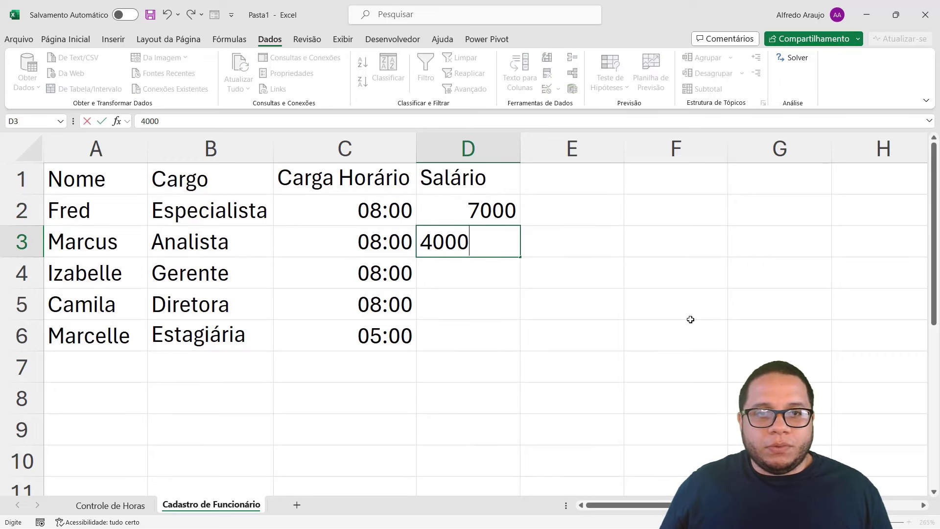
key("Return")
type("10000")
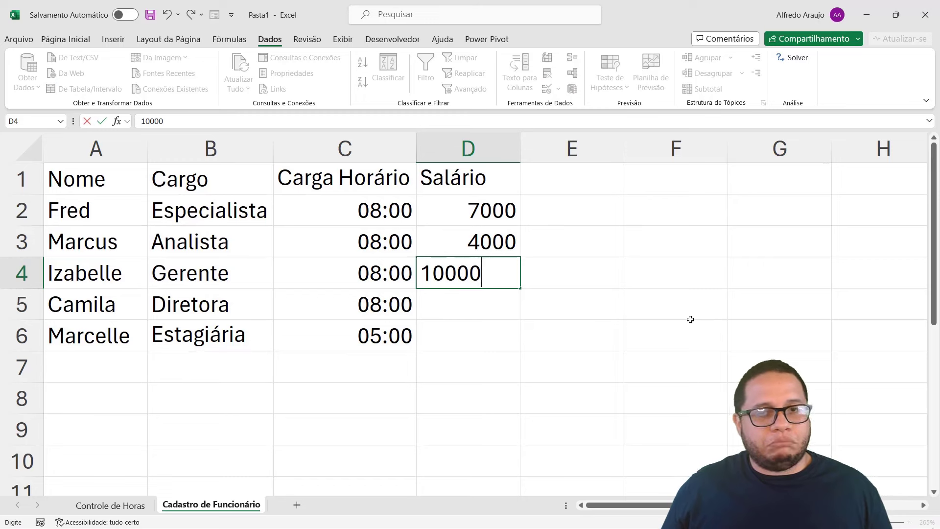
key("Return")
type("14000")
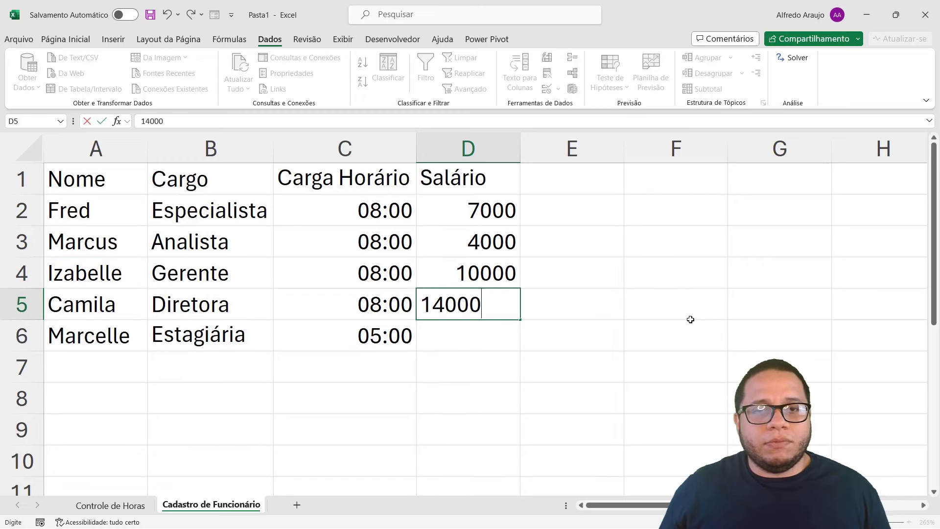
key("Return")
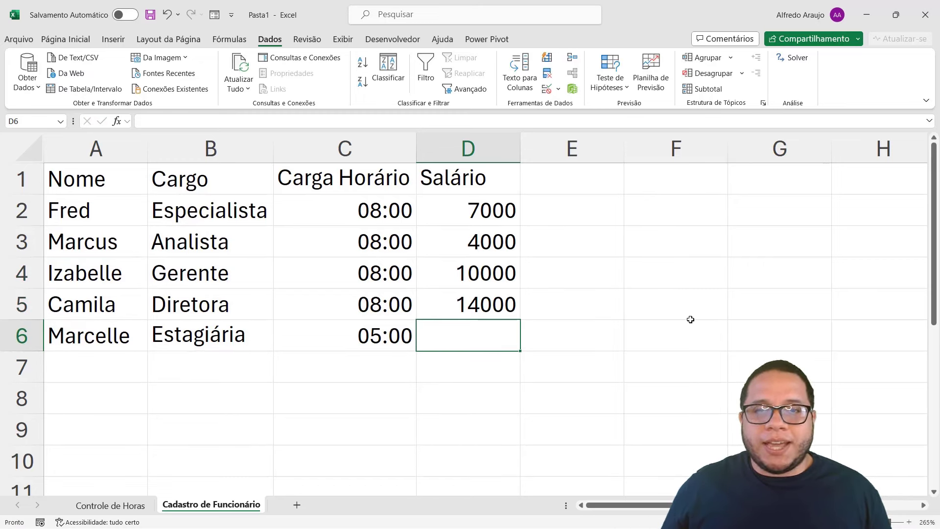
type("2000")
key("Return")
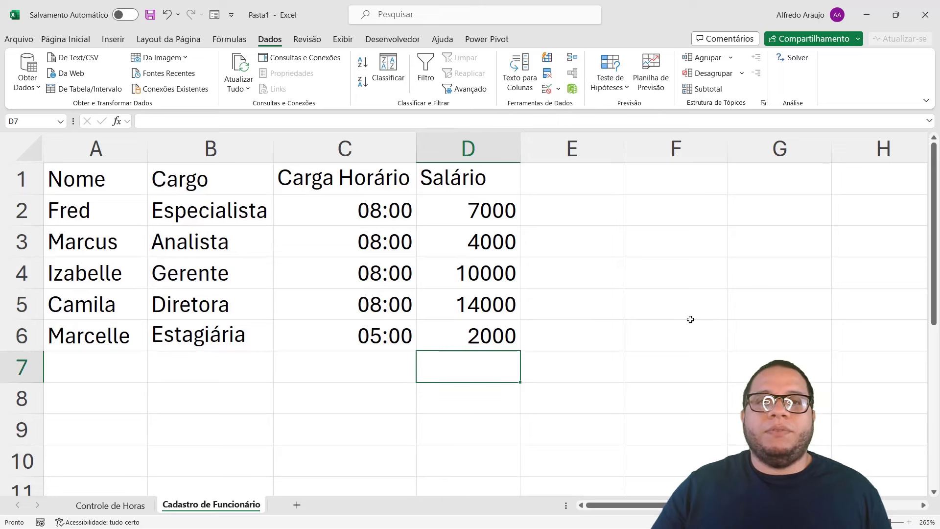
Convert the employee register range A1:D6 into a table with headers
left_click_drag(109, 184, 494, 338)
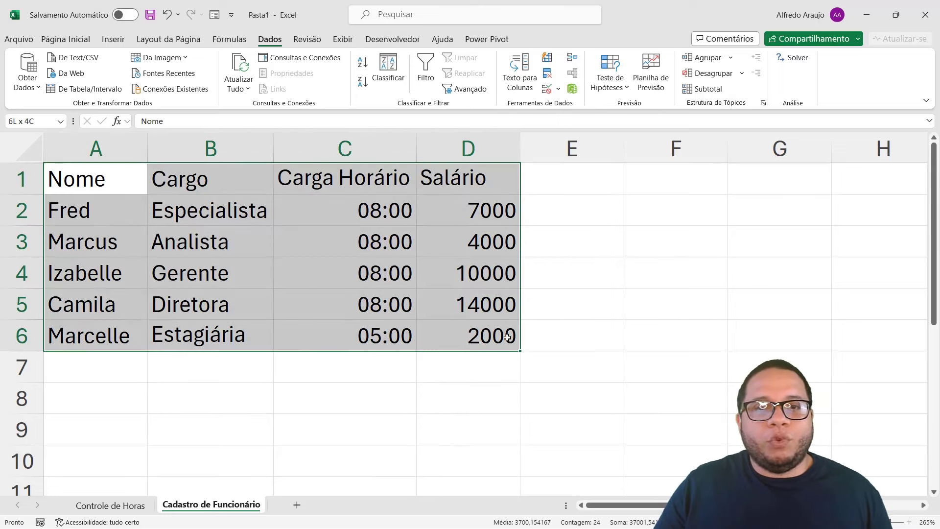
left_click(113, 38)
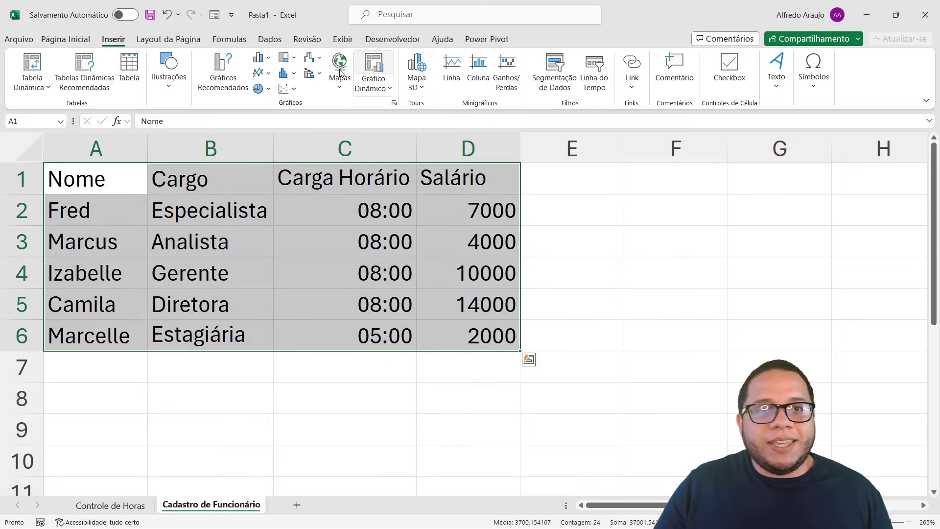
key("ctrl+c")
key("Return")
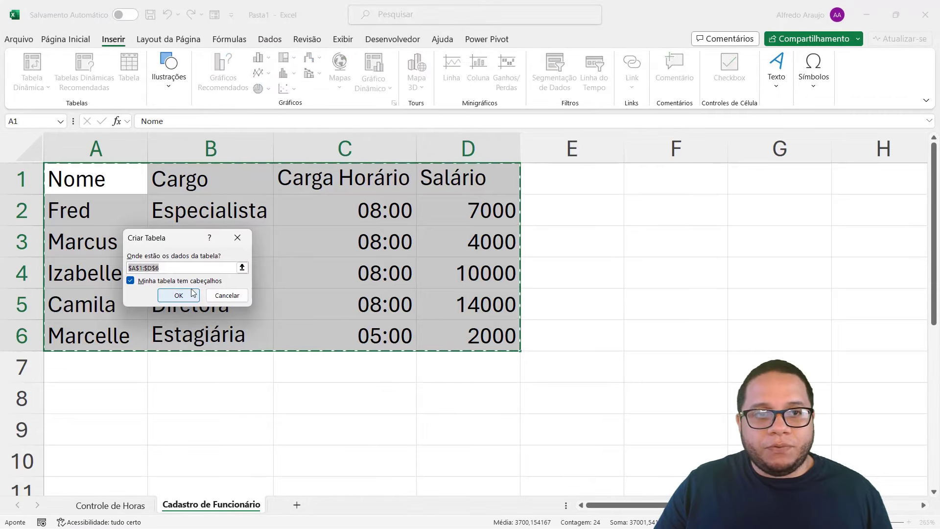
left_click(442, 259)
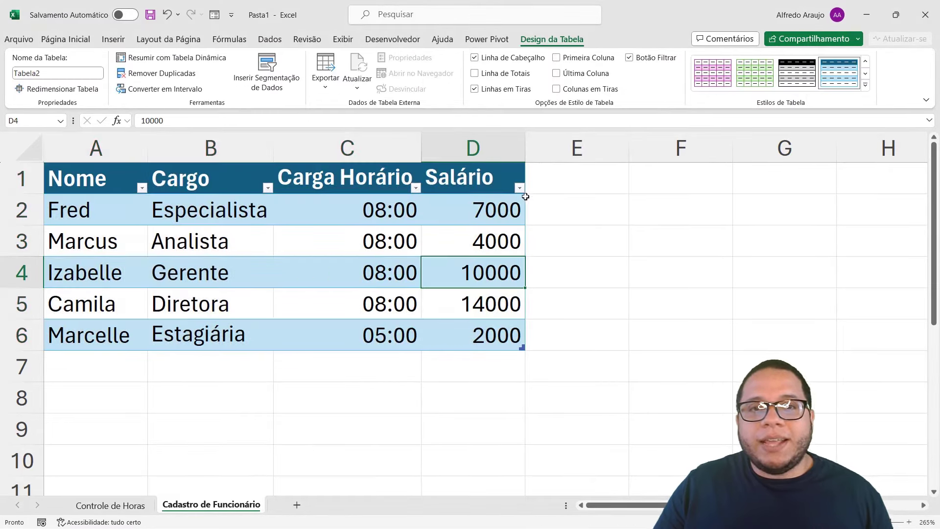
Format the Salário values in D2:D6 as R$ accounting currency without decimal places
left_click_drag(521, 202, 523, 345)
left_click(66, 40)
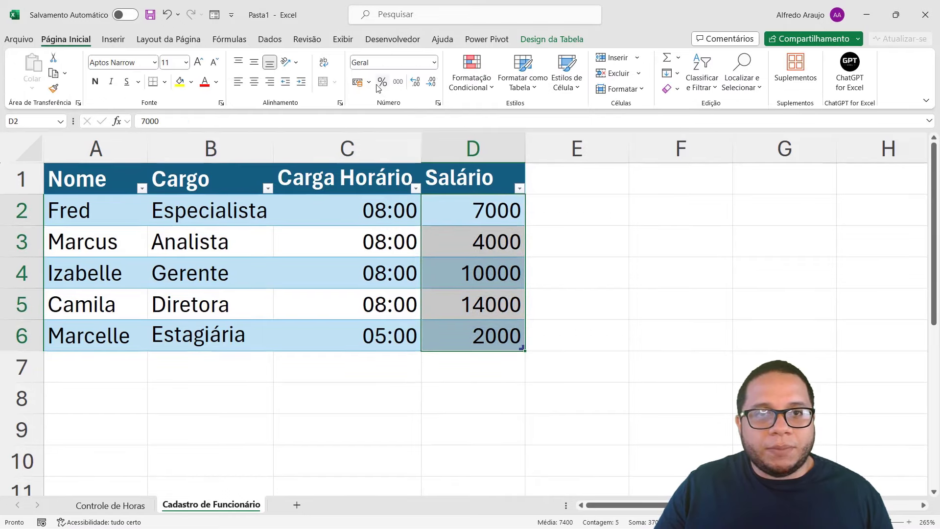
left_click(357, 82)
left_click(431, 82)
left_click(431, 82)
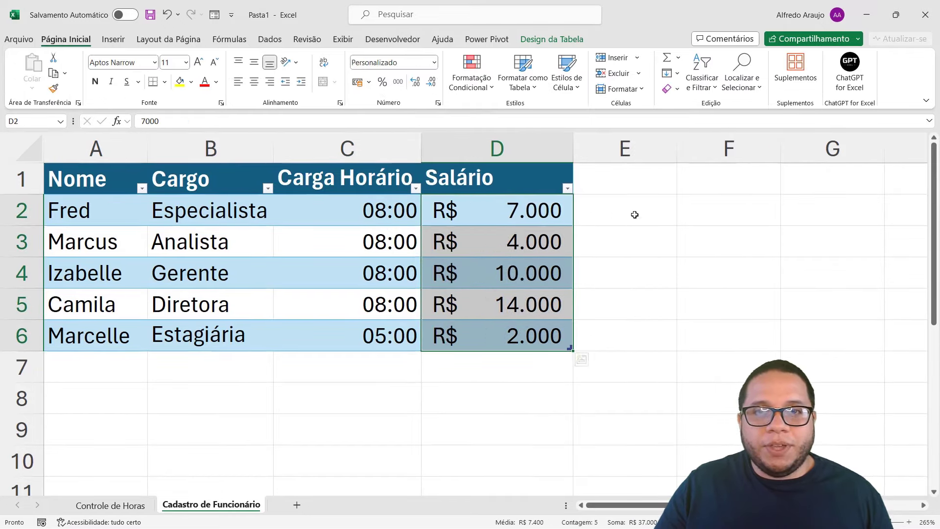
Add an "R$ Hora Extra" column to the table in E1 and fit the column width to the header
left_click(634, 214)
left_click(610, 177)
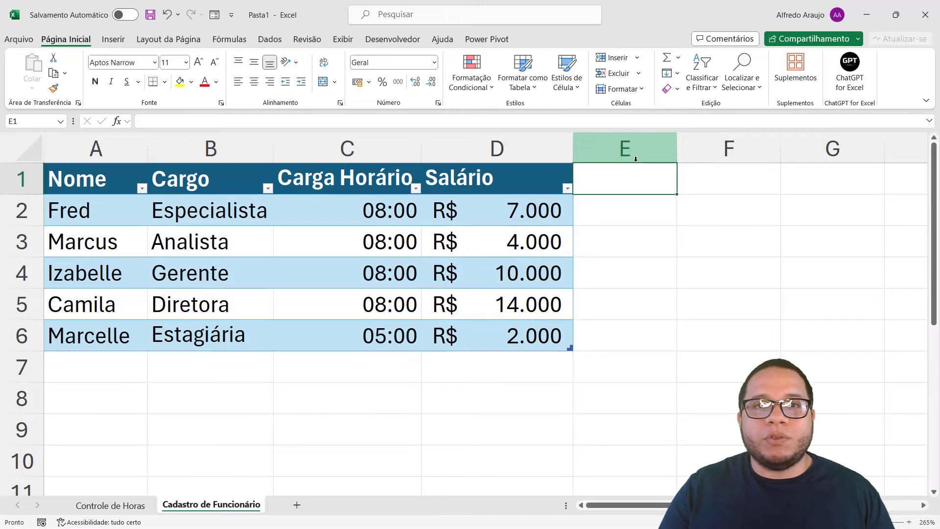
key("Caps_Lock")
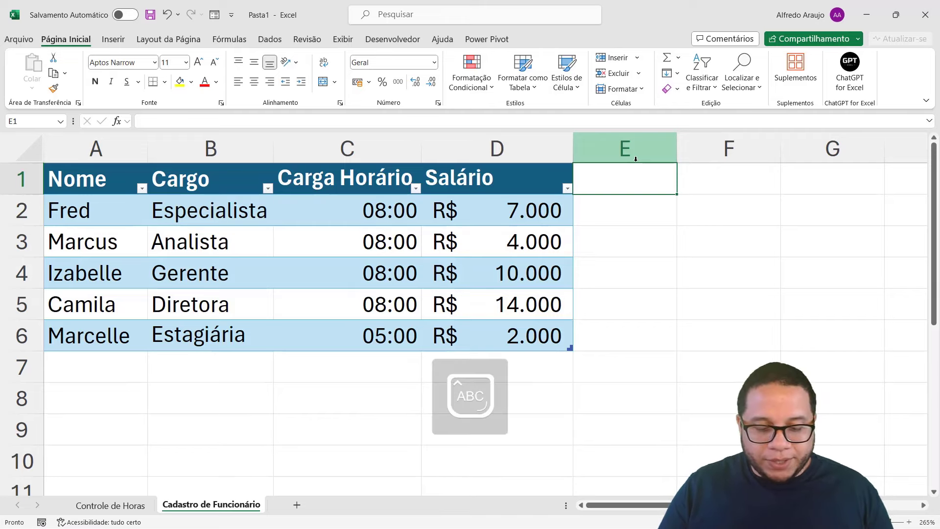
type("R$")
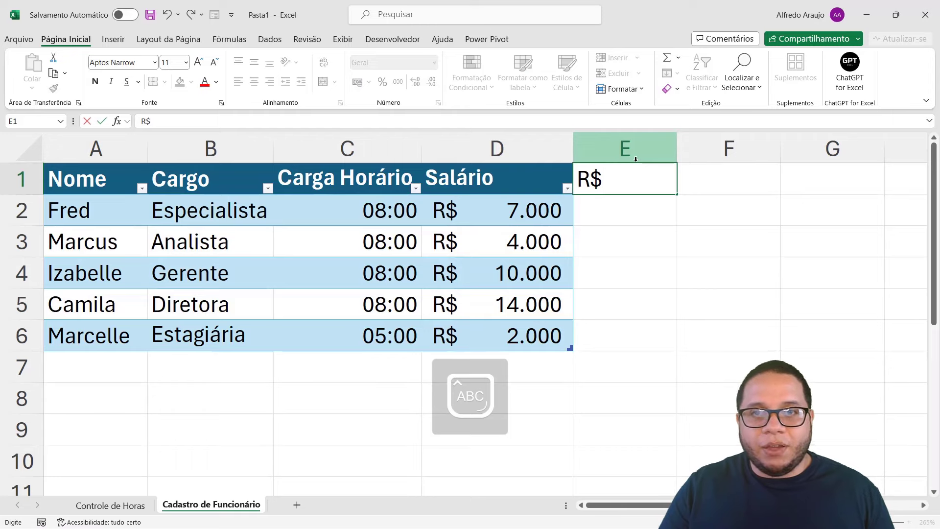
type(" Hora Extra")
key("Return")
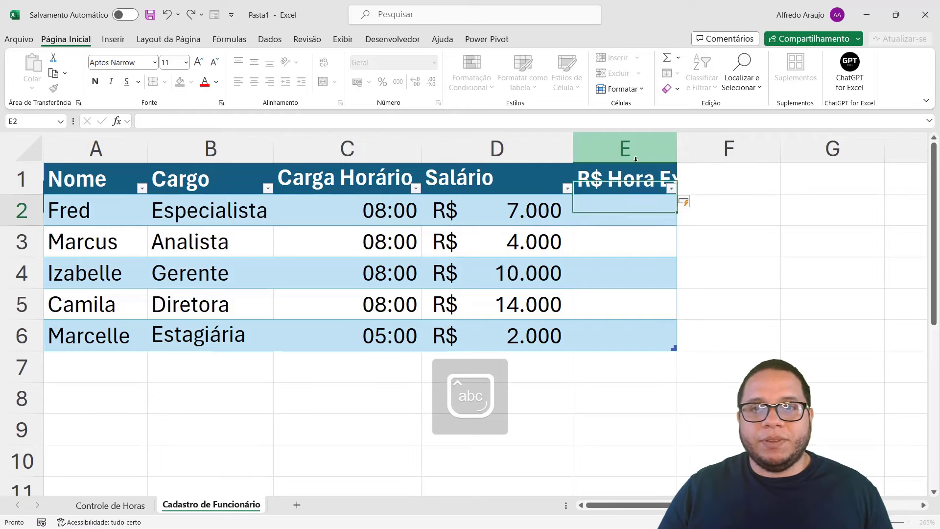
double_click(677, 145)
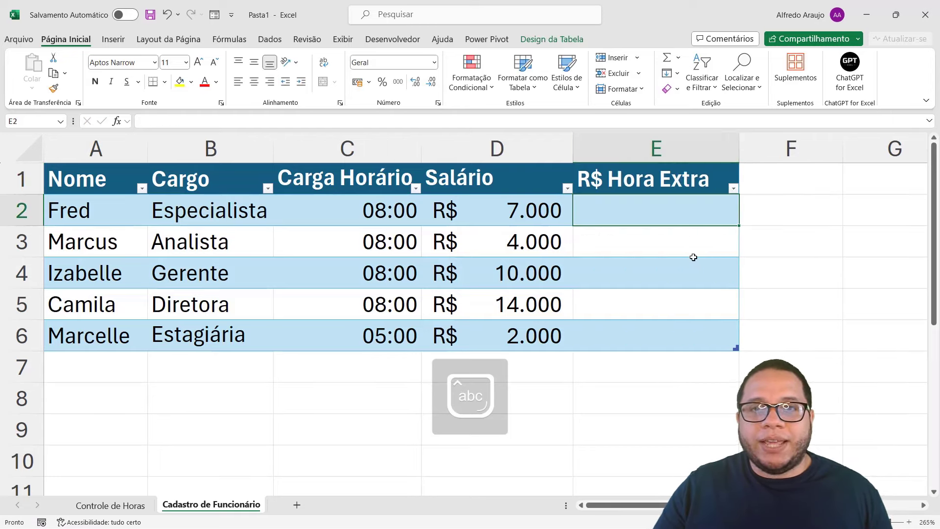
Enter 22 working days in G2 and 8 daily hours in G3, outside the table
type("=")
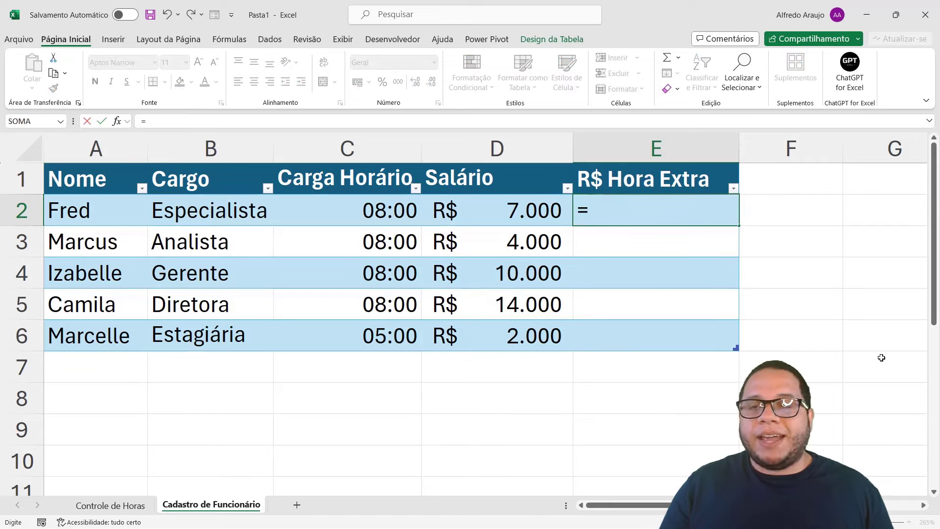
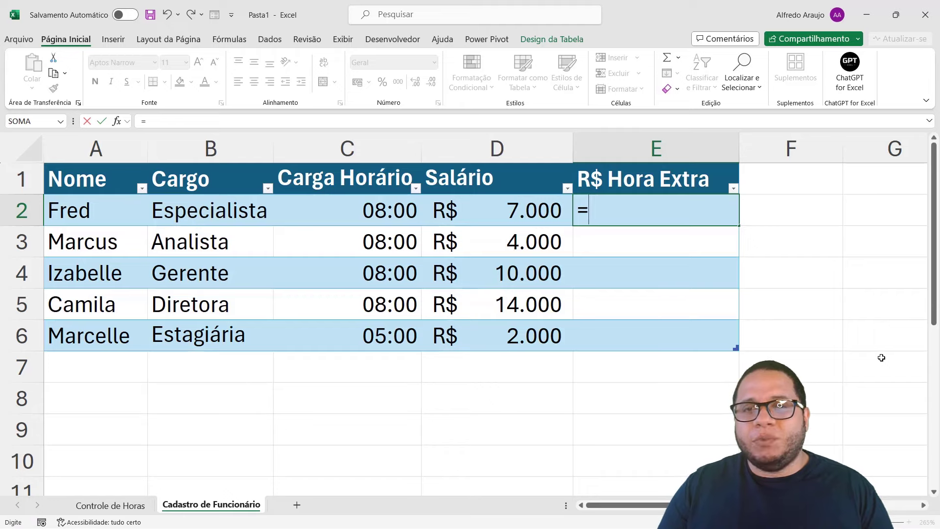
key("Escape")
key("Right")
key("Right")
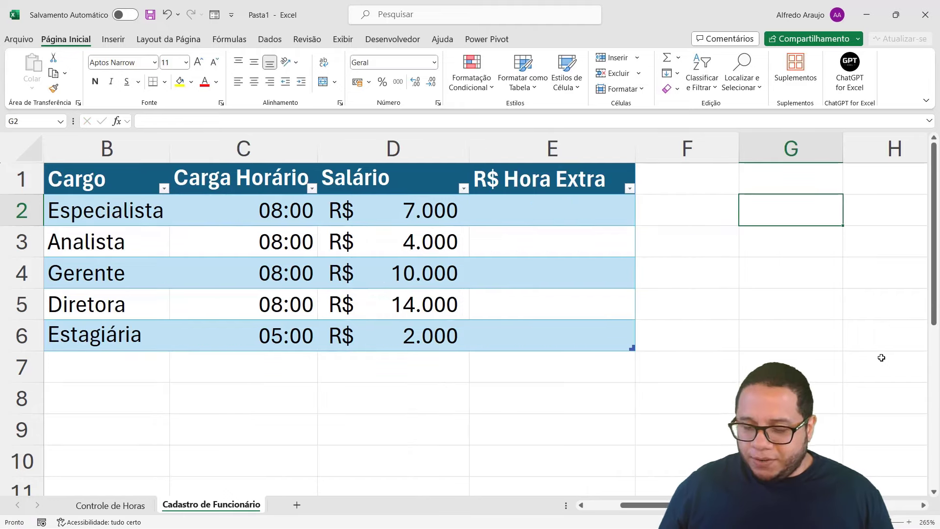
type("22")
key("Return")
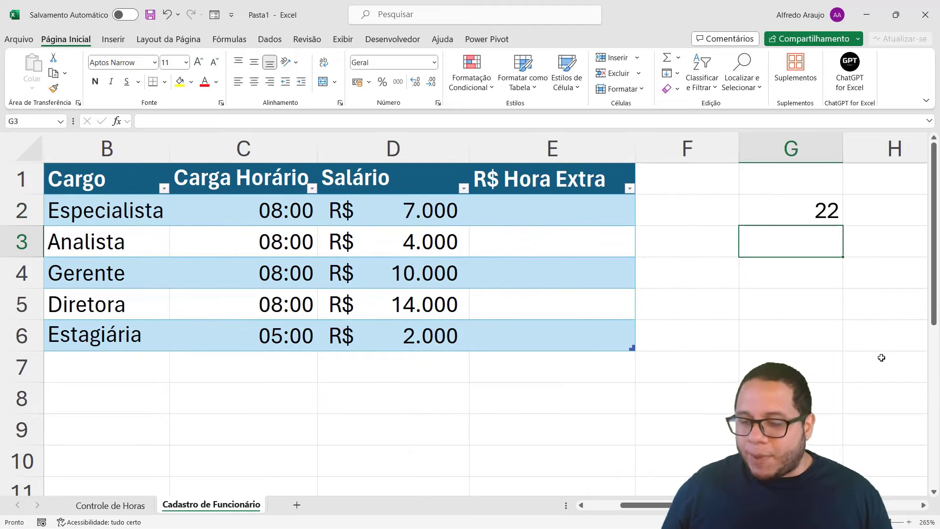
type("8")
key("Return")
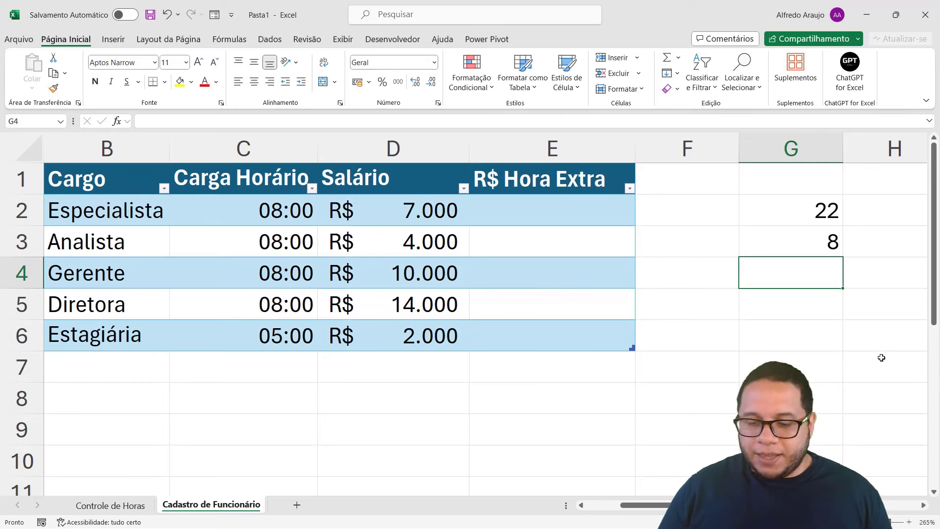
Calculate the monthly hours in G4 with the formula =G3*G2
type("=")
key("Up")
type("*")
key("Up")
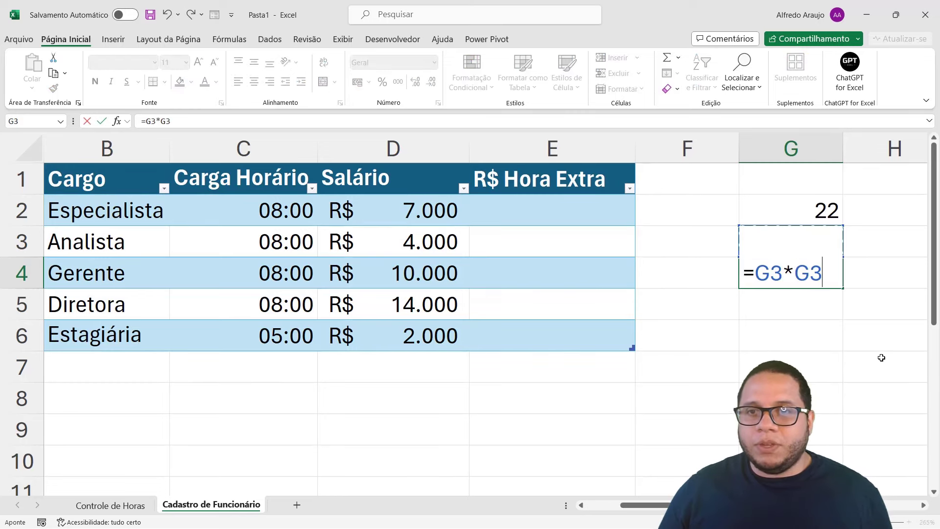
key("Up")
key("Return")
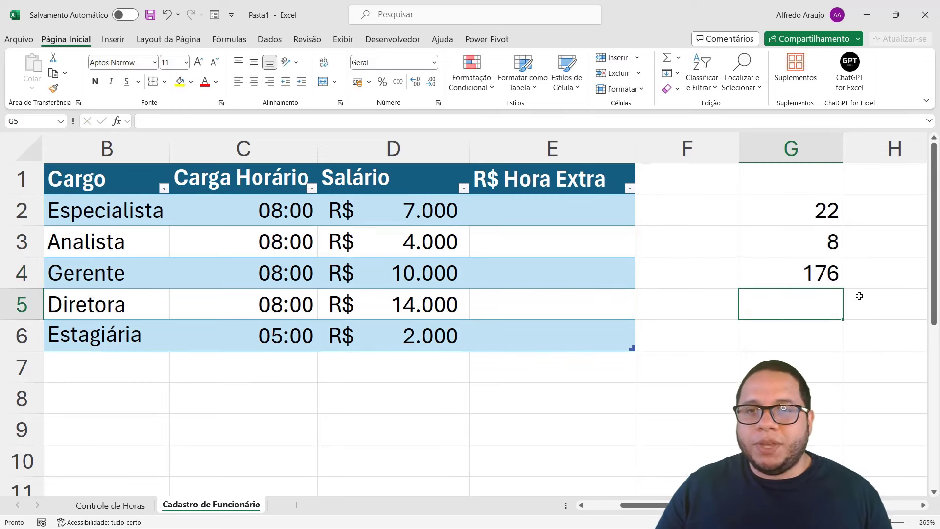
left_click(821, 269)
left_click(537, 209)
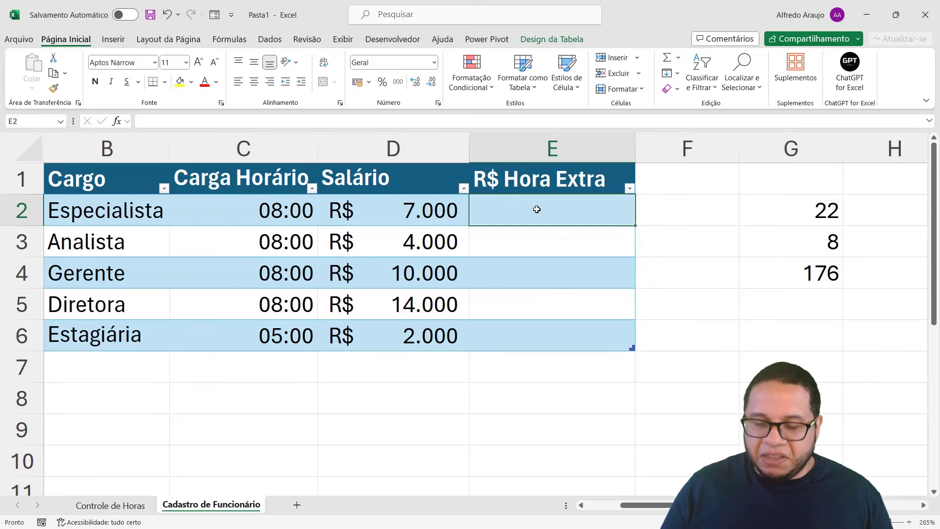
type("=")
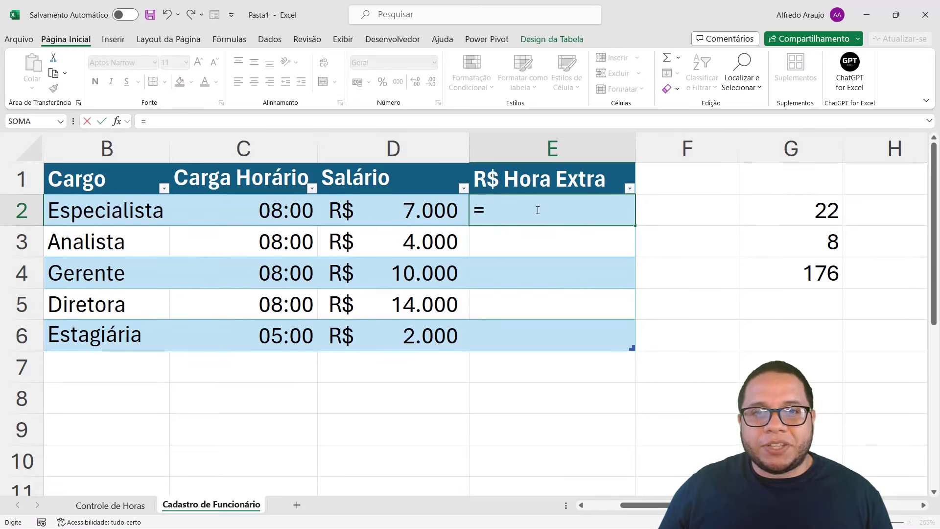
key("Left")
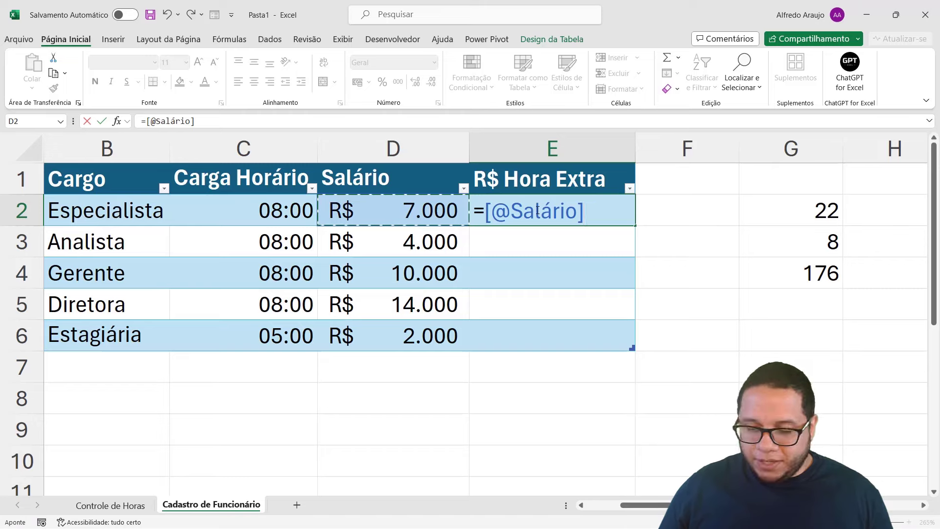
type("/")
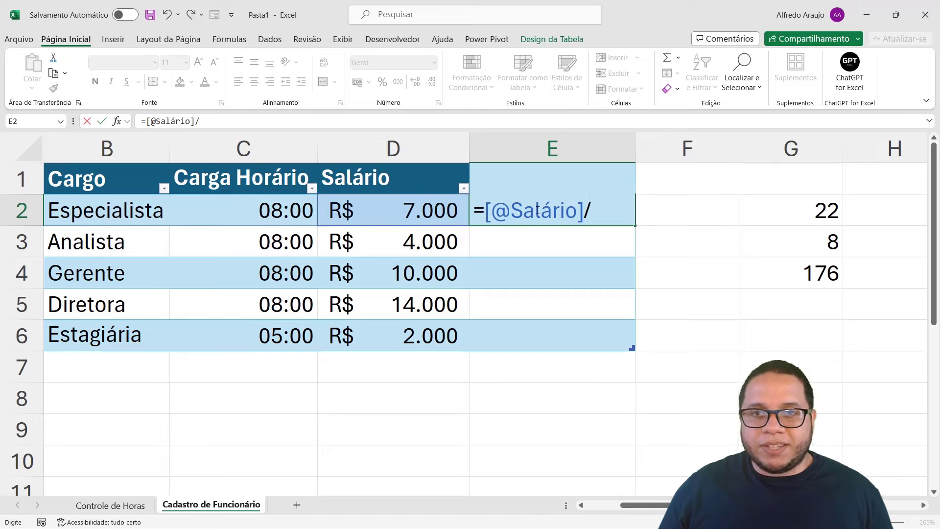
type("176")
key("Return")
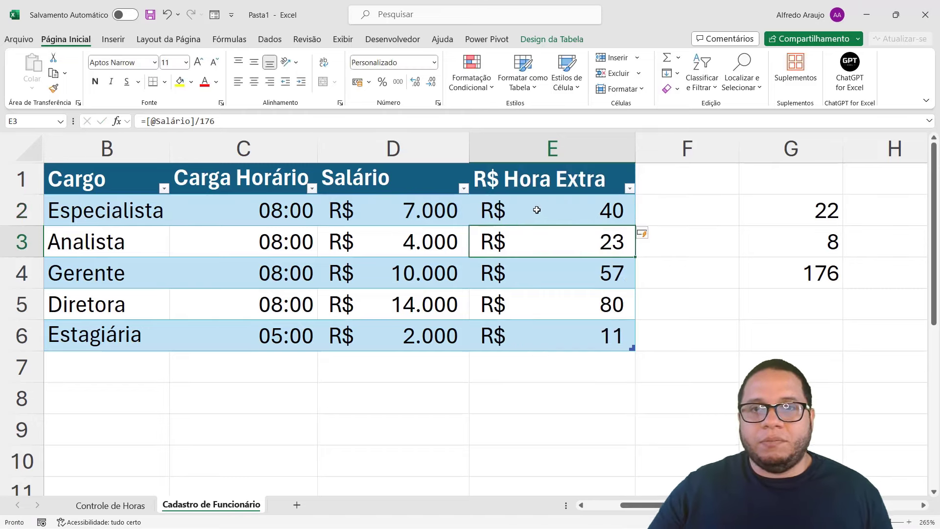
Clear the helper values for working days, daily hours and monthly hours in G2:G4
left_click_drag(807, 202, 811, 285)
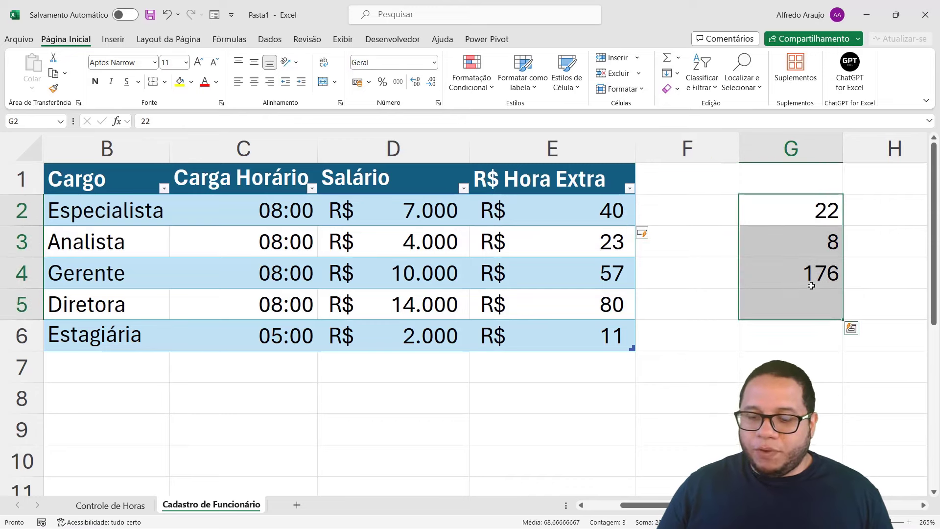
key("Delete")
left_click(633, 283)
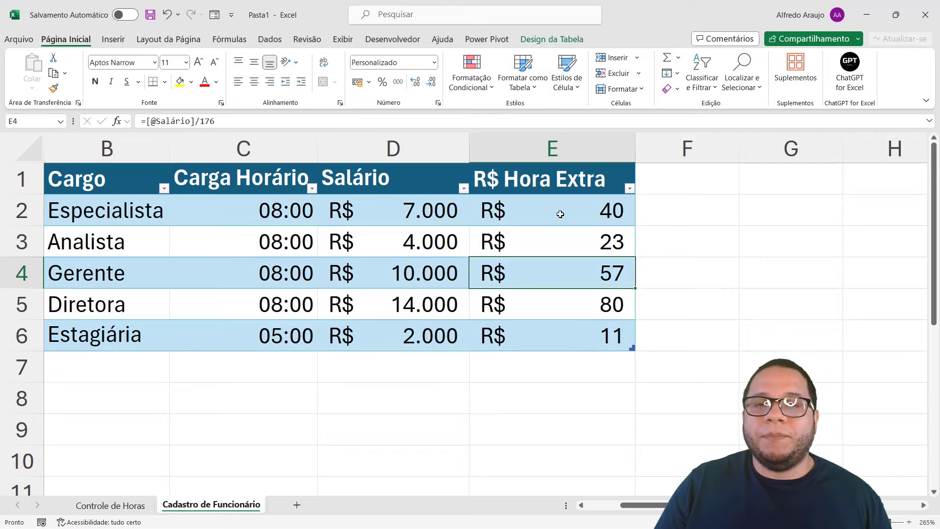
left_click_drag(558, 212, 546, 346)
left_click(406, 343)
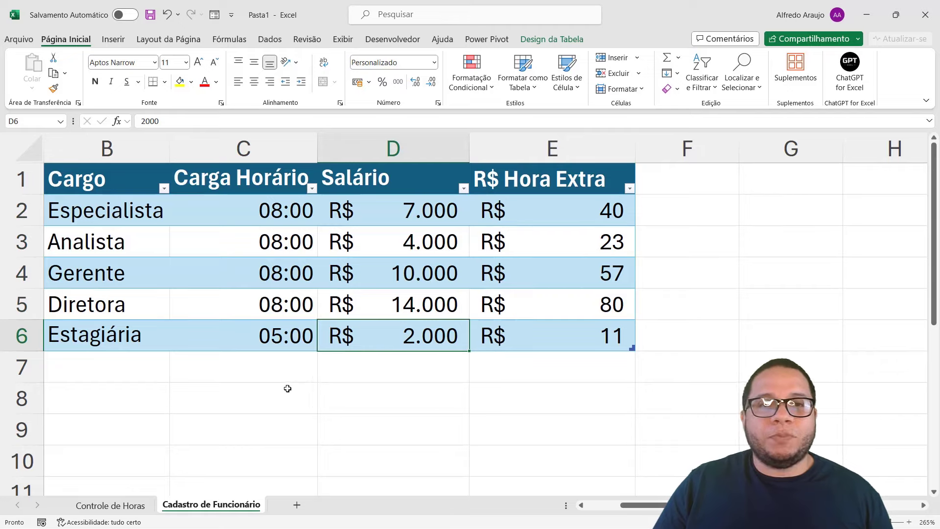
Clear the manually entered Carga Horária values in H2:H9 on the Controle de Horas sheet
left_click(109, 506)
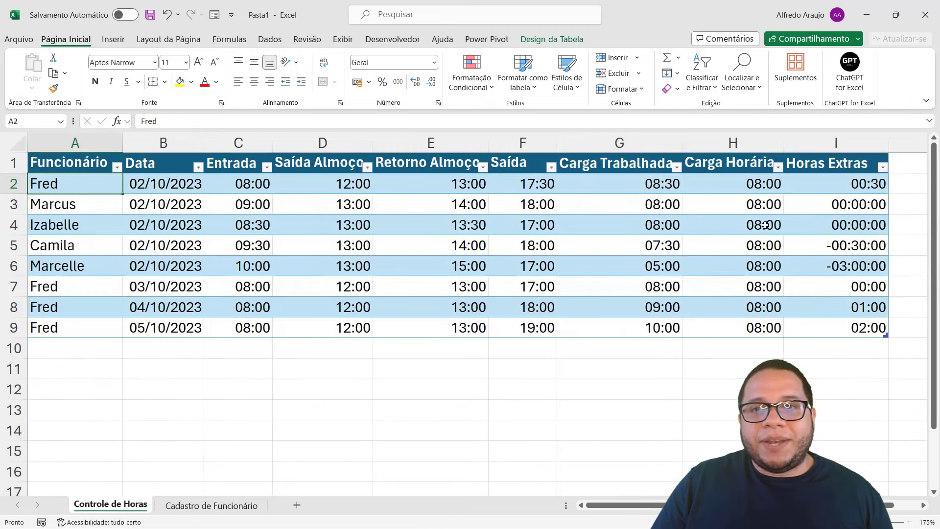
left_click_drag(752, 185, 752, 325)
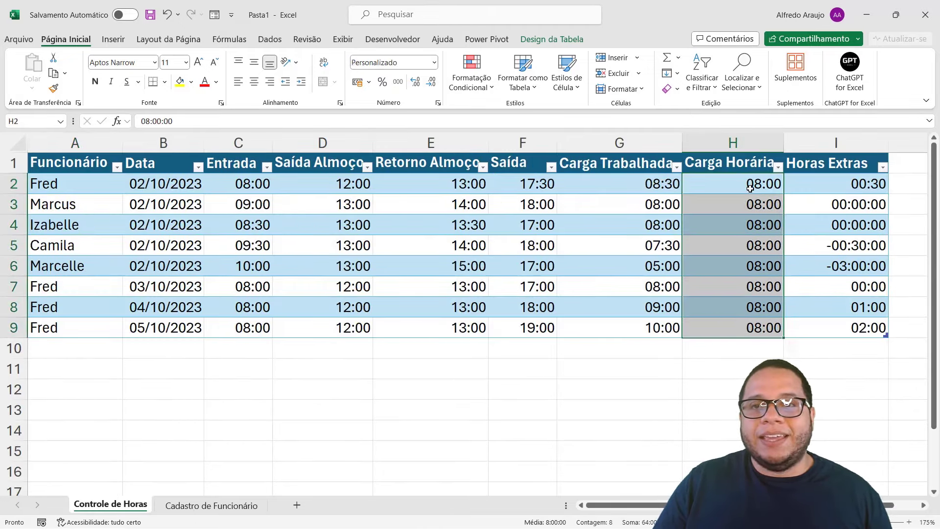
left_click_drag(746, 185, 748, 322)
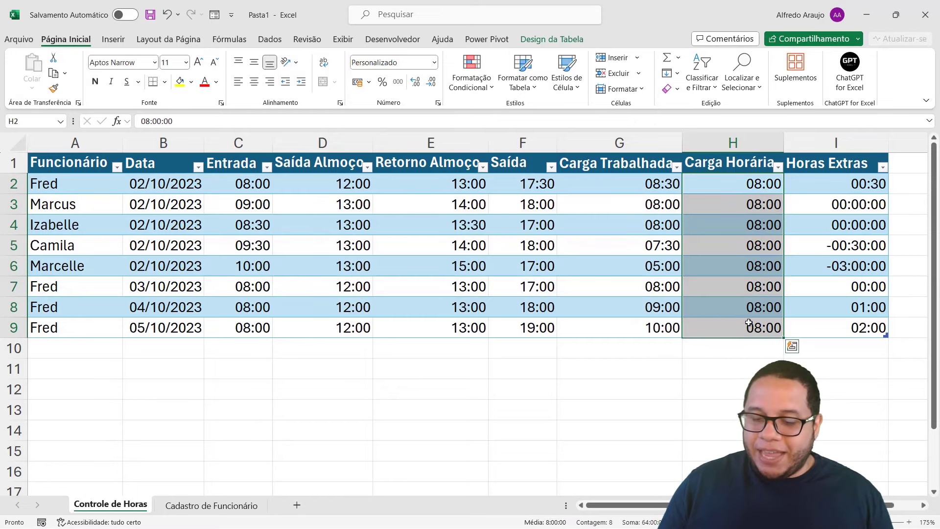
key("Delete")
left_click_drag(76, 180, 57, 337)
left_click_drag(732, 183, 725, 323)
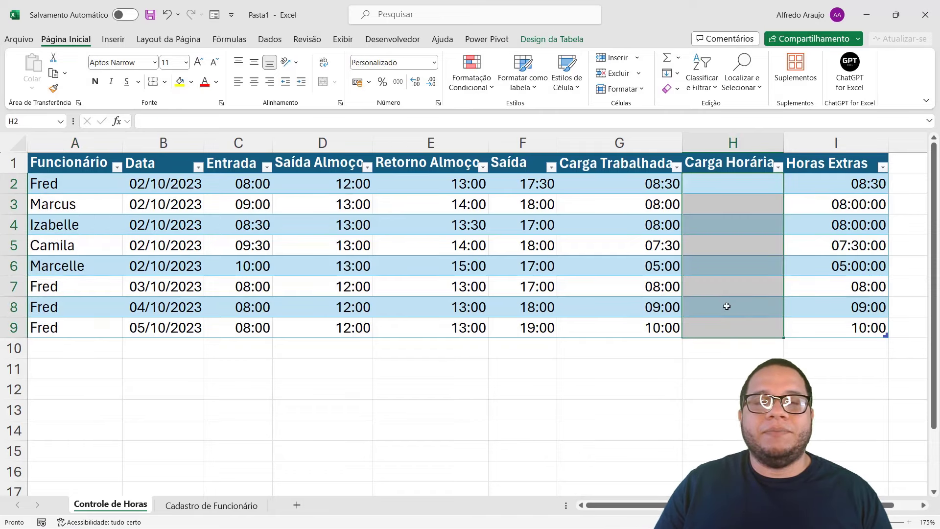
left_click(720, 192)
type("=procv")
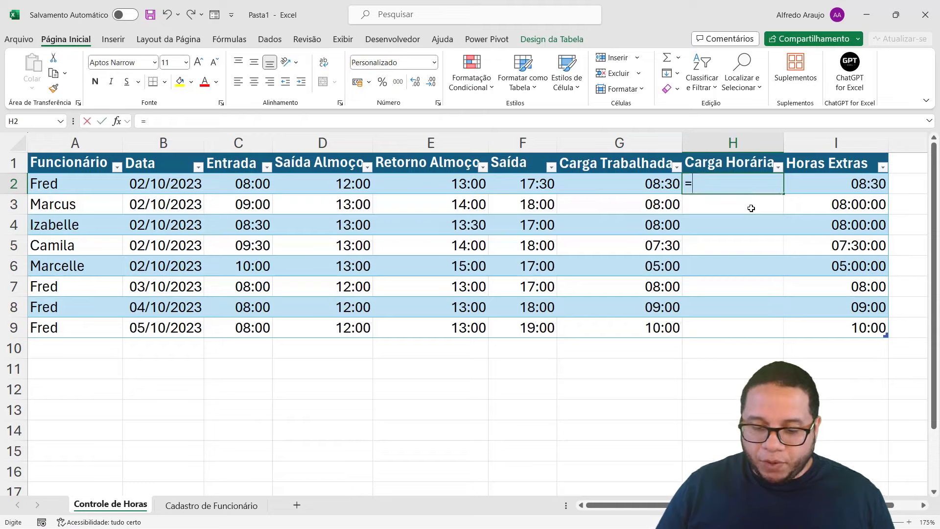
key("Tab")
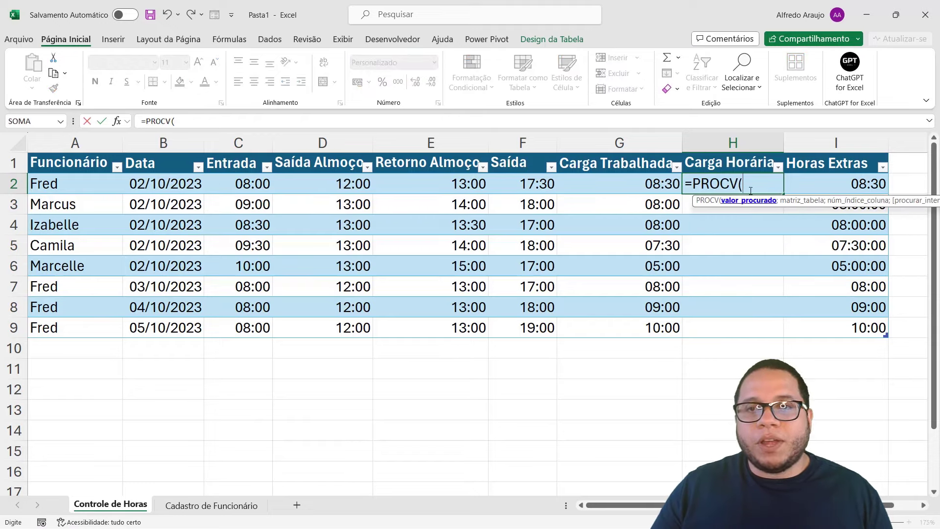
left_click(54, 183)
left_click(54, 183)
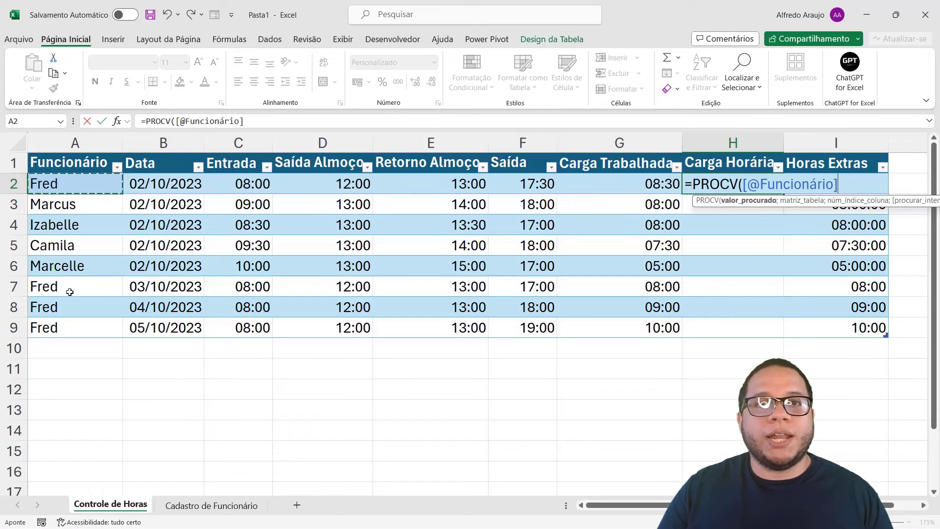
type(";")
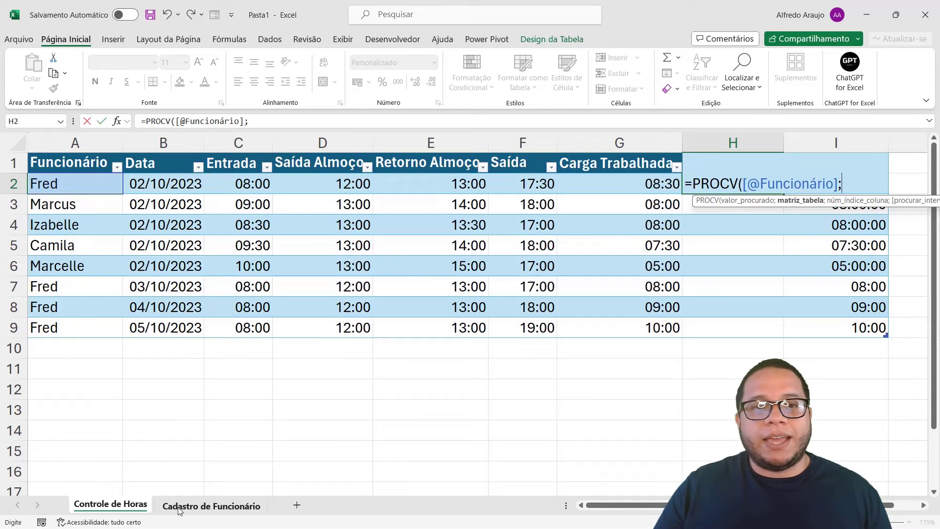
left_click(196, 506)
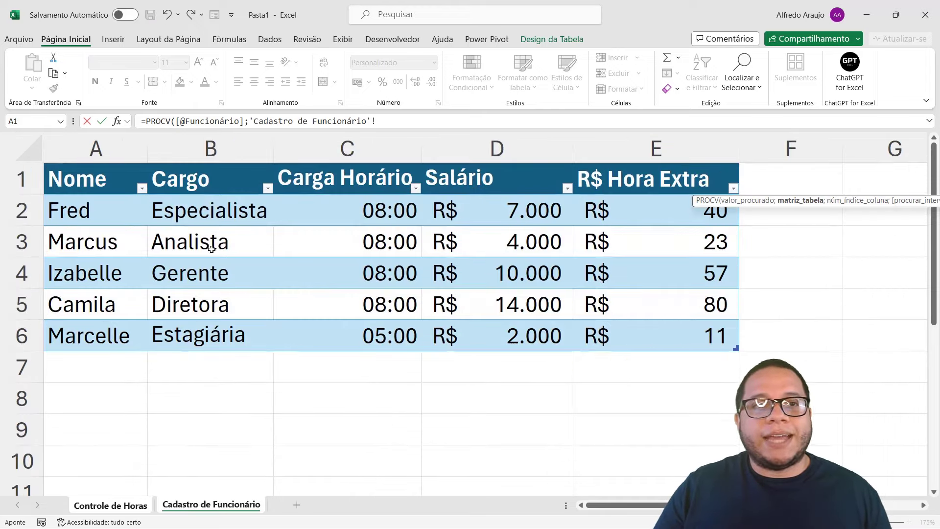
left_click(90, 143)
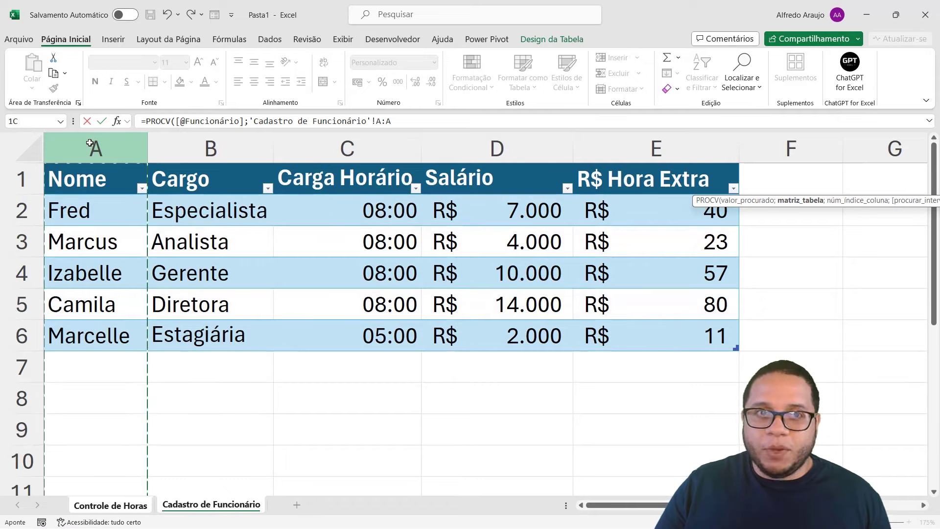
left_click_drag(90, 142, 631, 126)
type(";")
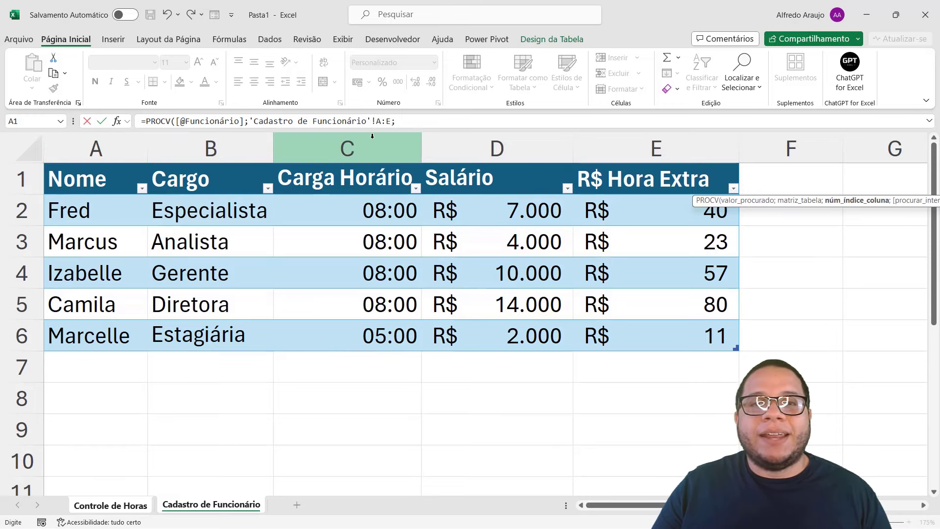
Complete the PROCV formula with column index 3 and exact match FALSO, filling the Carga Horária column
left_click(400, 121)
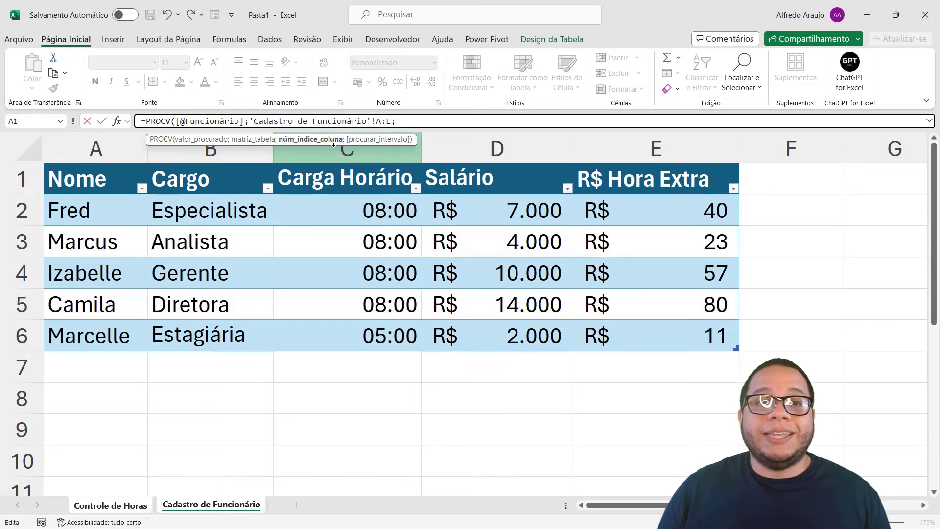
type("3;")
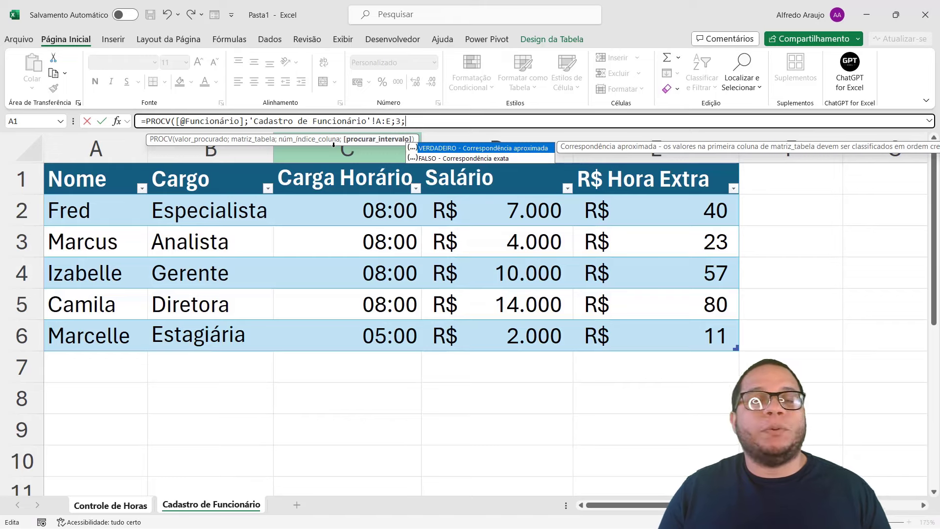
left_click(443, 159)
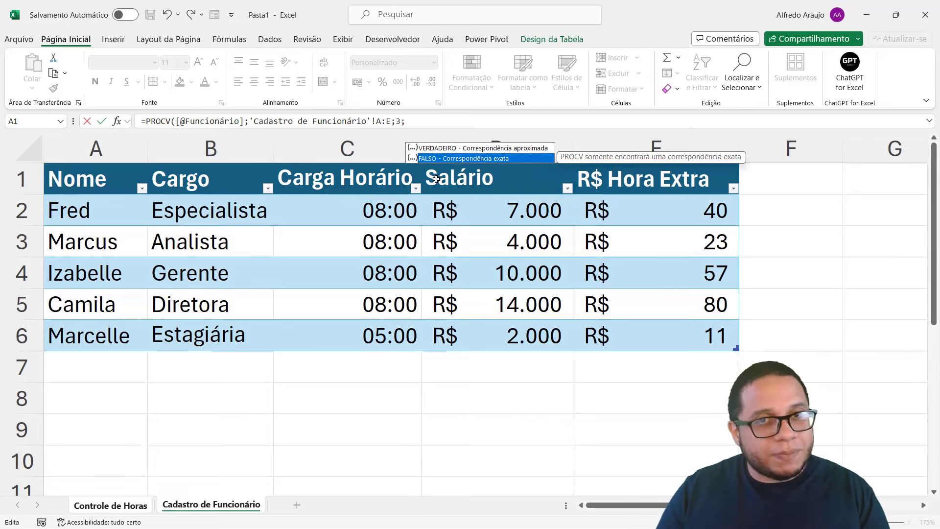
double_click(451, 157)
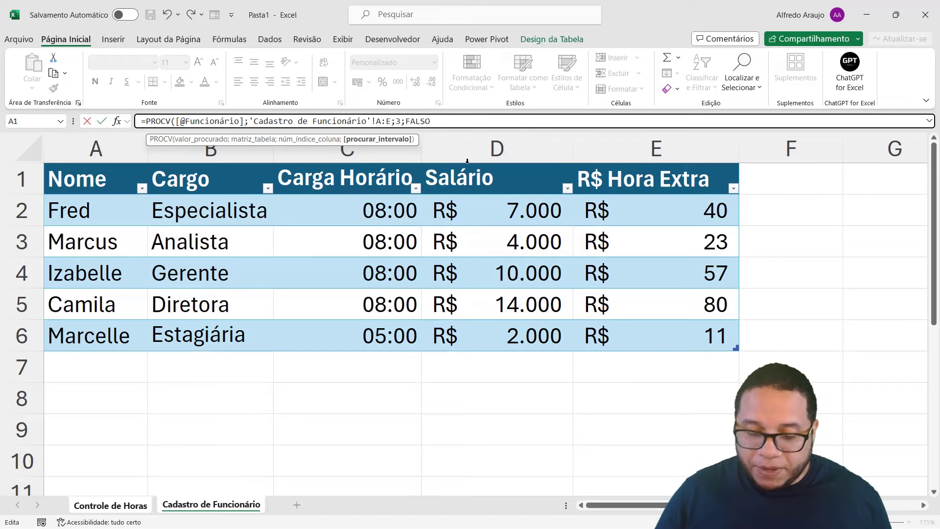
key("Return")
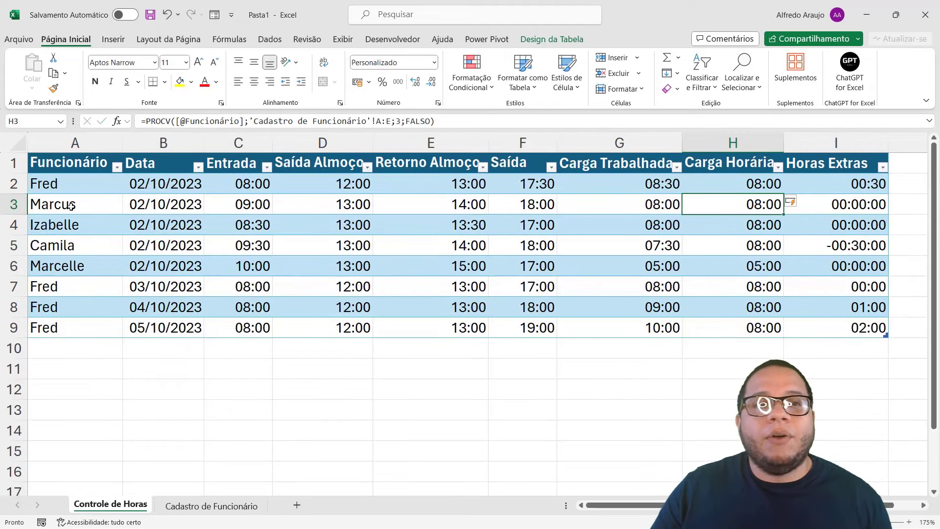
Examine the looked-up Carga Horária values against each employee in the Funcionário column, including row 6
left_click(62, 188)
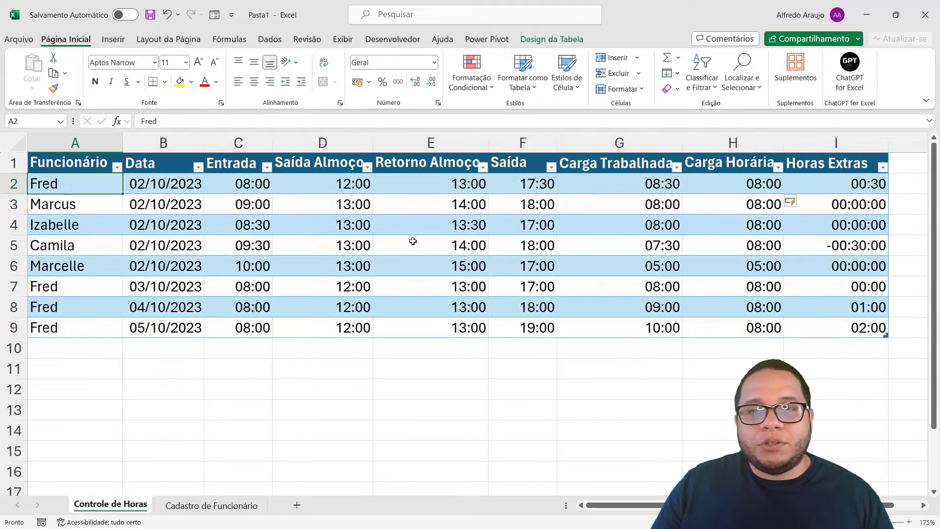
left_click_drag(737, 188, 731, 335)
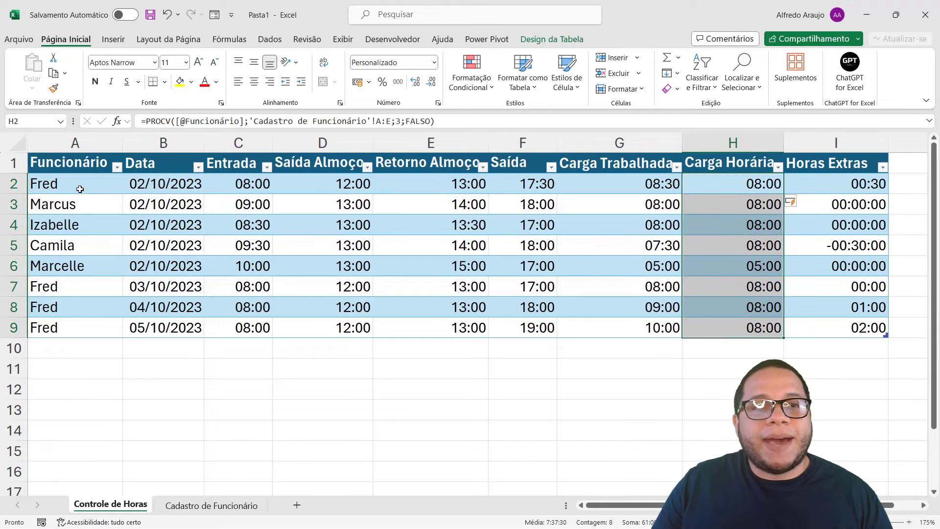
left_click_drag(77, 183, 76, 244)
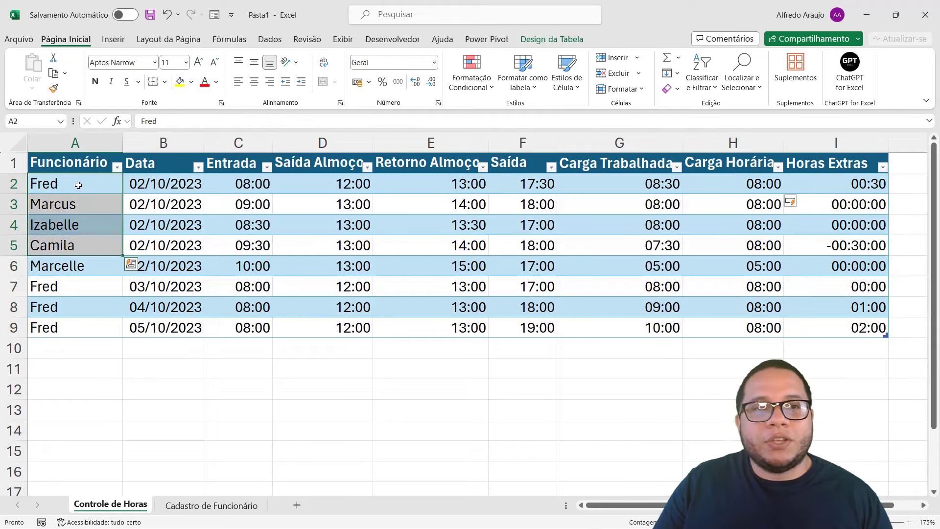
left_click(76, 187)
left_click(73, 204)
left_click(74, 224)
left_click(74, 245)
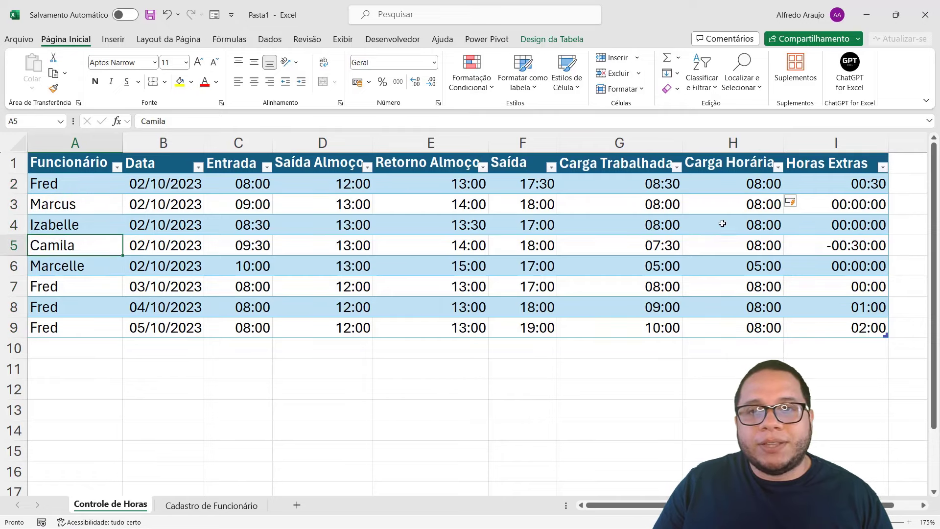
left_click(727, 180)
left_click_drag(727, 179, 15, 262)
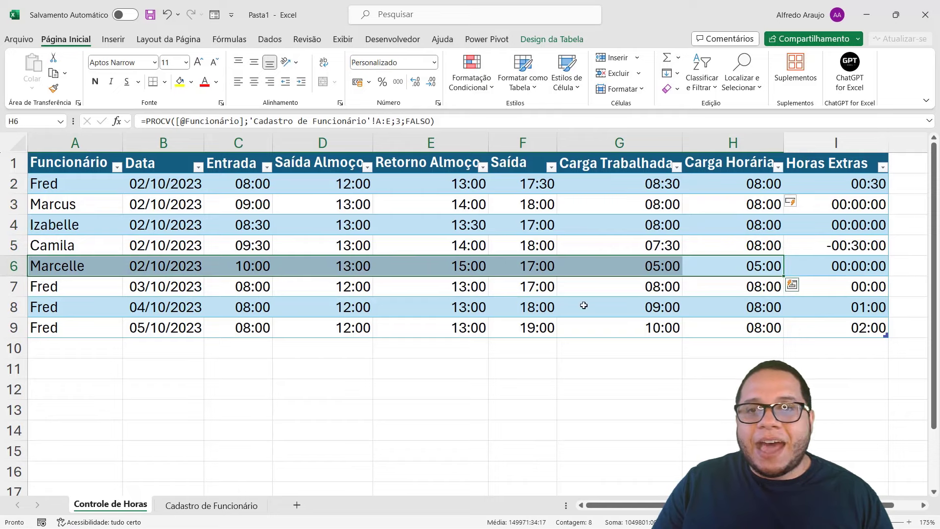
left_click(735, 261)
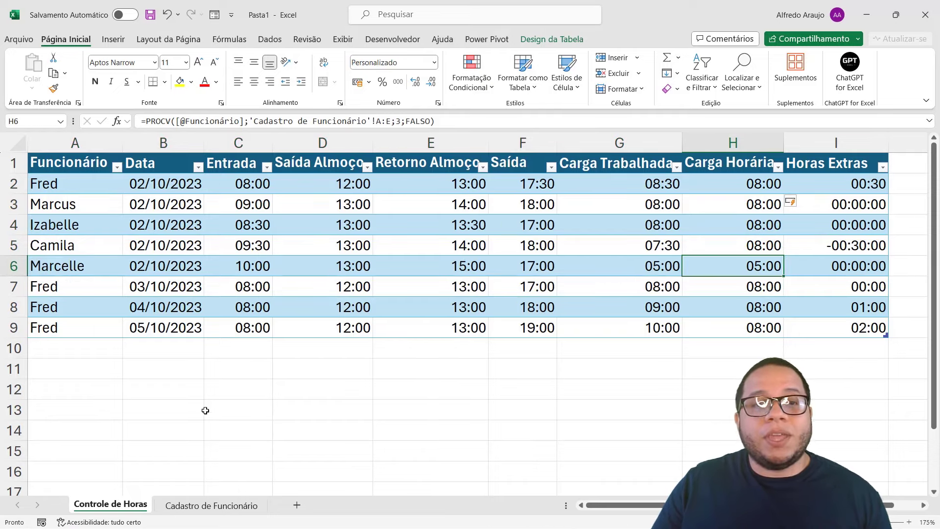
Check the intern's registered workload on the Cadastro de Funcionário sheet and return to Controle de Horas
left_click(206, 503)
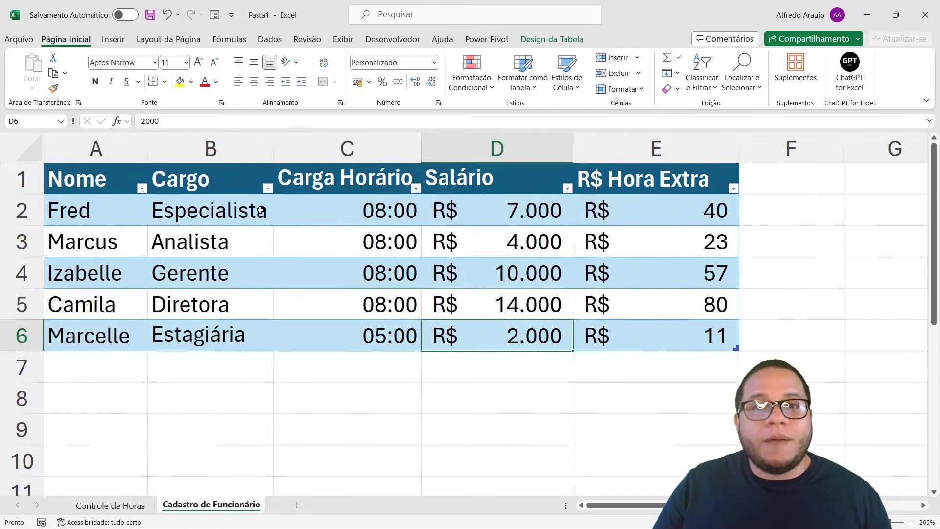
left_click(389, 335)
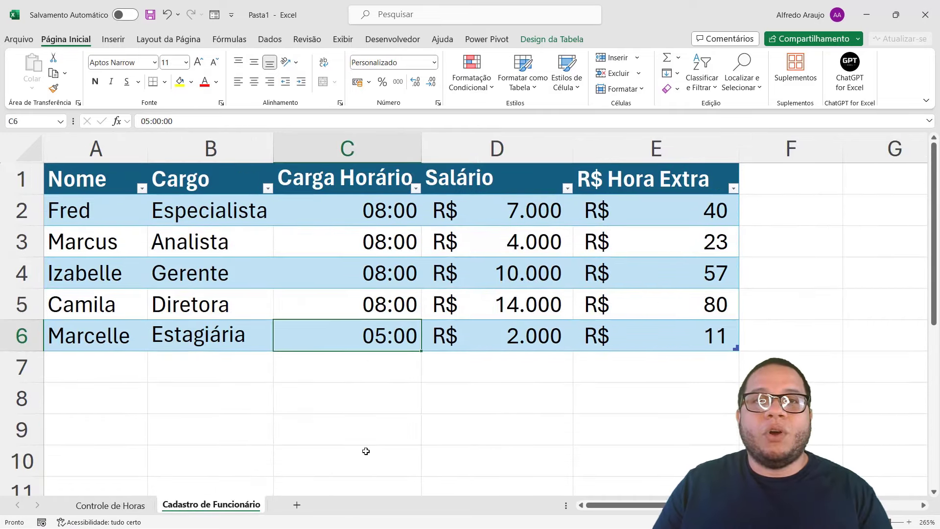
left_click(110, 505)
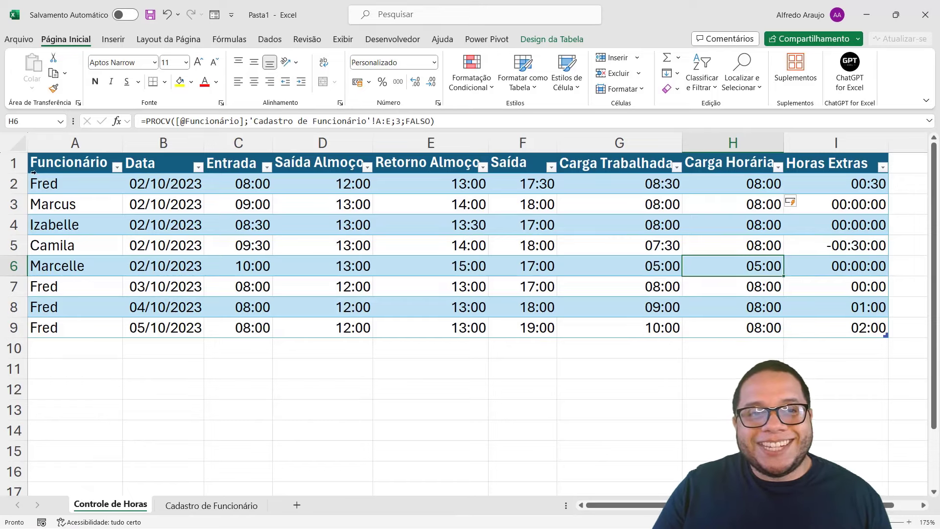
Try an unregistered employee's name in A7 to test the Carga Horária lookup
left_click_drag(51, 183, 49, 343)
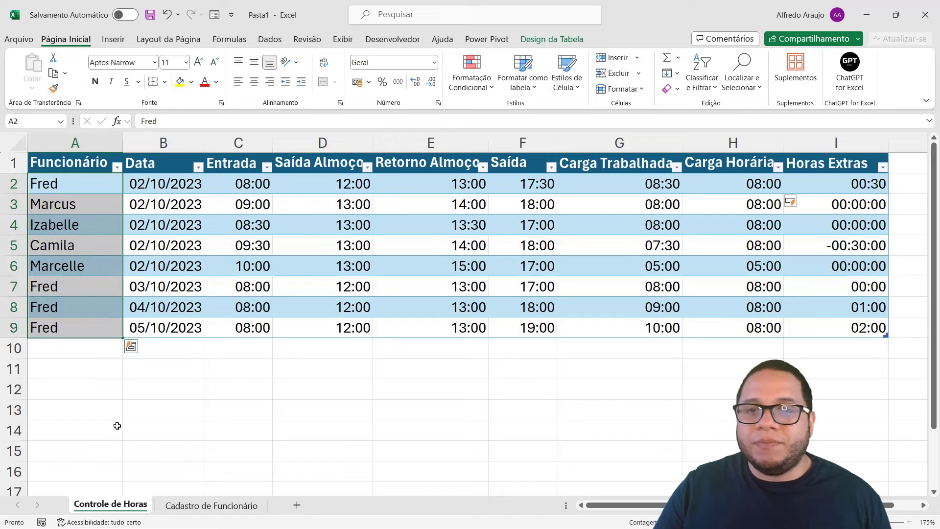
left_click(46, 230)
left_click(56, 287)
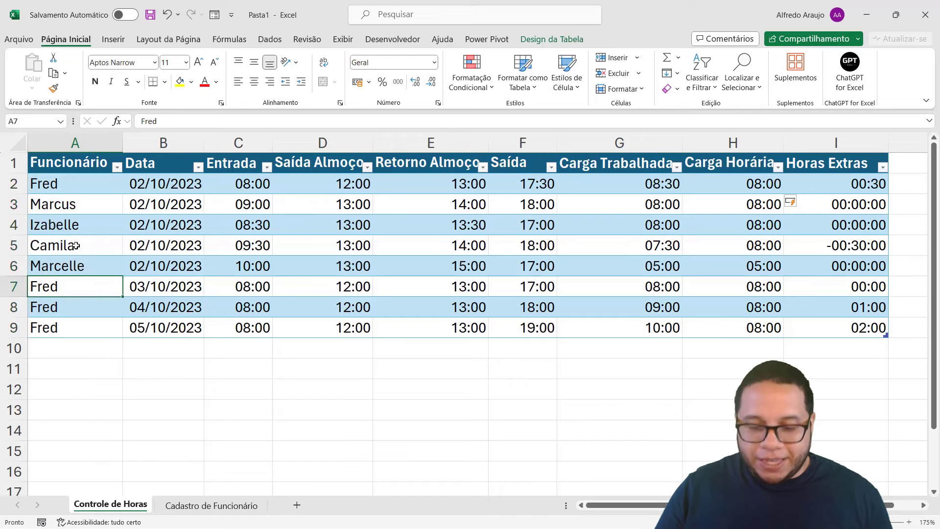
type("Alfredo")
key("Return")
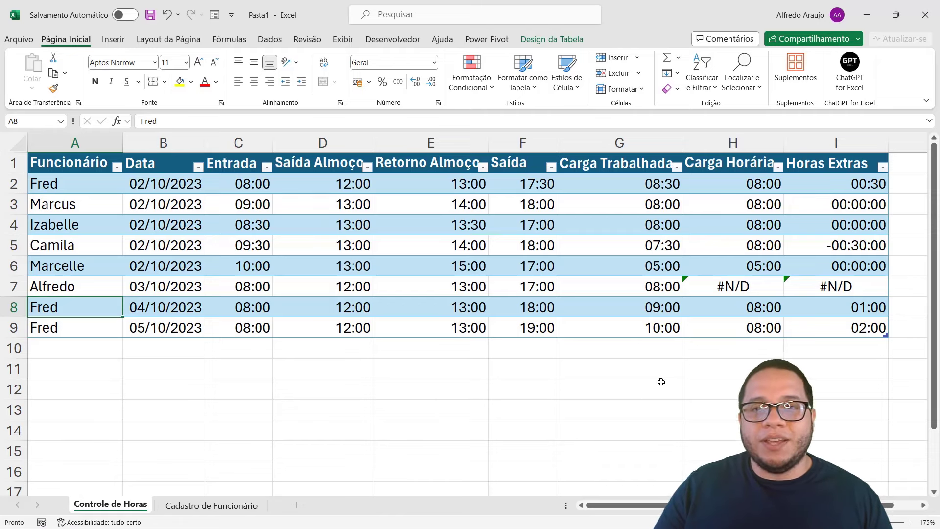
Inspect the Carga Horária and Horas Extras cells in row 7, and undo the name change in A7
left_click(765, 281)
left_click(807, 288)
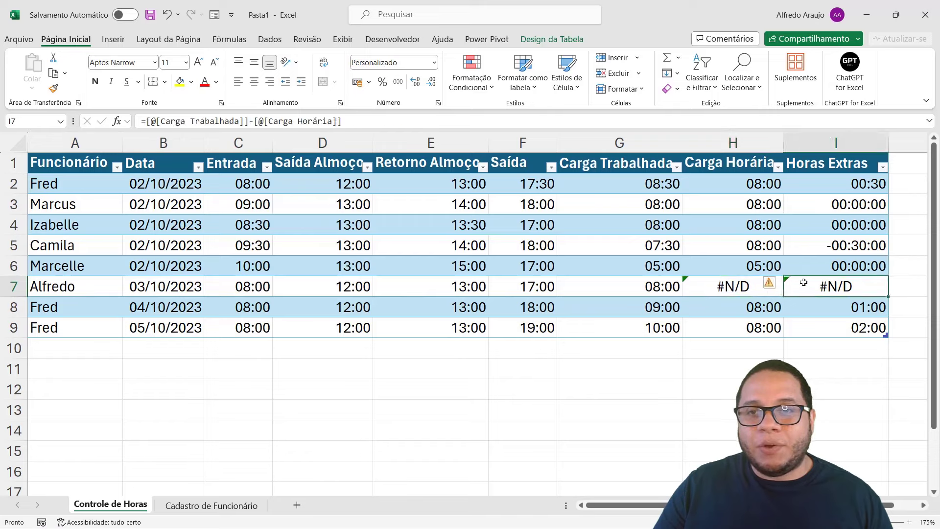
left_click(752, 285)
left_click(806, 286)
left_click(744, 279)
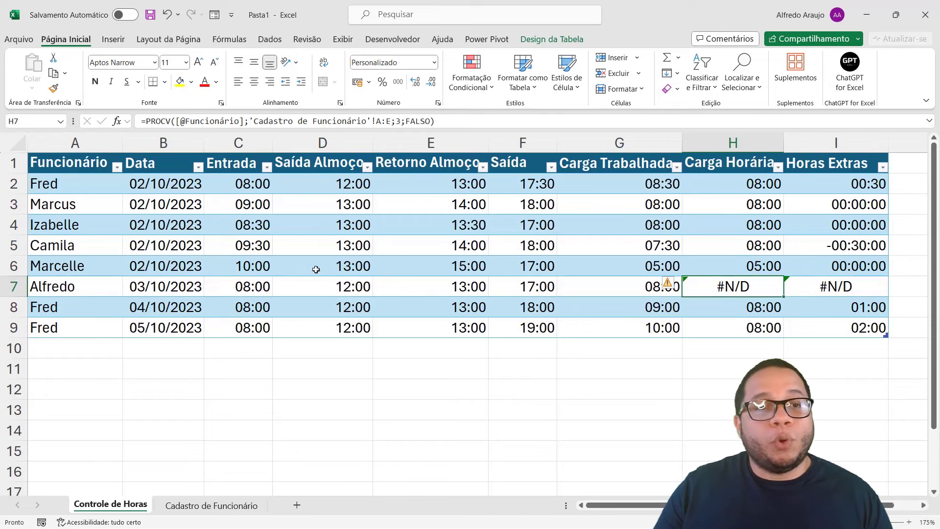
left_click(84, 281)
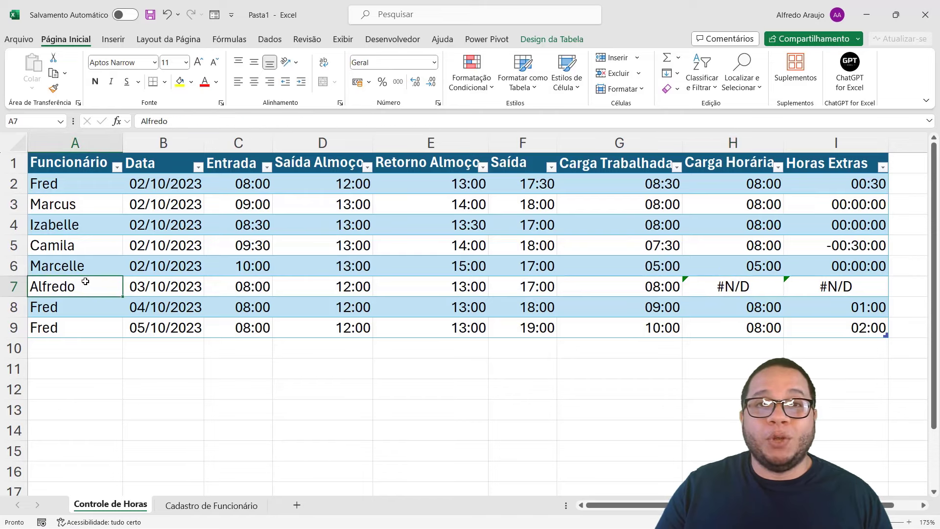
key("ctrl+z")
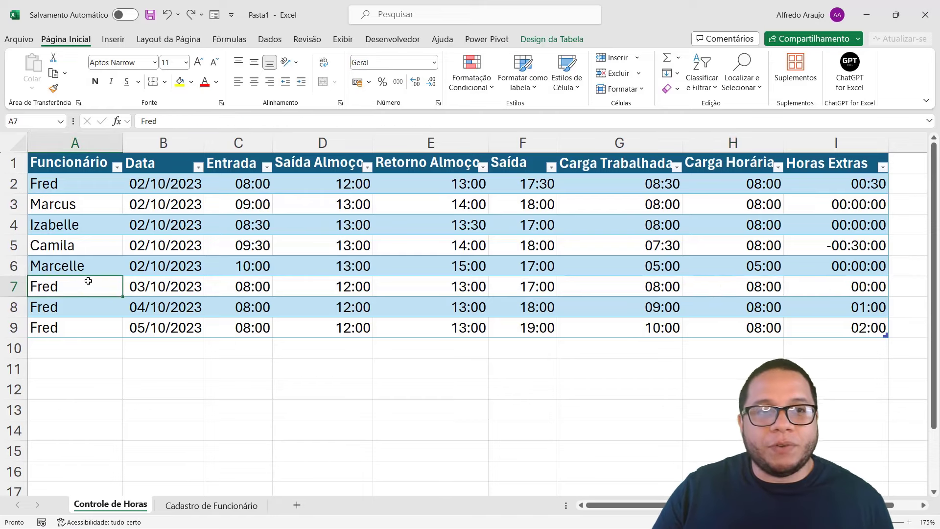
Restrict Funcionário cells A2:A9 with a list data validation sourced from ='Cadastro de Funcionário'!$A:$A
left_click_drag(84, 184, 83, 327)
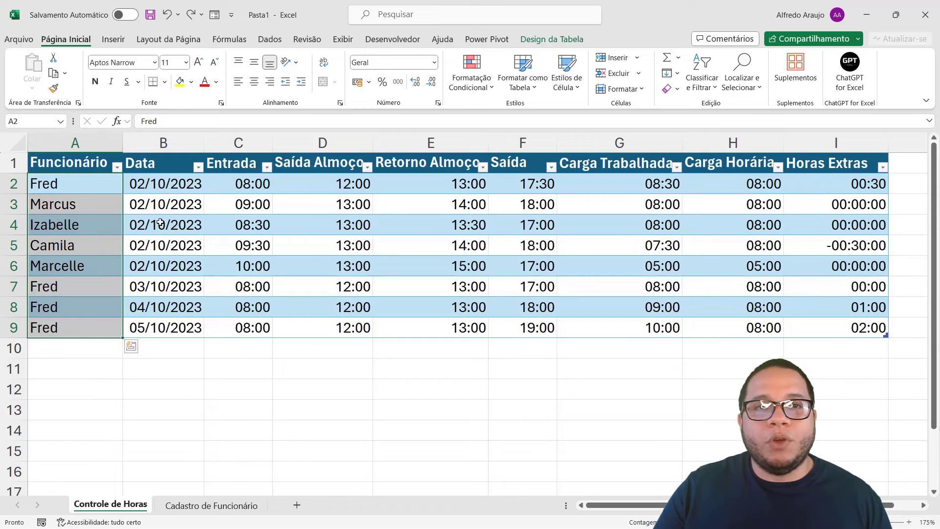
left_click(269, 39)
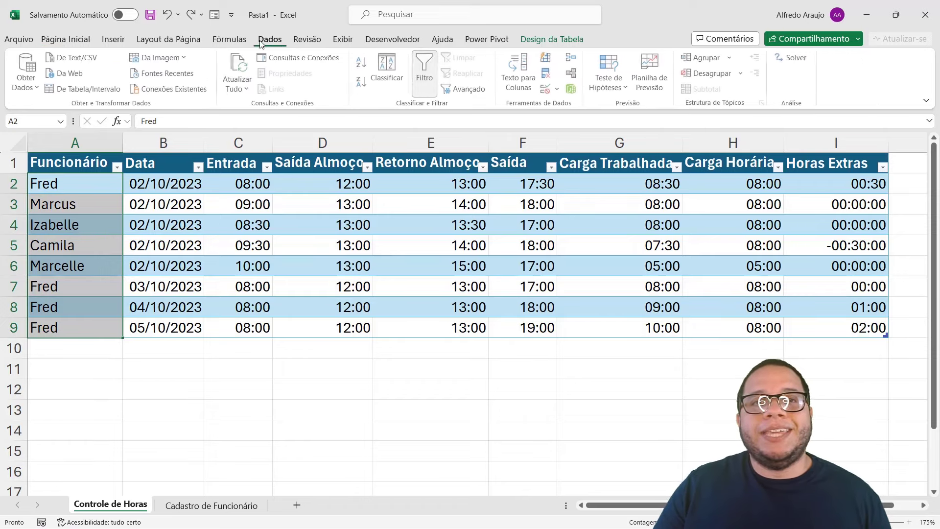
left_click(548, 91)
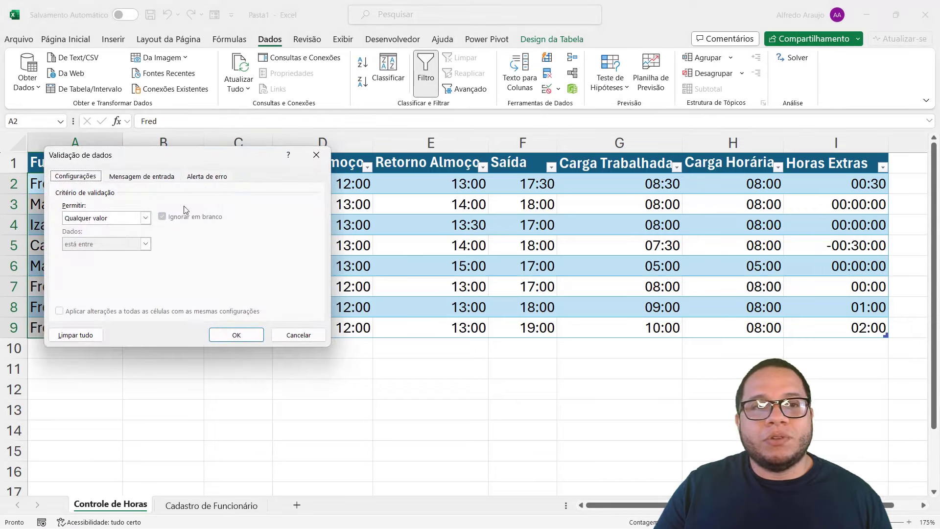
left_click(401, 166)
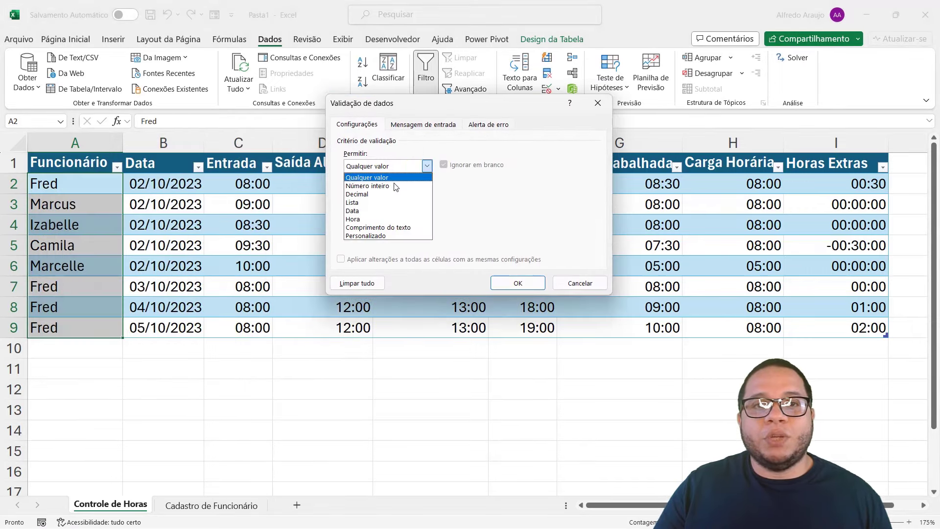
left_click(393, 202)
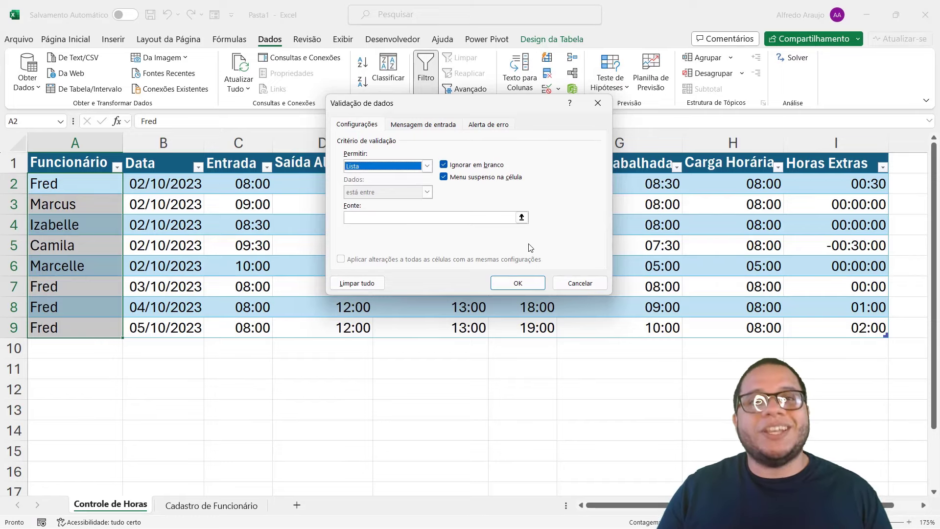
left_click(521, 217)
left_click(211, 505)
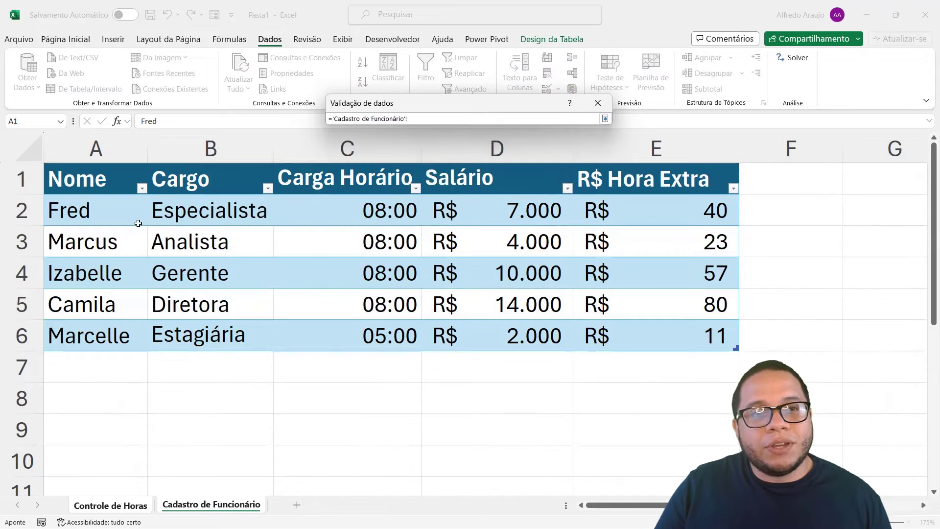
left_click(110, 159)
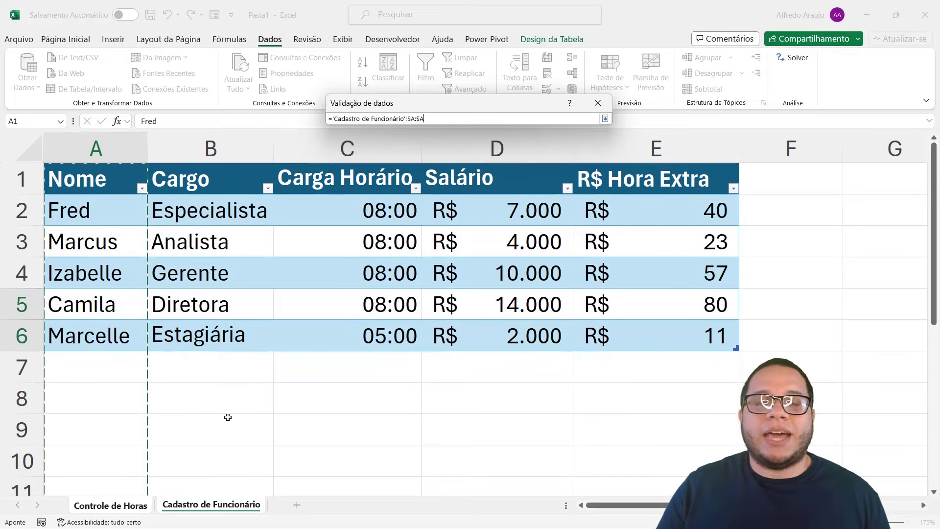
key("Return")
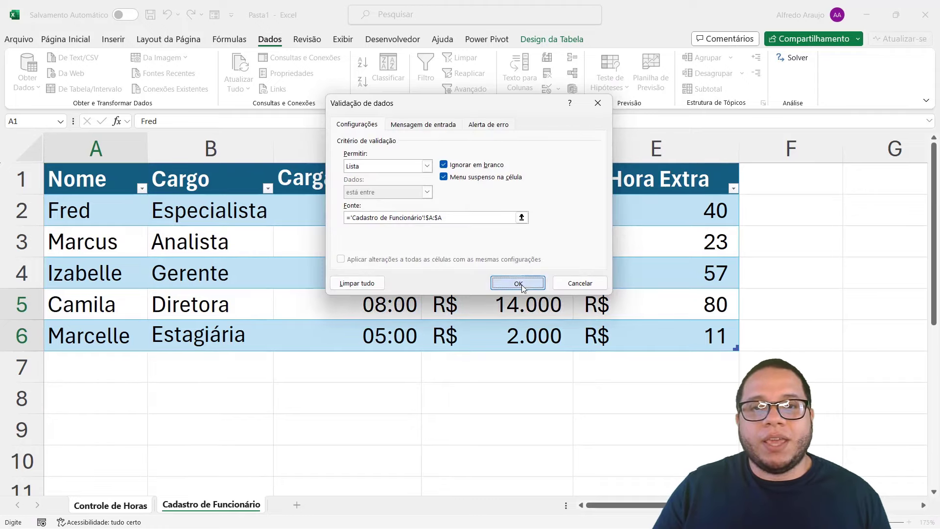
left_click(517, 283)
Check the employee drop-down list in A9 and reselect the same employee
left_click(57, 315)
left_click(57, 341)
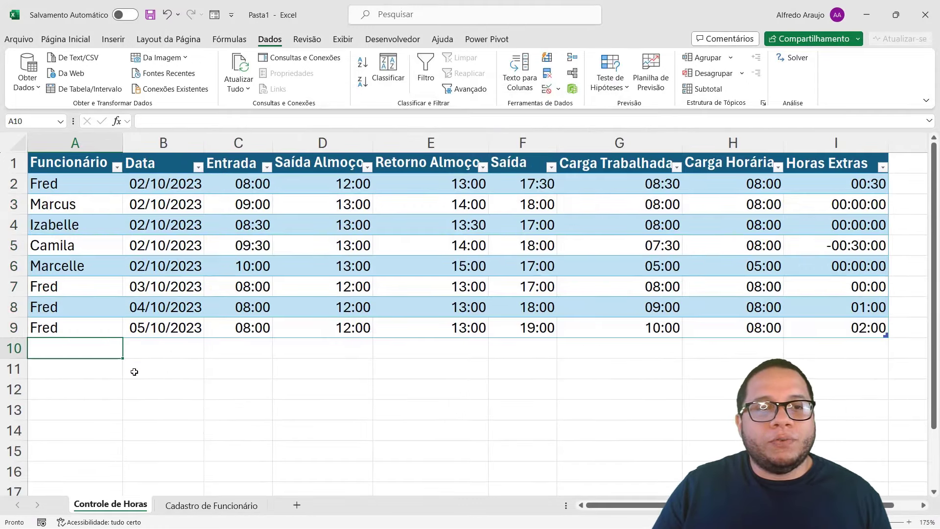
left_click(106, 328)
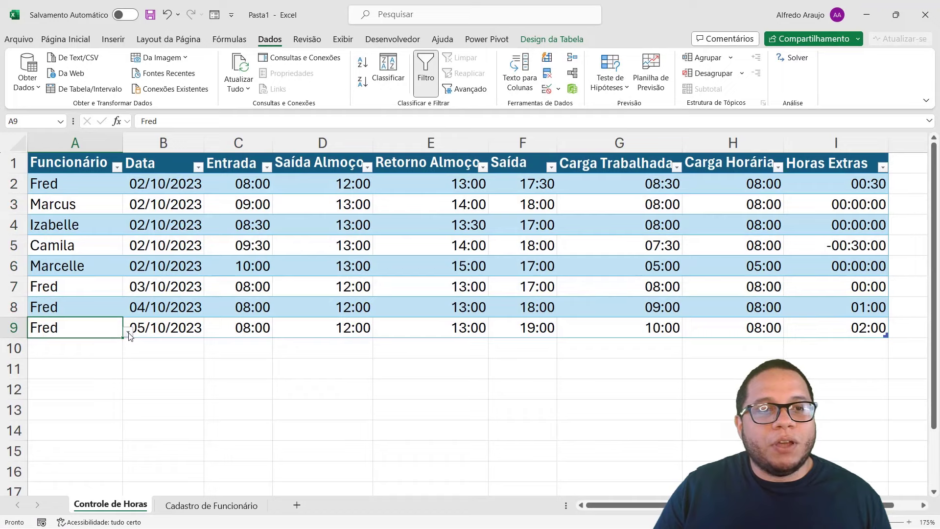
left_click(129, 333)
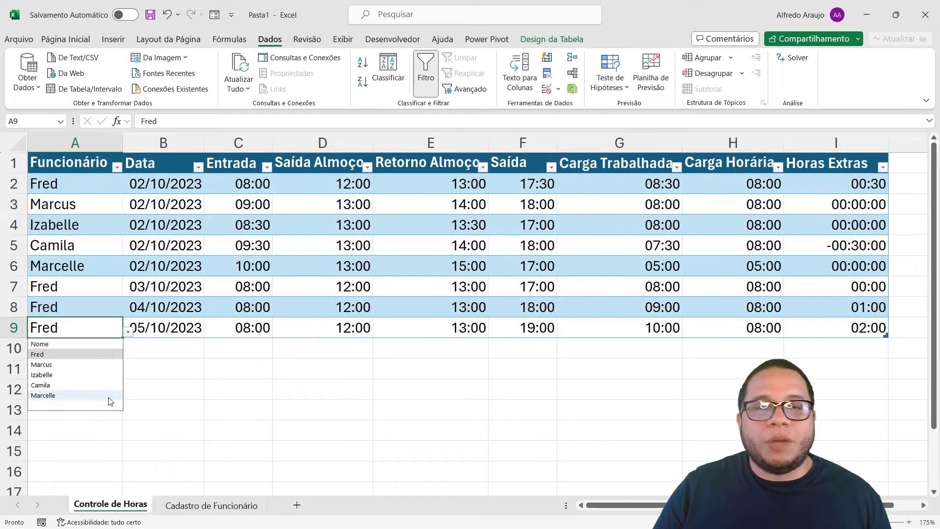
left_click(101, 354)
left_click(230, 311)
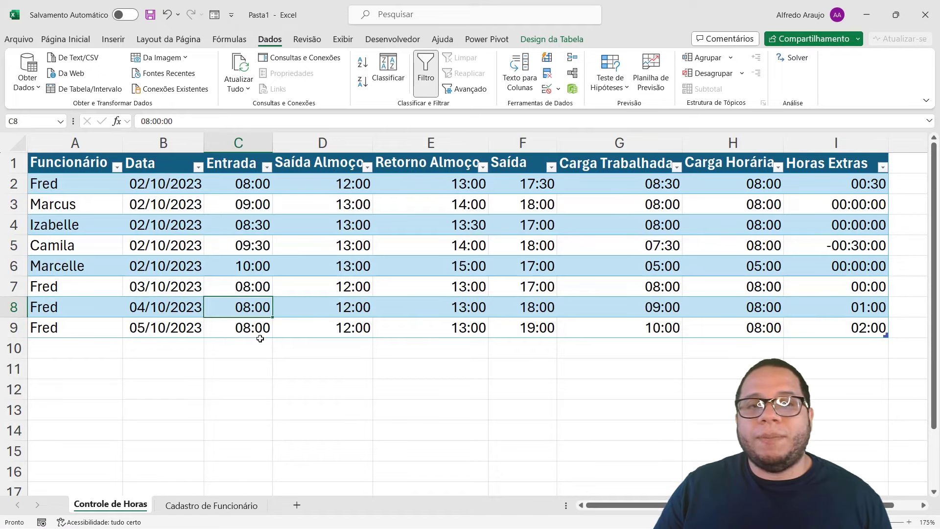
Try to enter an unregistered employee's name in A7 to test the validation, and cancel the entry
left_click(54, 288)
type("Alfredo")
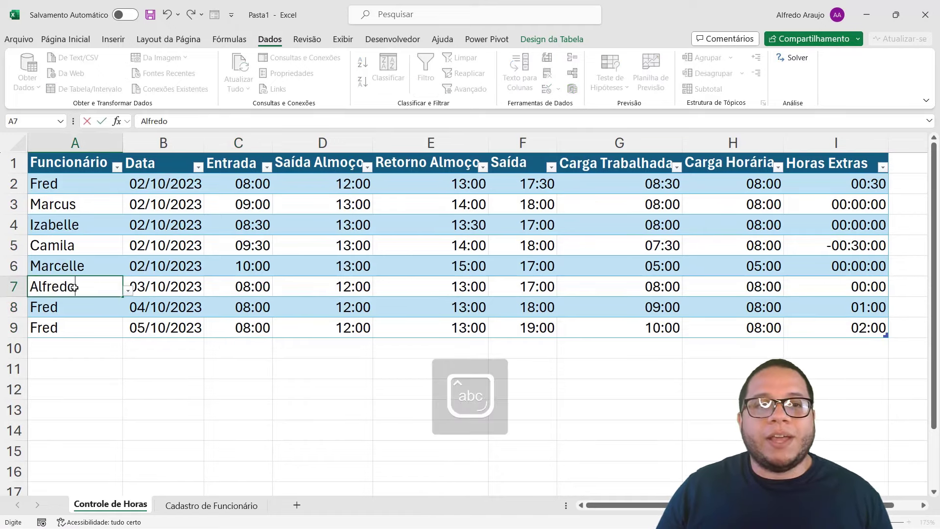
key("Return")
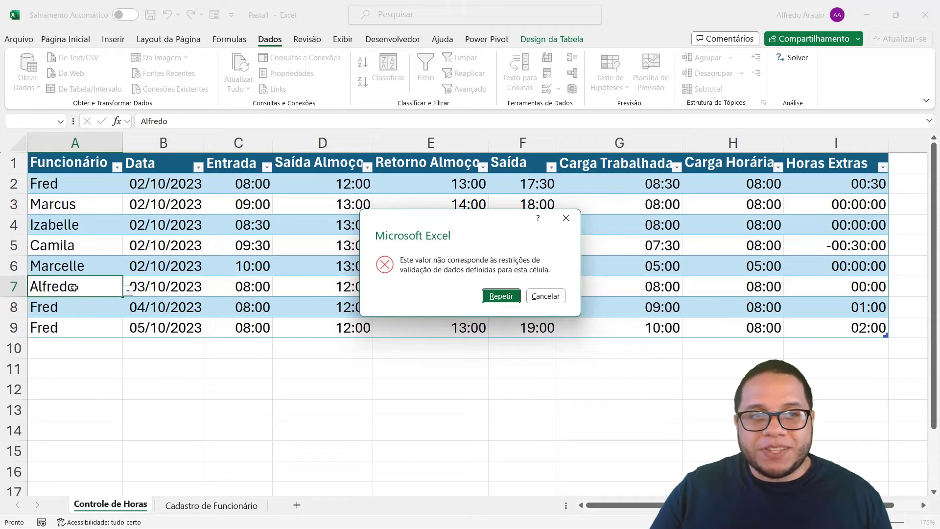
key("Escape")
Give the validation error alert for A2:A9 the title "Funcionário não encontrado"
left_click_drag(97, 186, 88, 327)
left_click(546, 88)
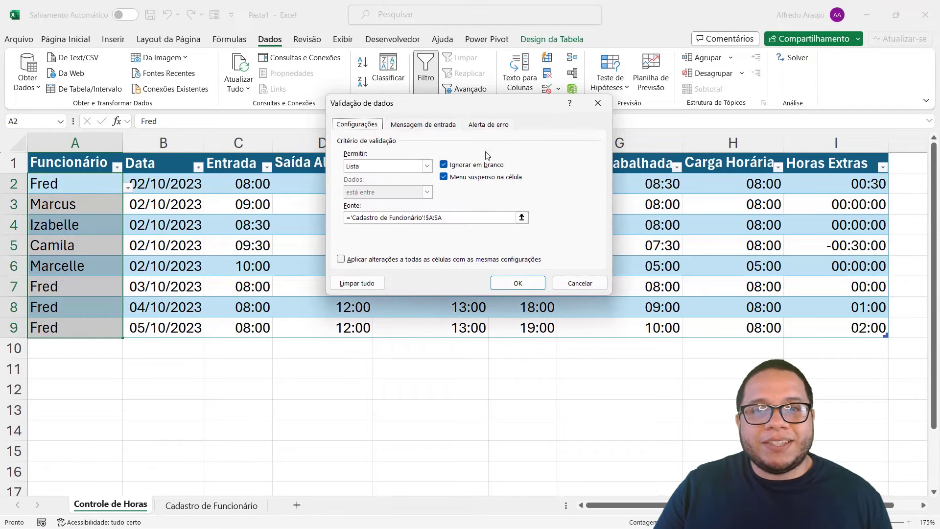
left_click(477, 125)
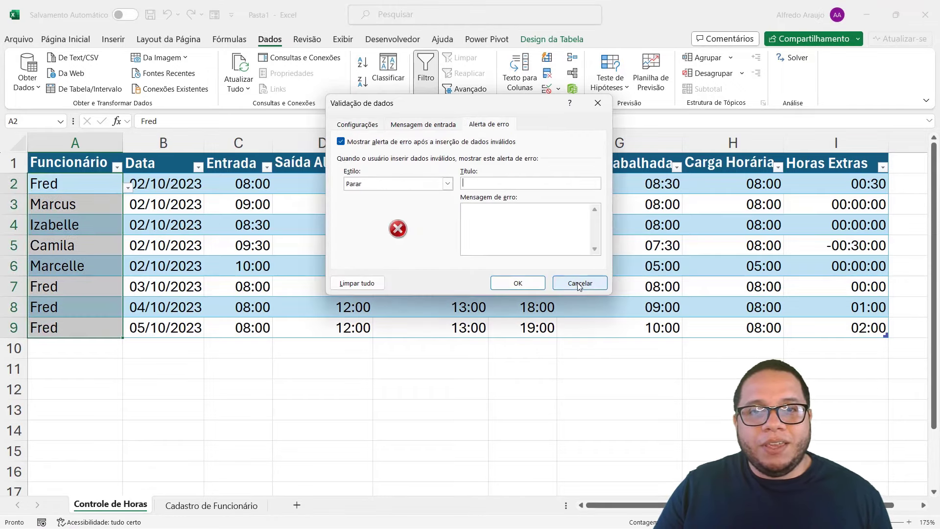
key("Caps_Lock")
type("F")
key("Caps_Lock")
type("un")
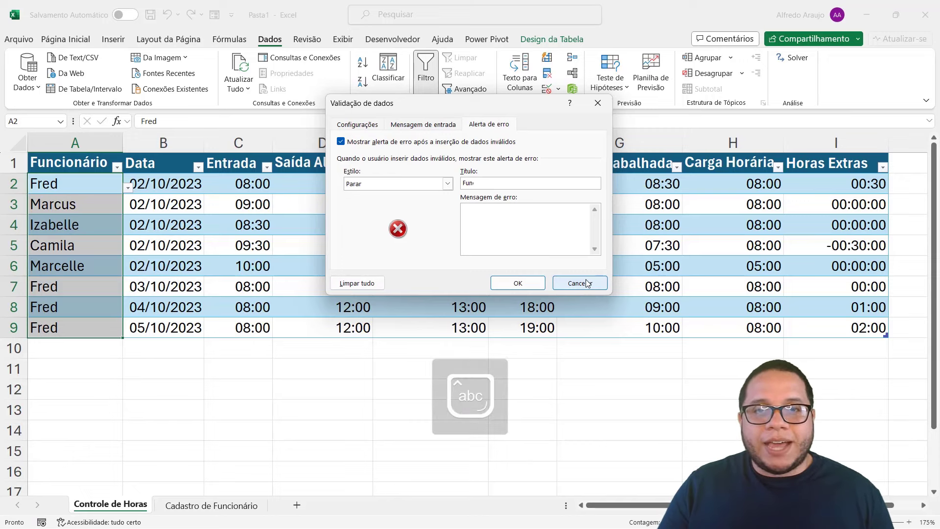
type("cionário não encontrado")
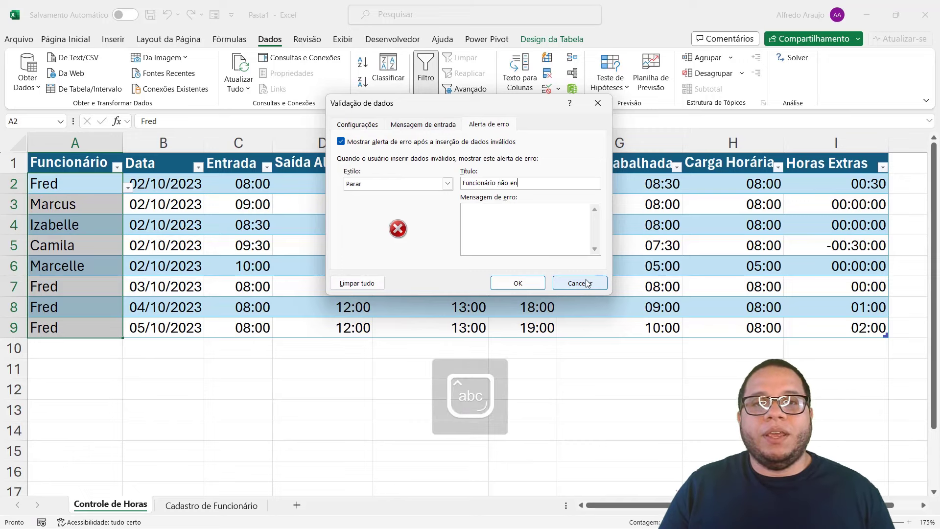
Set the alert's error message to "Por favor, selecione um funcionário cadastrado" and apply the validation
key("Caps_Lock")
key("Tab")
type("P")
key("Caps_Lock")
type("or f")
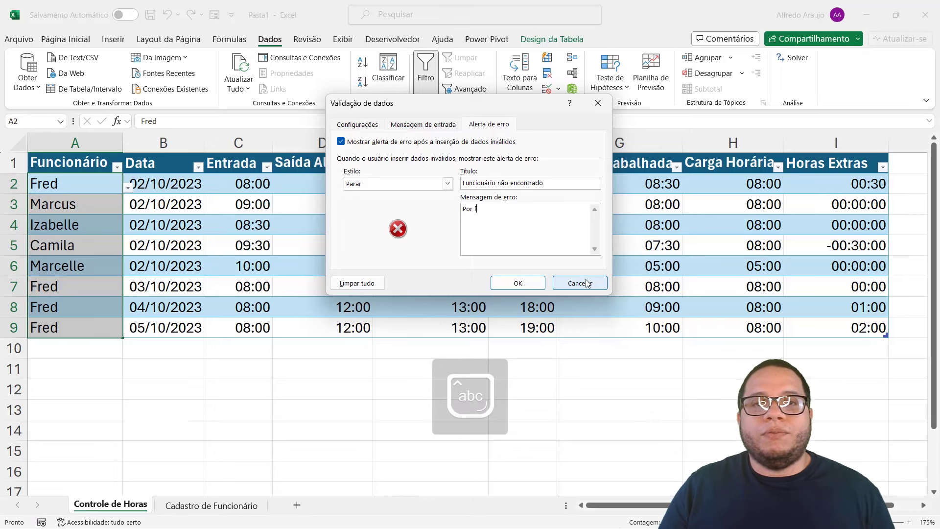
type("avor, selecione ")
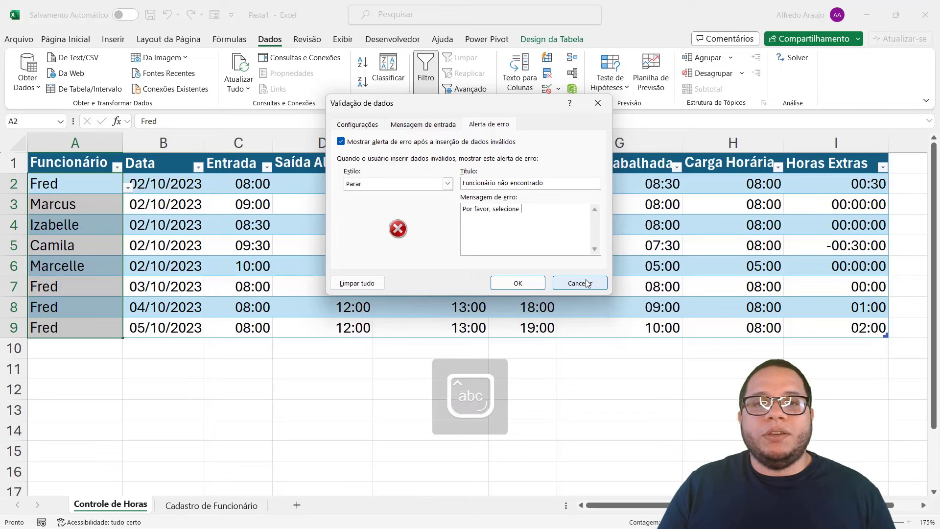
type("um funcioná")
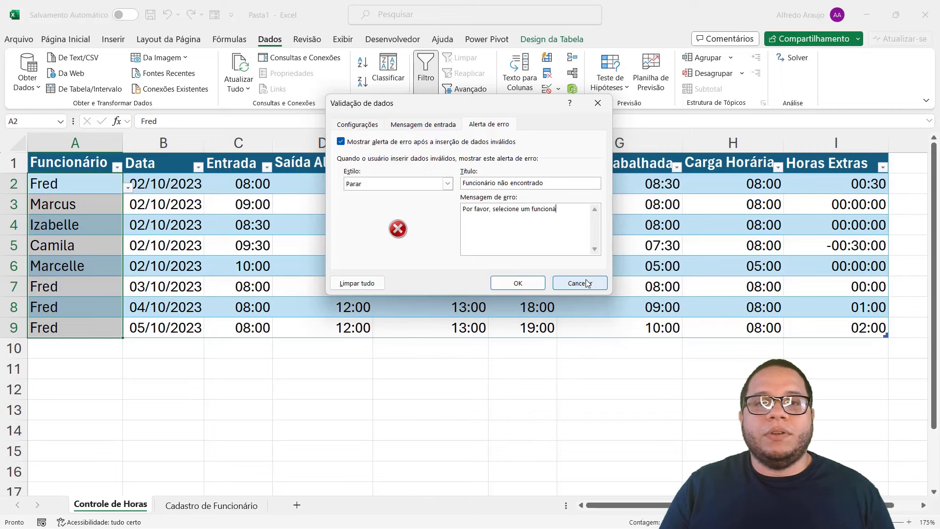
type("rio cadastrado")
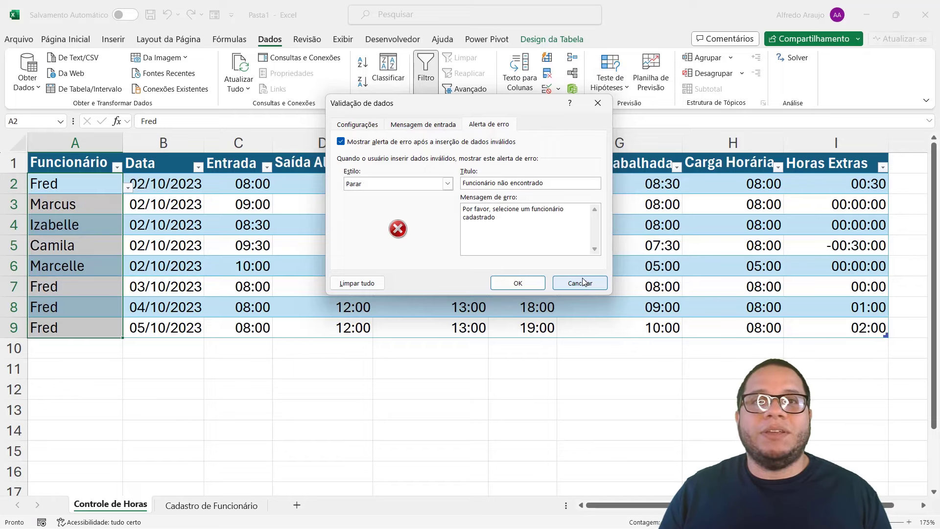
left_click(542, 281)
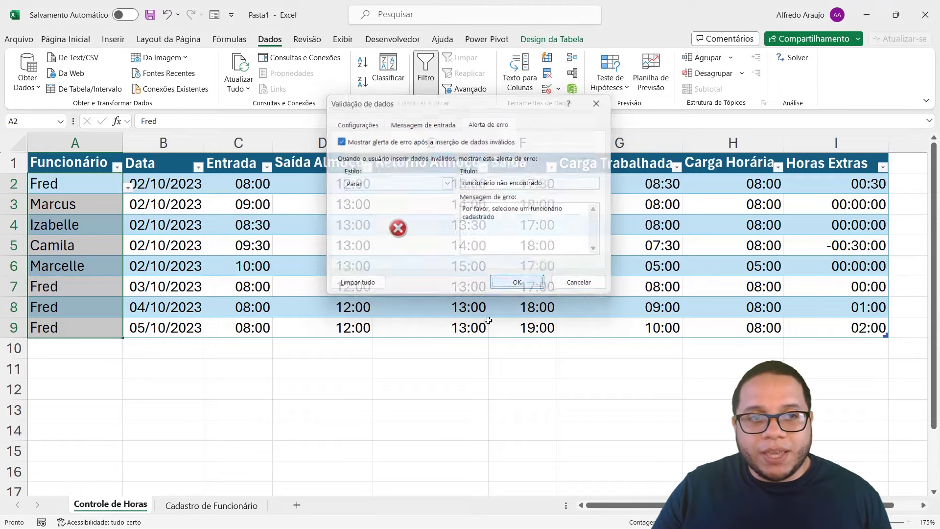
Test the custom error alert with an unregistered name in A7 and cancel the entry
left_click(59, 276)
left_click(70, 294)
type("A")
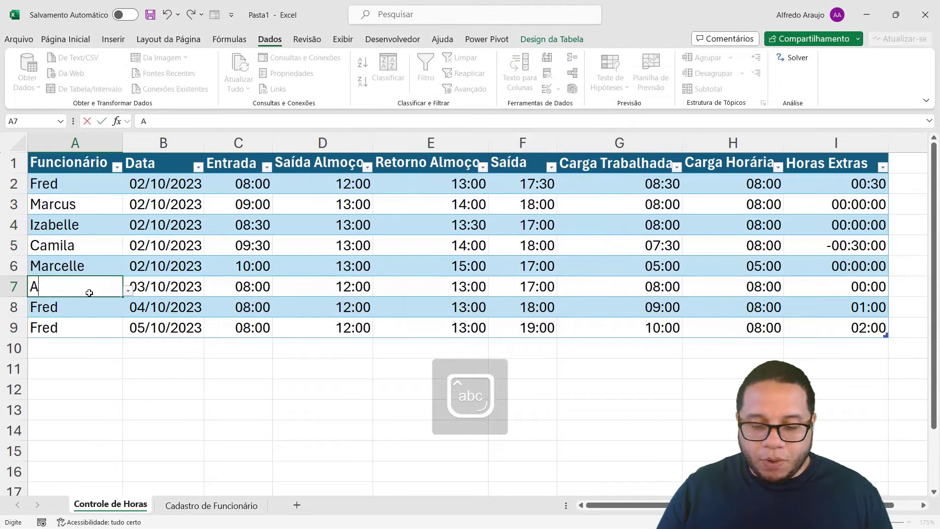
type("lfredo")
key("Return")
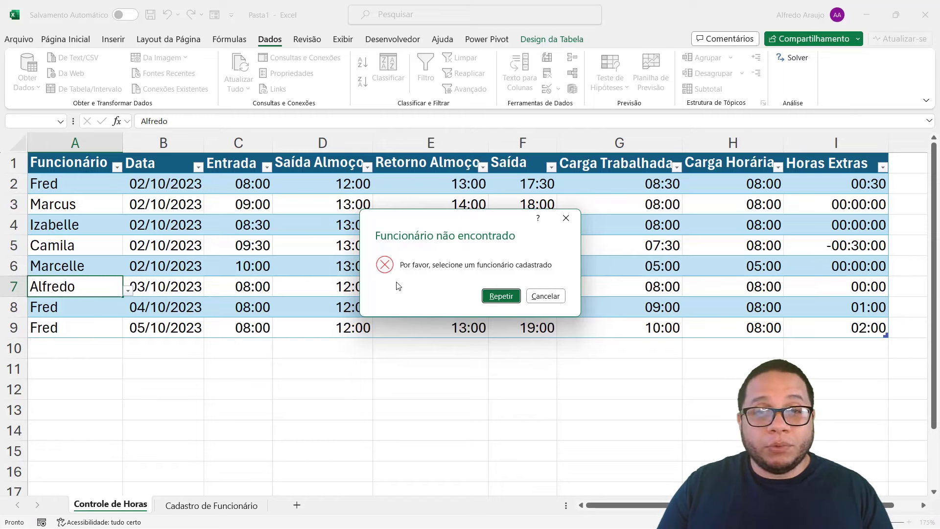
key("Escape")
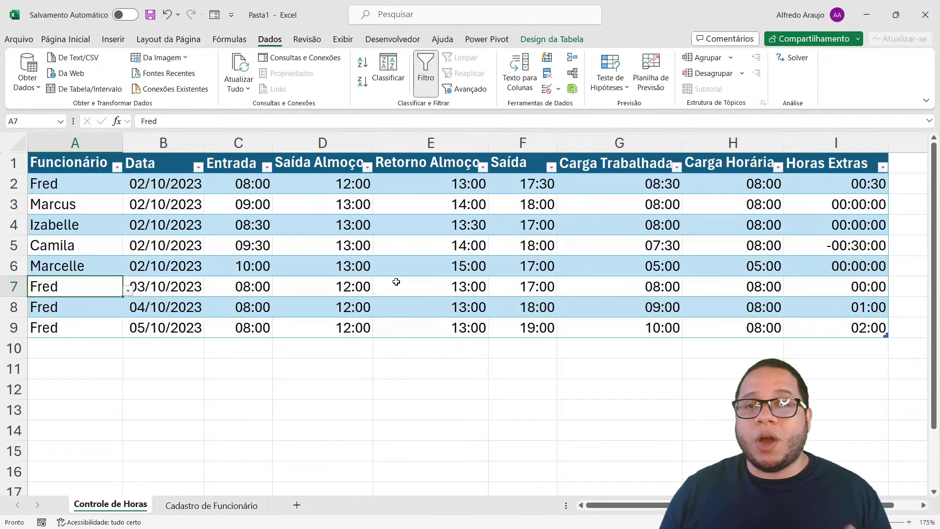
Format the Horas Extras cells I2:I9 with the Hora number format
left_click_drag(874, 181, 846, 328)
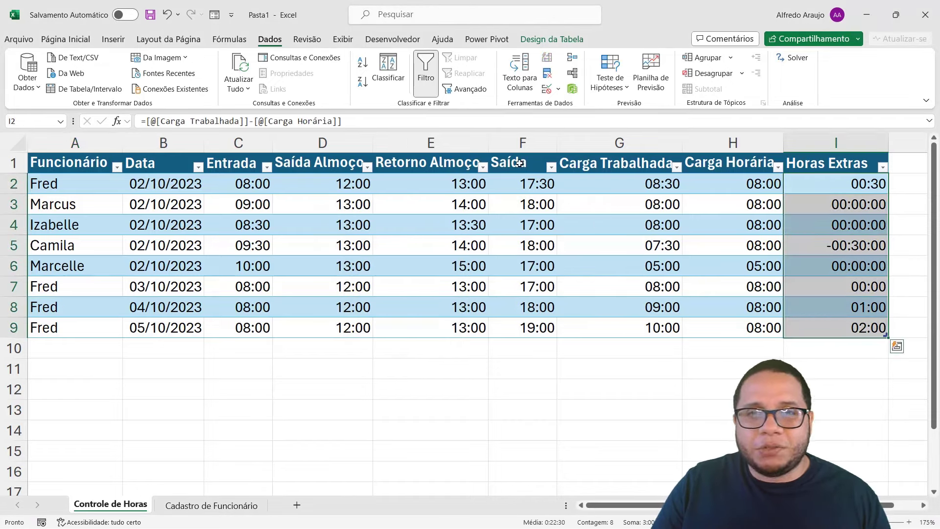
left_click(65, 40)
left_click(433, 62)
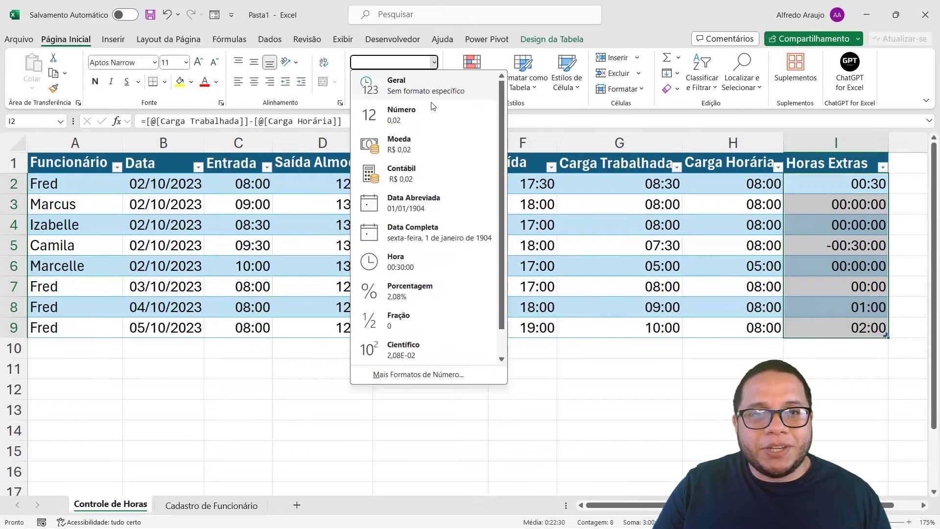
left_click(409, 267)
left_click(710, 369)
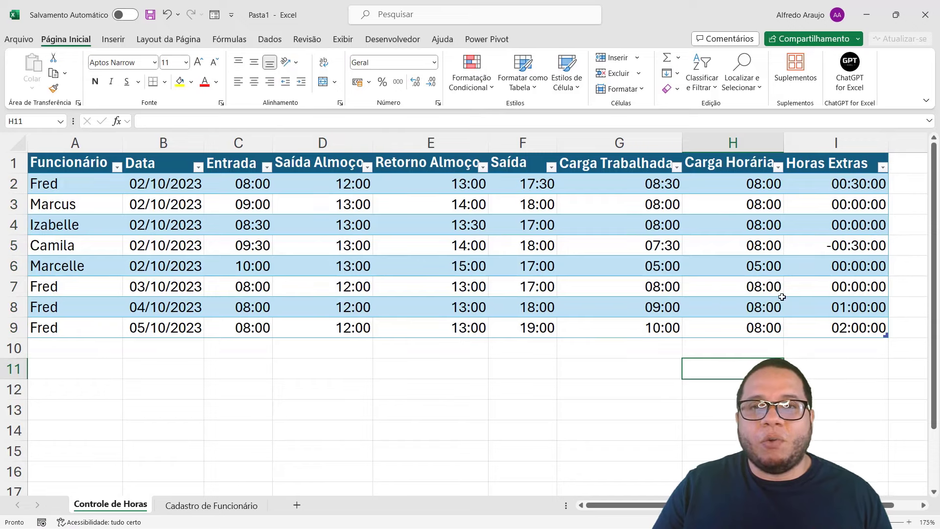
Examine the Horas Extras values alongside the R$ Hora Extra rates on Cadastro de Funcionário, returning to Controle de Horas
left_click_drag(799, 182, 807, 322)
left_click(808, 322)
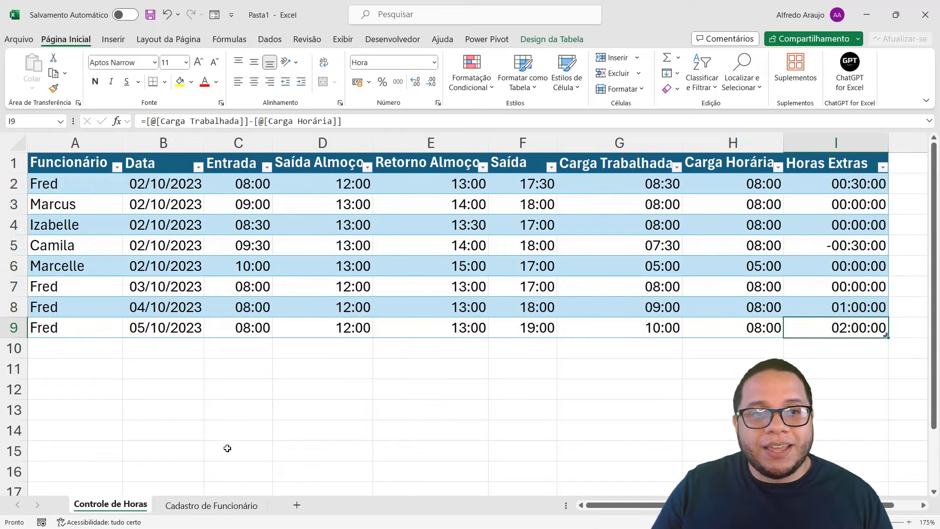
left_click(200, 505)
left_click_drag(718, 210, 630, 335)
left_click(111, 505)
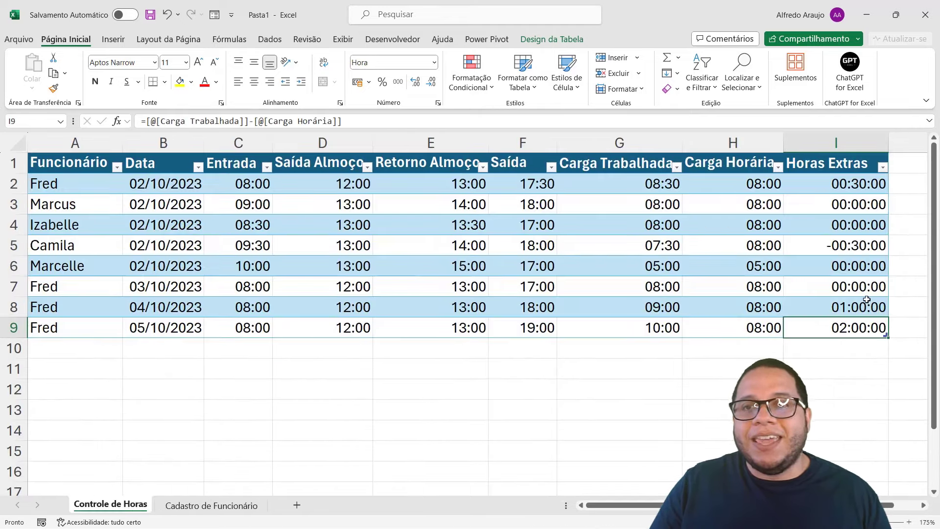
left_click(856, 245)
left_click(861, 182)
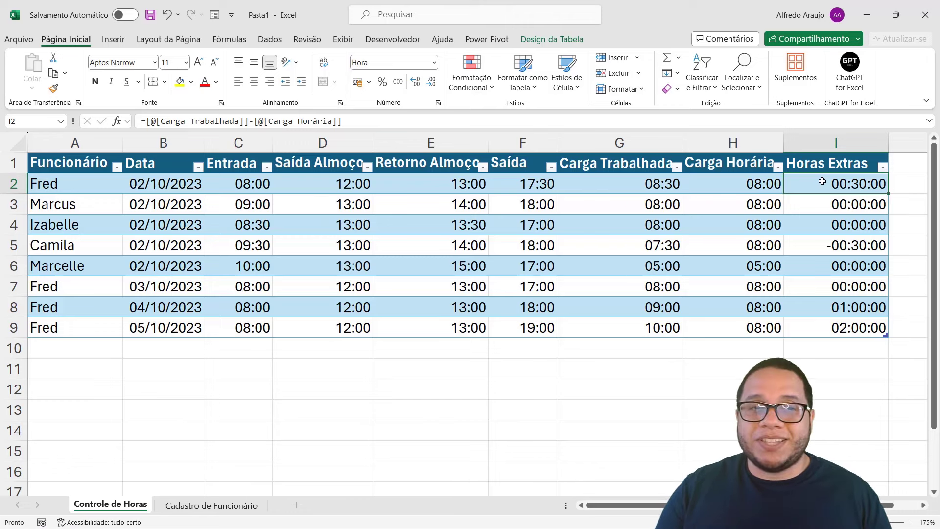
left_click(86, 222)
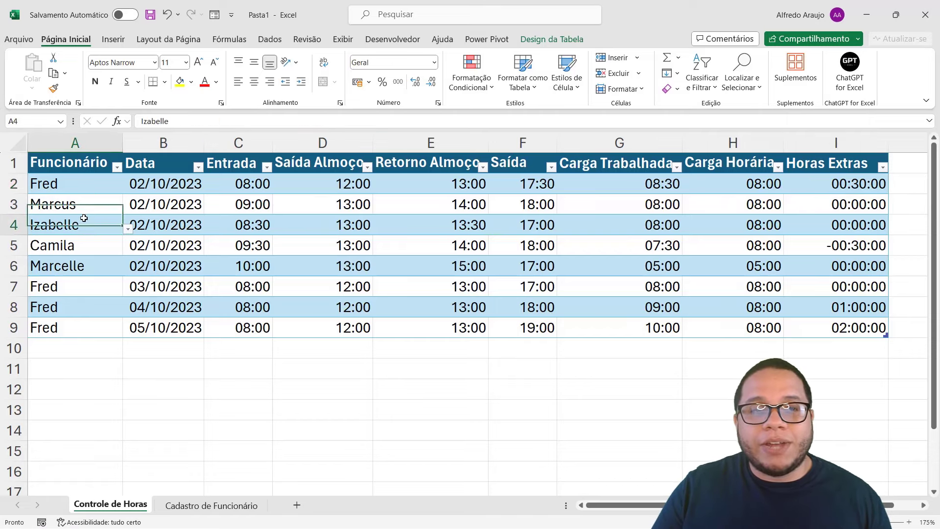